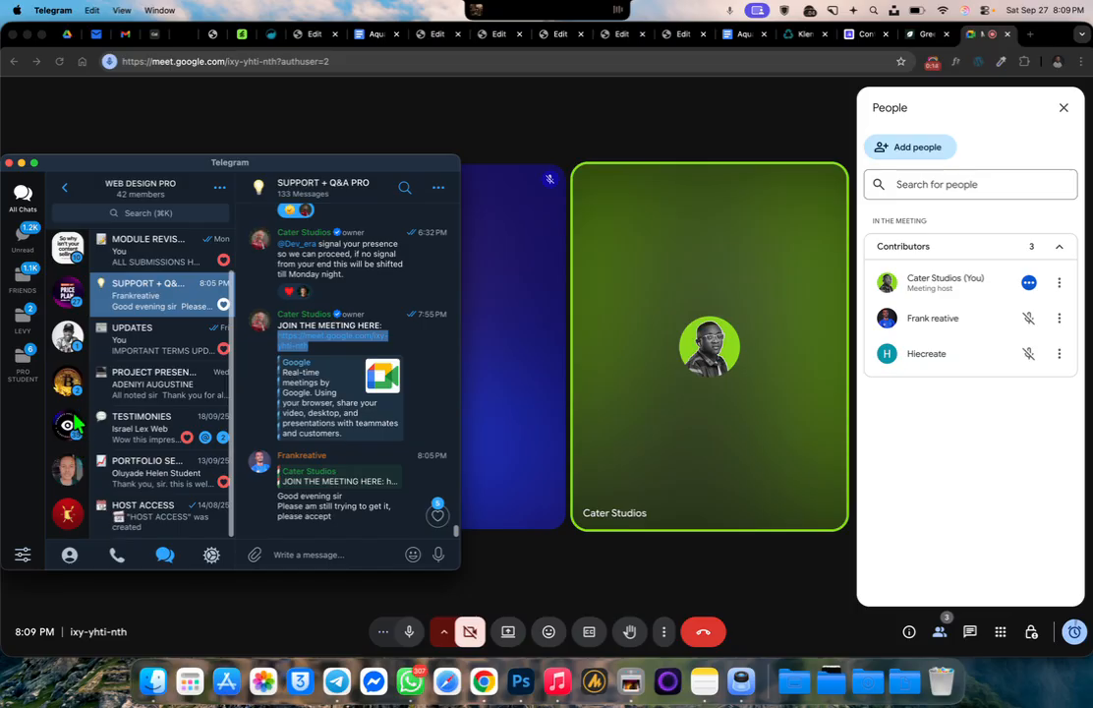
Open the temporary WordPress admin link for the Devera site from the Telegram chat
left_click(71, 464)
left_click(331, 438)
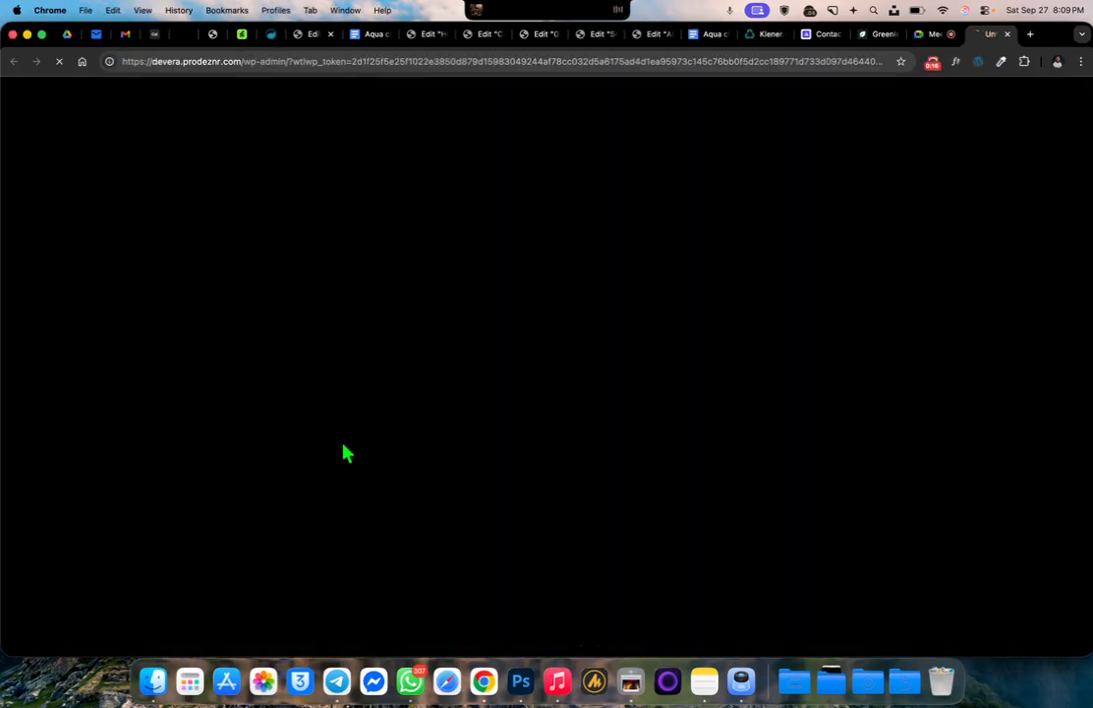
Present the Devera WordPress dashboard tab with audio in the Google Meet call and return to that dashboard
left_click(930, 37)
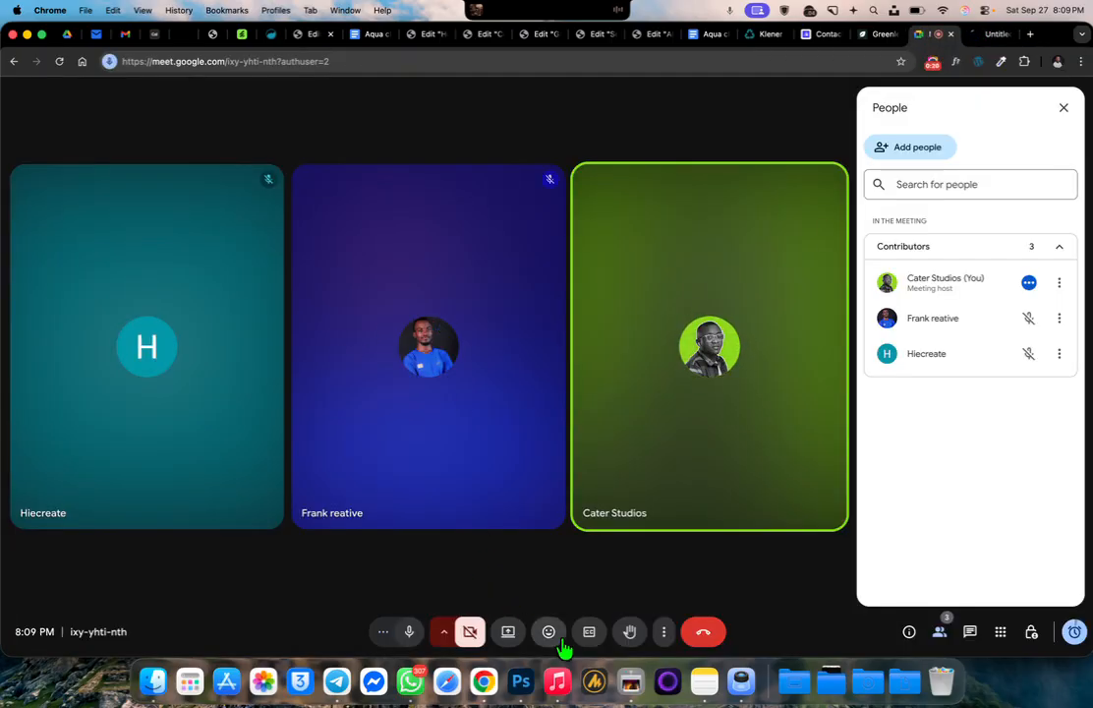
left_click(509, 633)
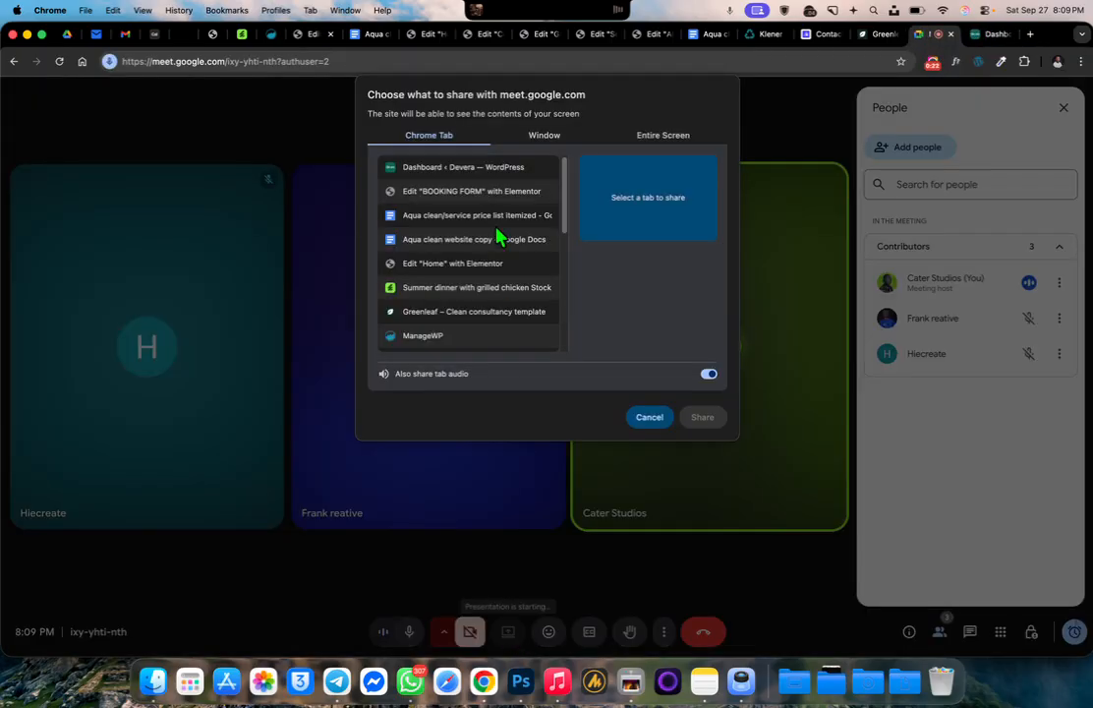
left_click(478, 169)
left_click(700, 419)
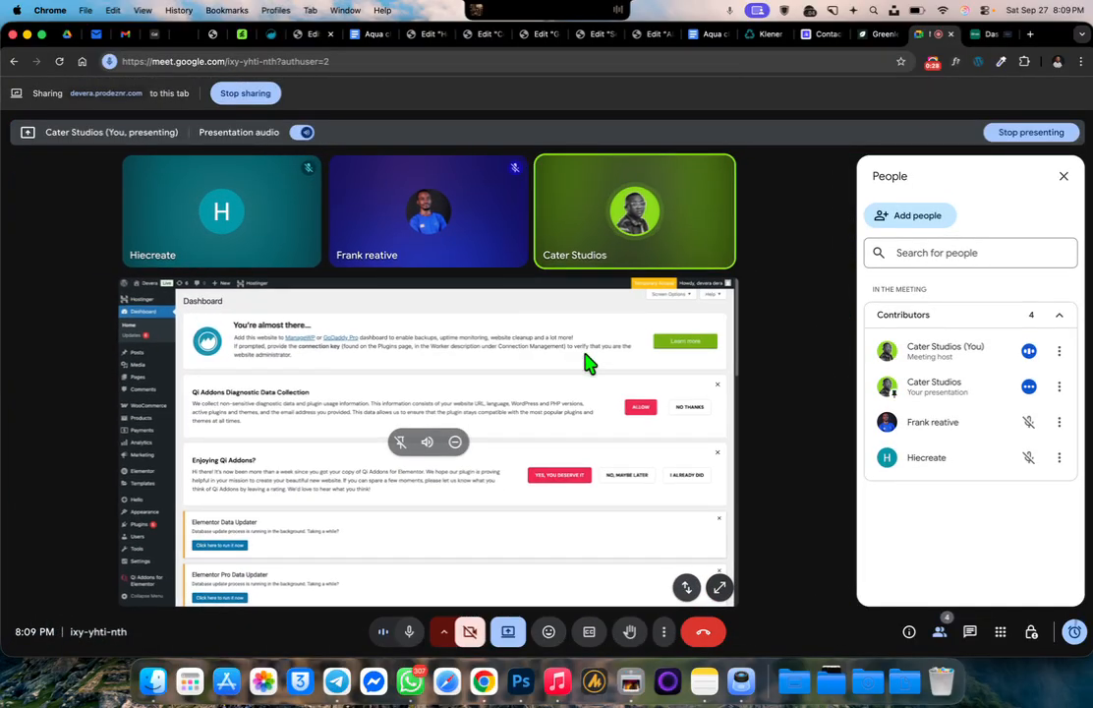
left_click(993, 35)
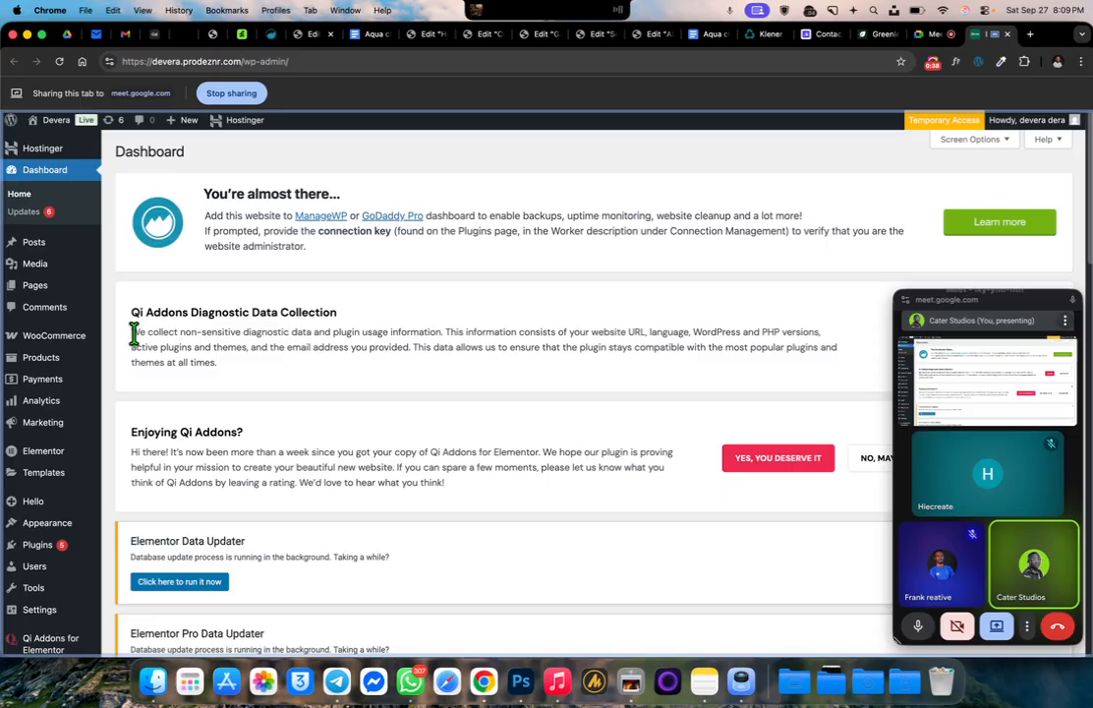
Open the site's list of pages and run the pending Elementor and Elementor Pro database updates
right_click(51, 119)
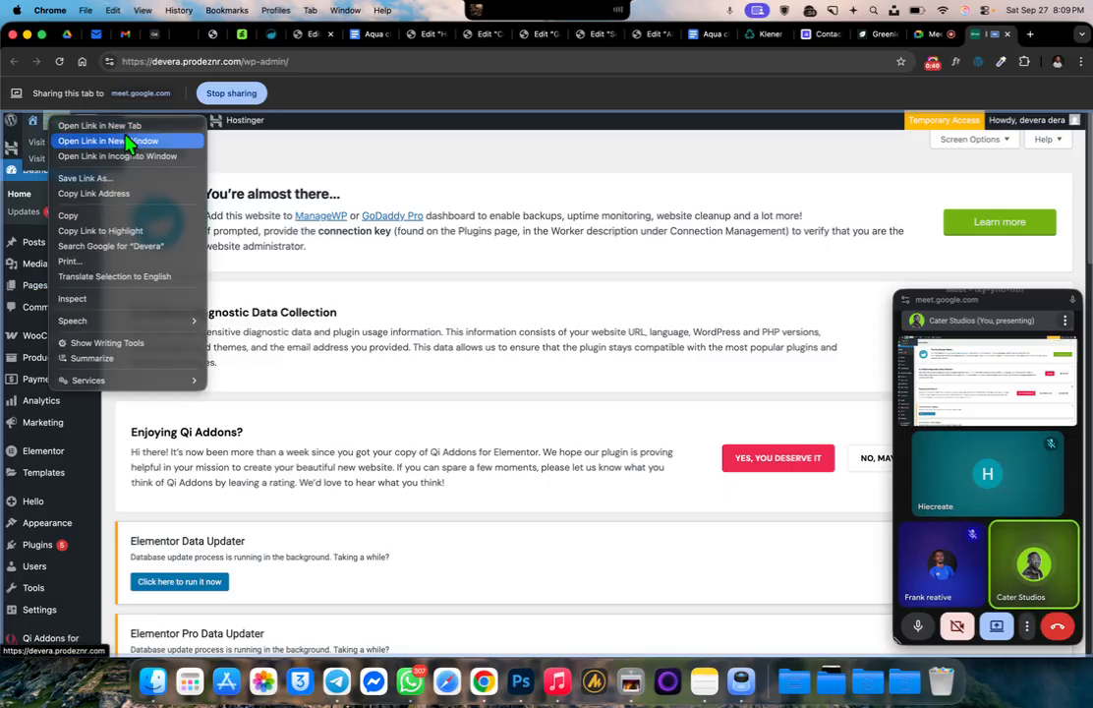
left_click(339, 292)
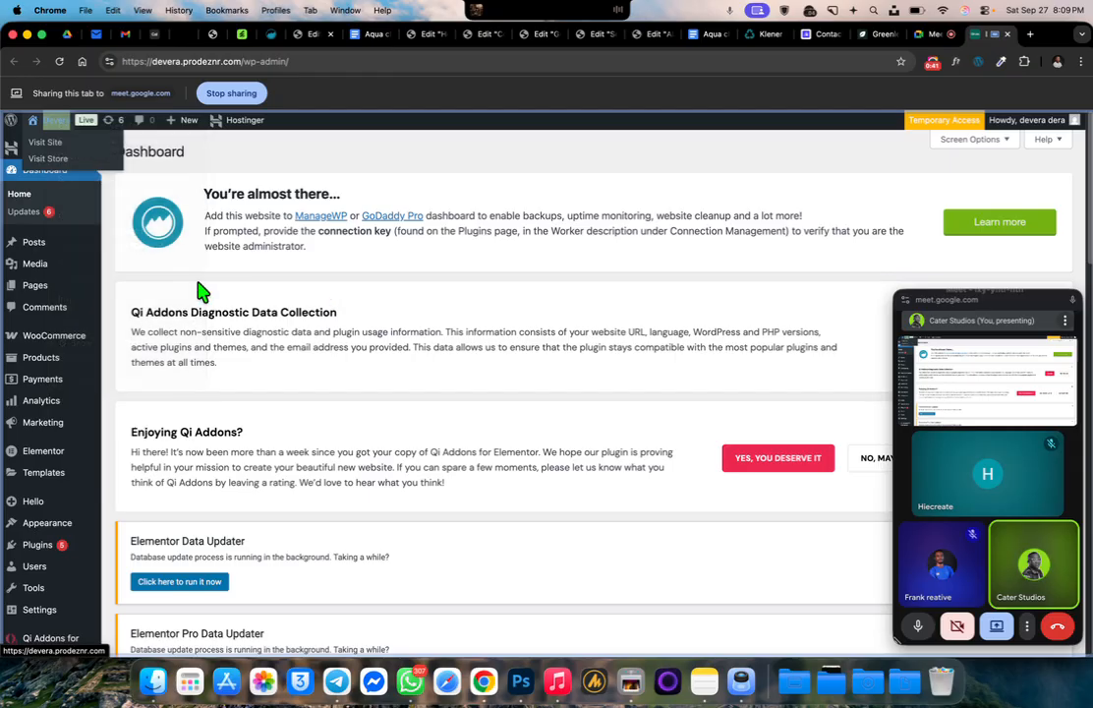
left_click(35, 287)
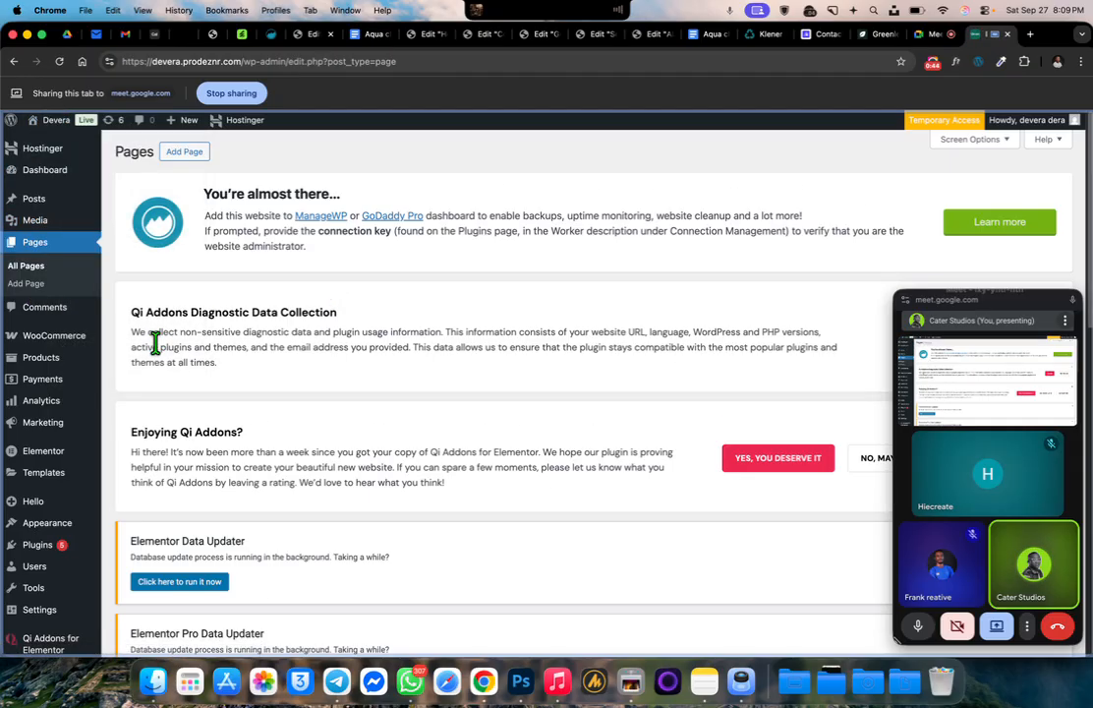
scroll(339, 324, "down", 5)
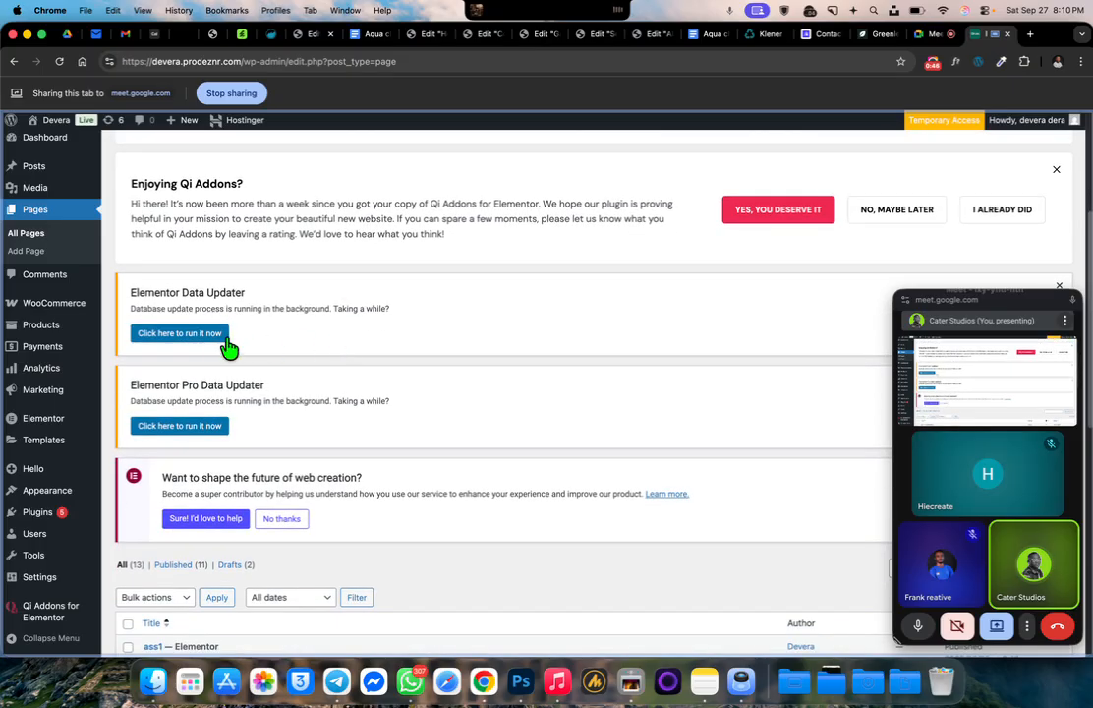
left_click(201, 335)
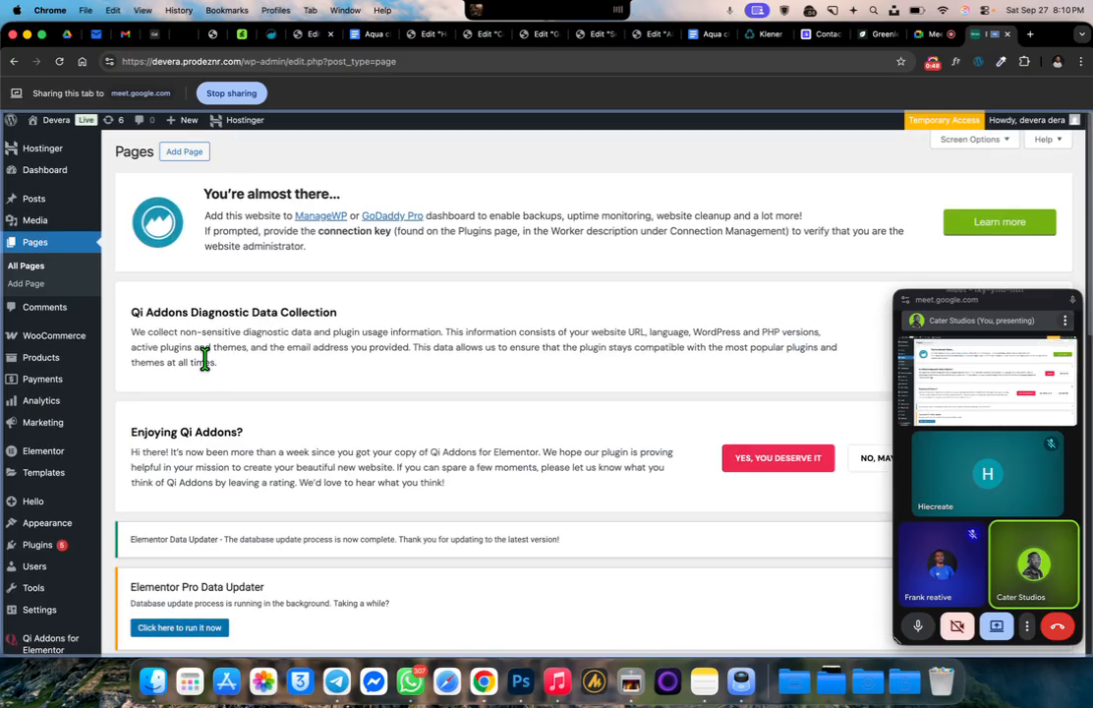
scroll(231, 541, "down", 3)
left_click(217, 452)
Open the WordPress Updates page and update all plugins that have new versions, including Elementor, Elementor Pro and WooCommerce
mouse_move(37, 157)
mouse_move(67, 169)
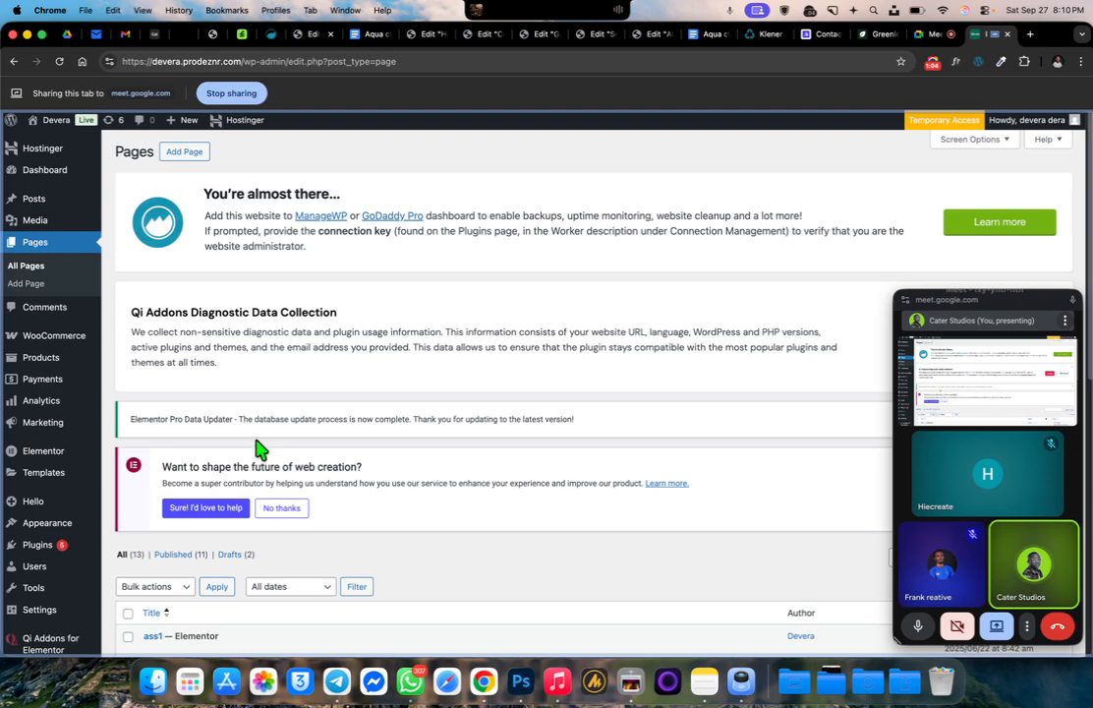
scroll(72, 473, "up", 1)
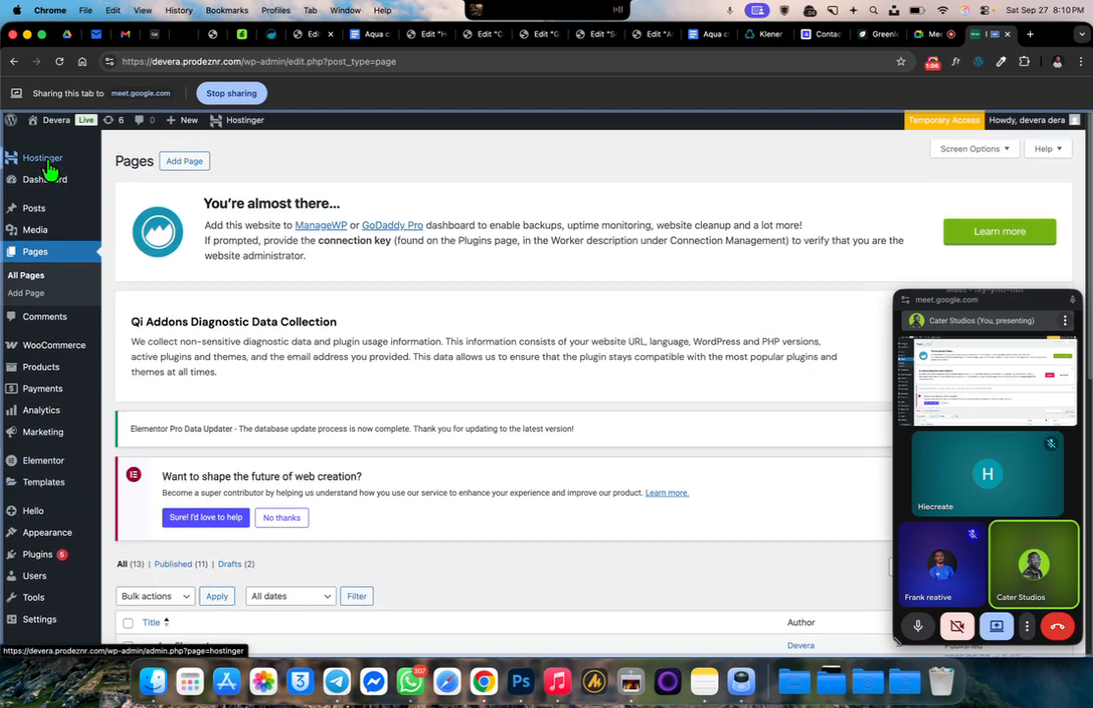
left_click(142, 206)
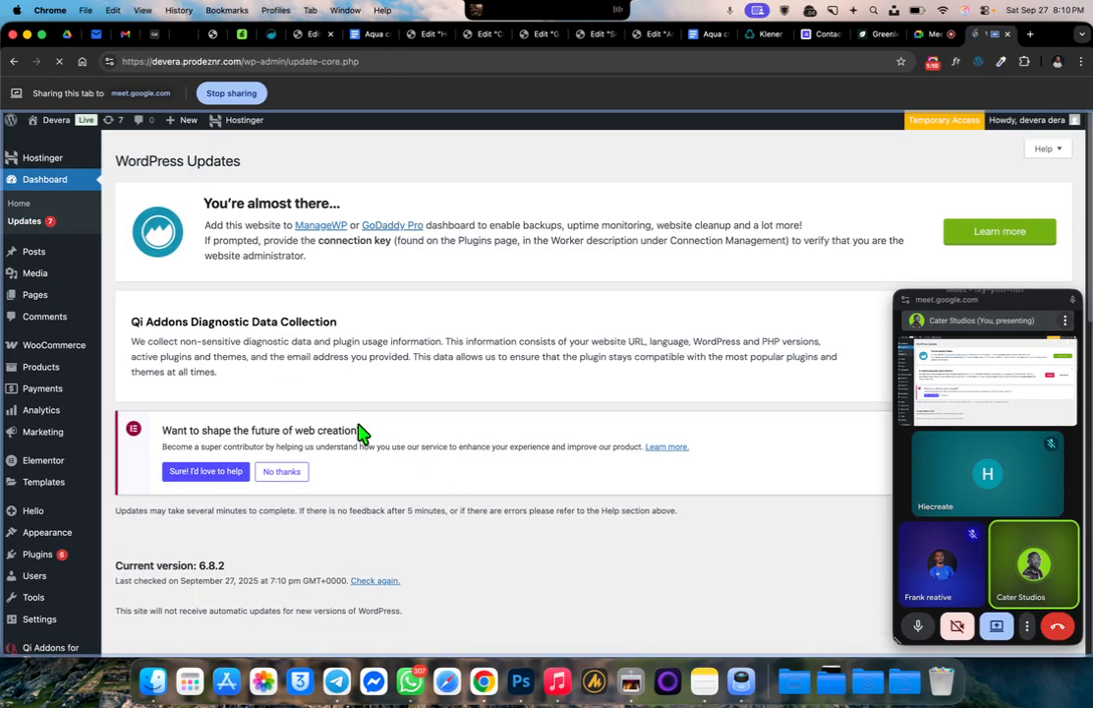
scroll(358, 410, "down", 5)
scroll(356, 410, "down", 3)
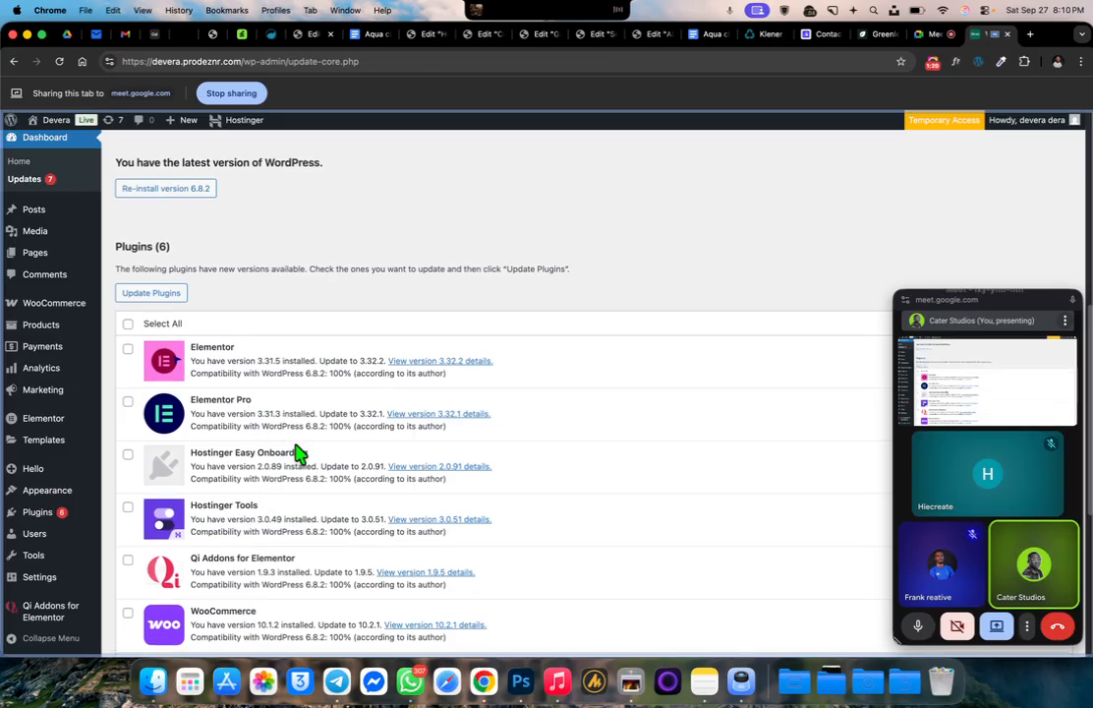
scroll(298, 441, "up", 8)
scroll(300, 427, "up", 3)
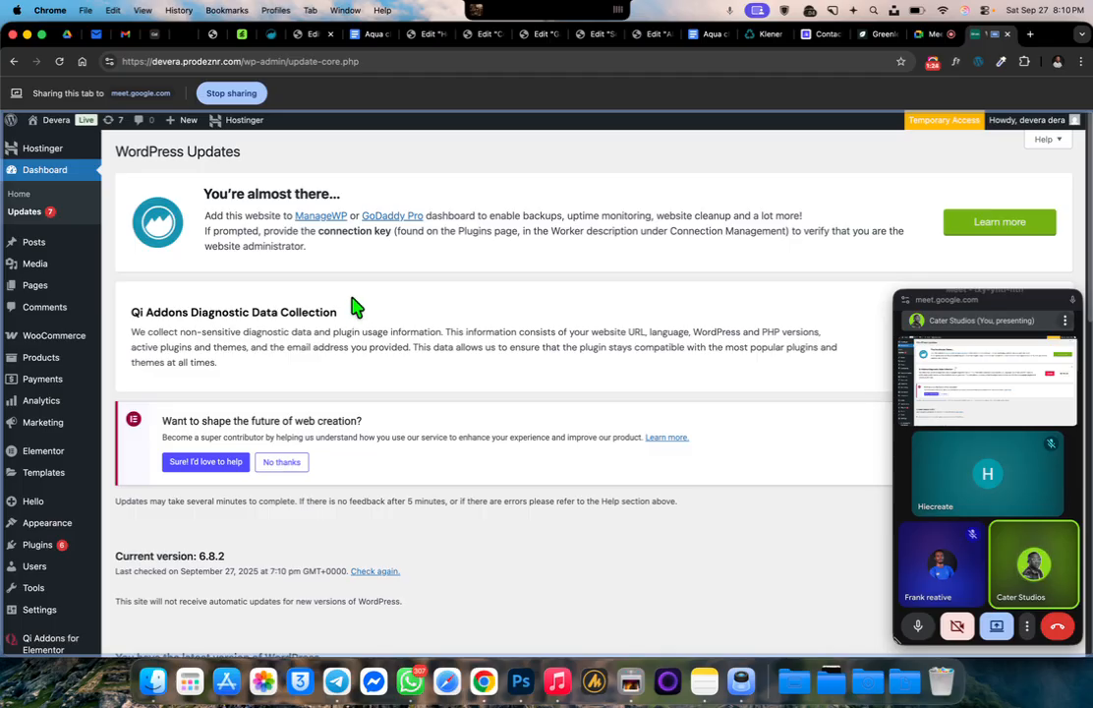
scroll(356, 300, "down", 5)
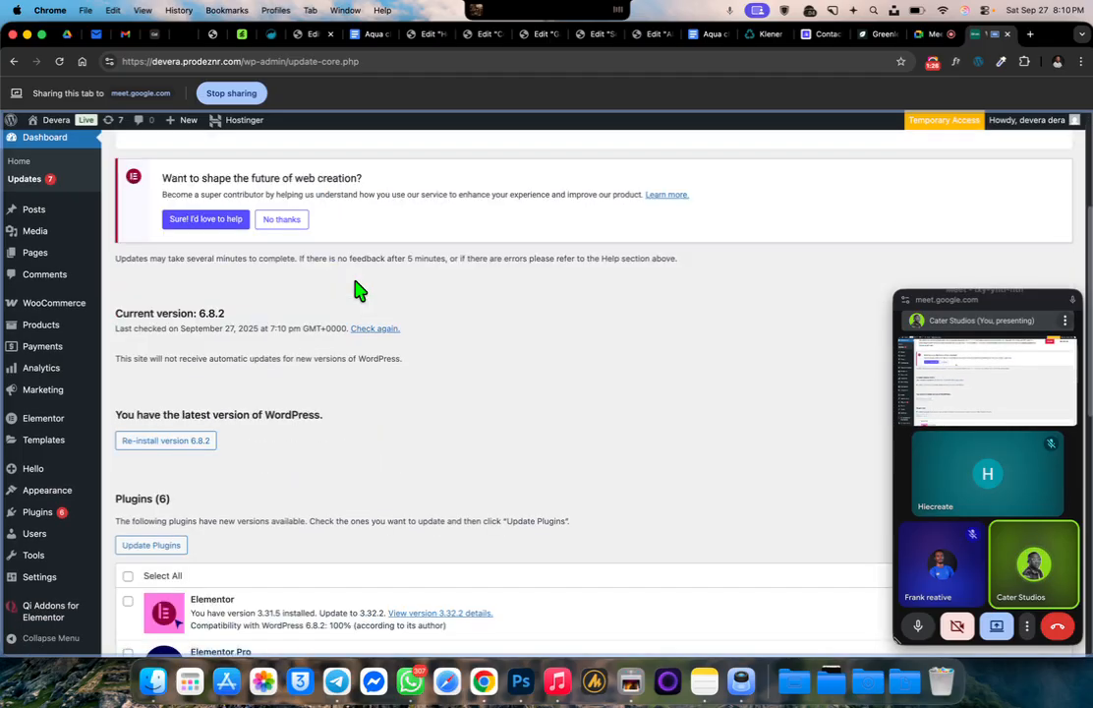
left_click(128, 308)
left_click(147, 281)
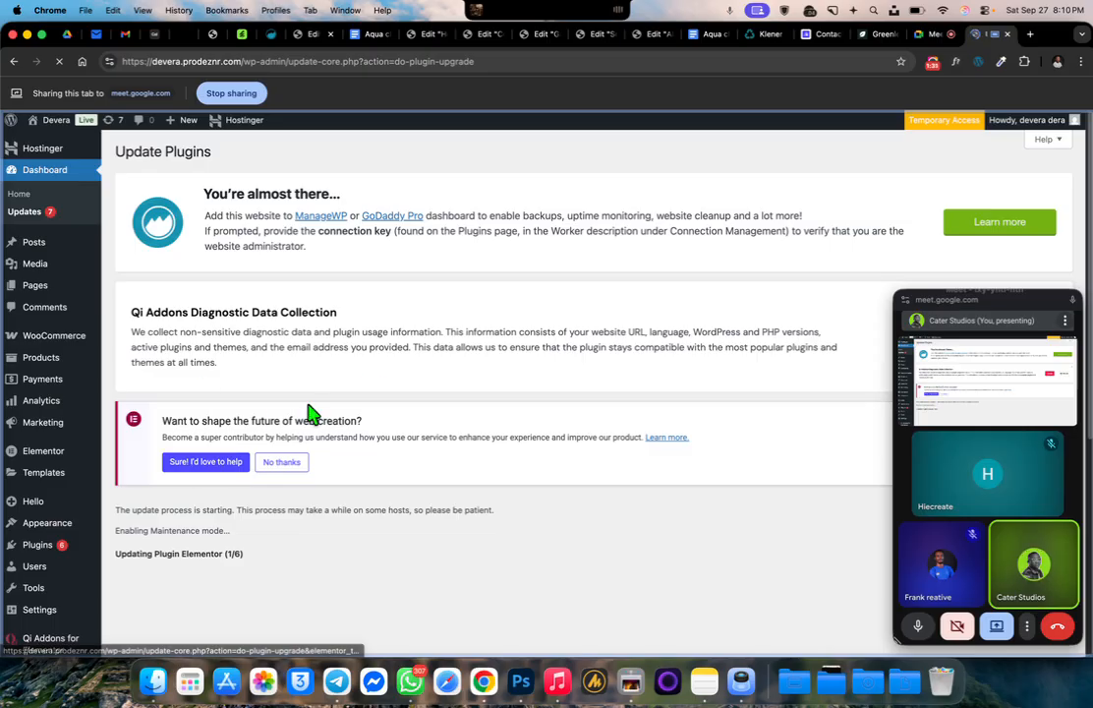
scroll(370, 382, "down", 5)
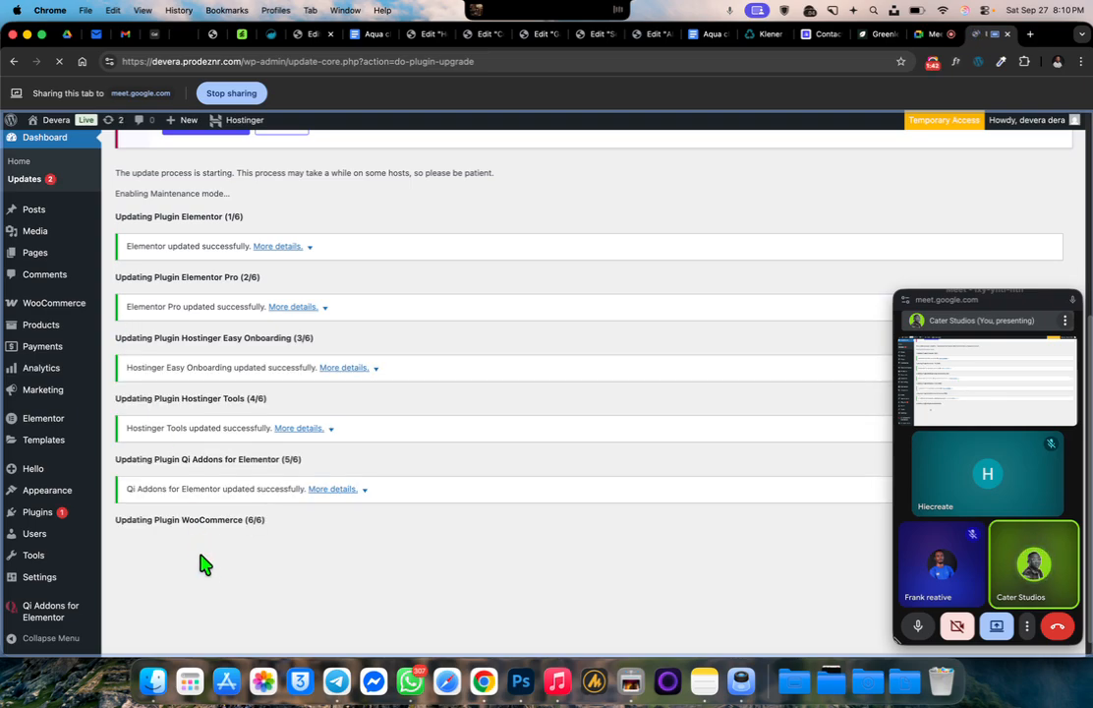
Open the navigation menu editor and review the structure and display location of "dera menus"
mouse_move(52, 126)
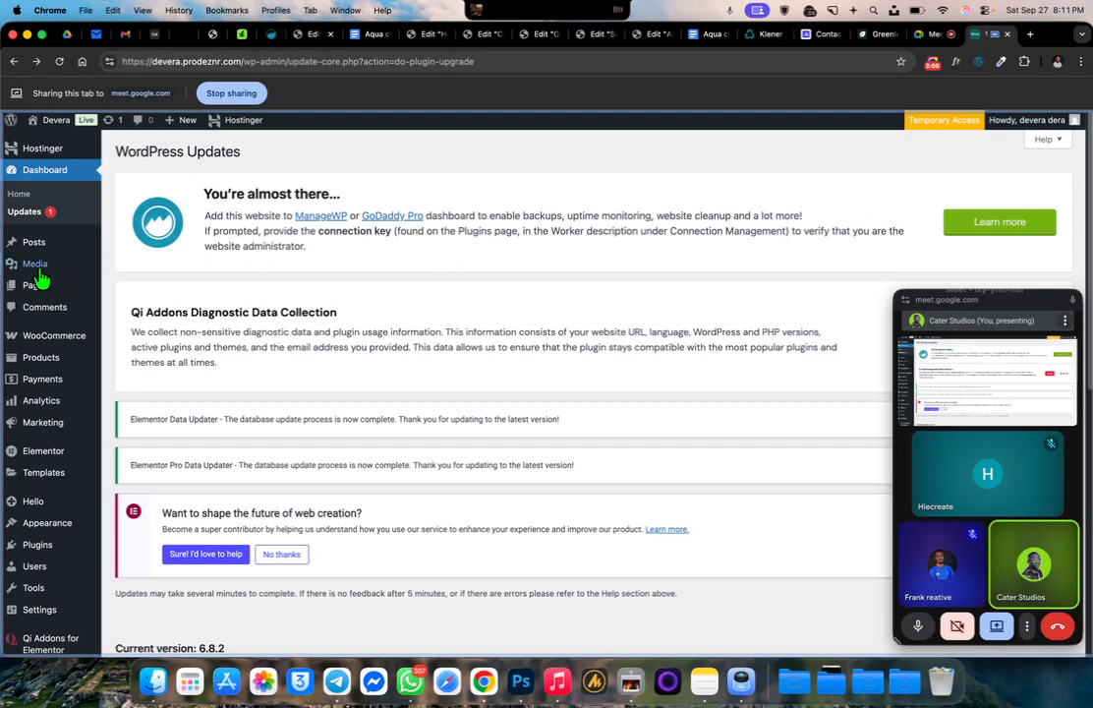
mouse_move(46, 429)
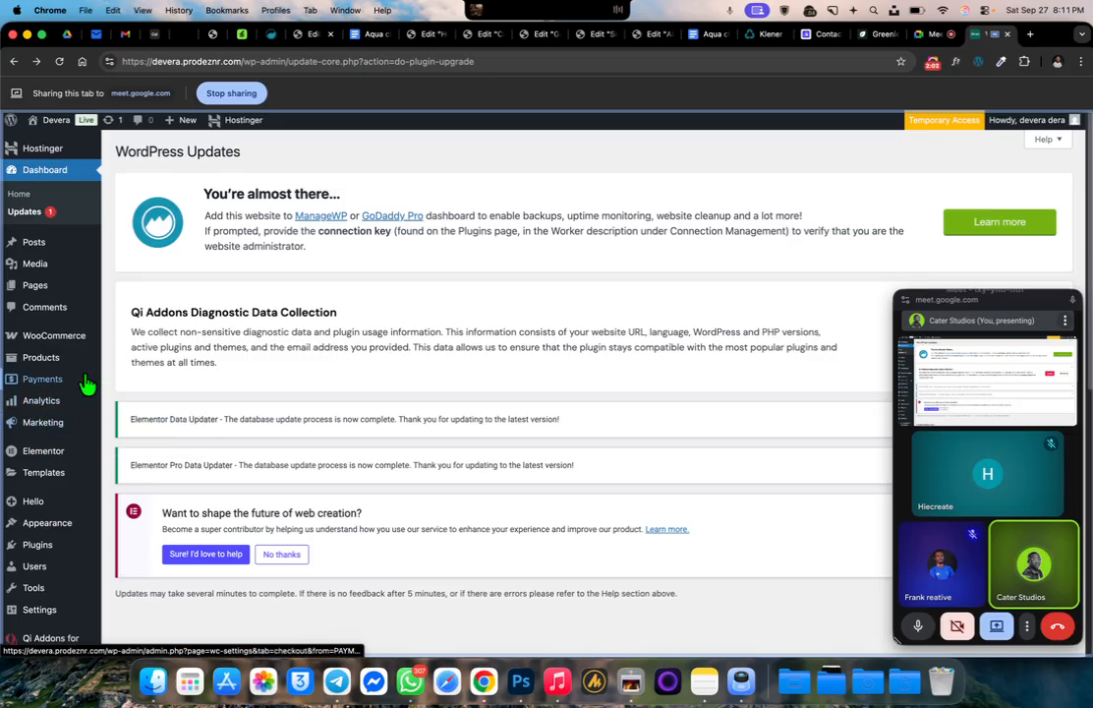
scroll(108, 336, "down", 2)
scroll(108, 336, "down", 2)
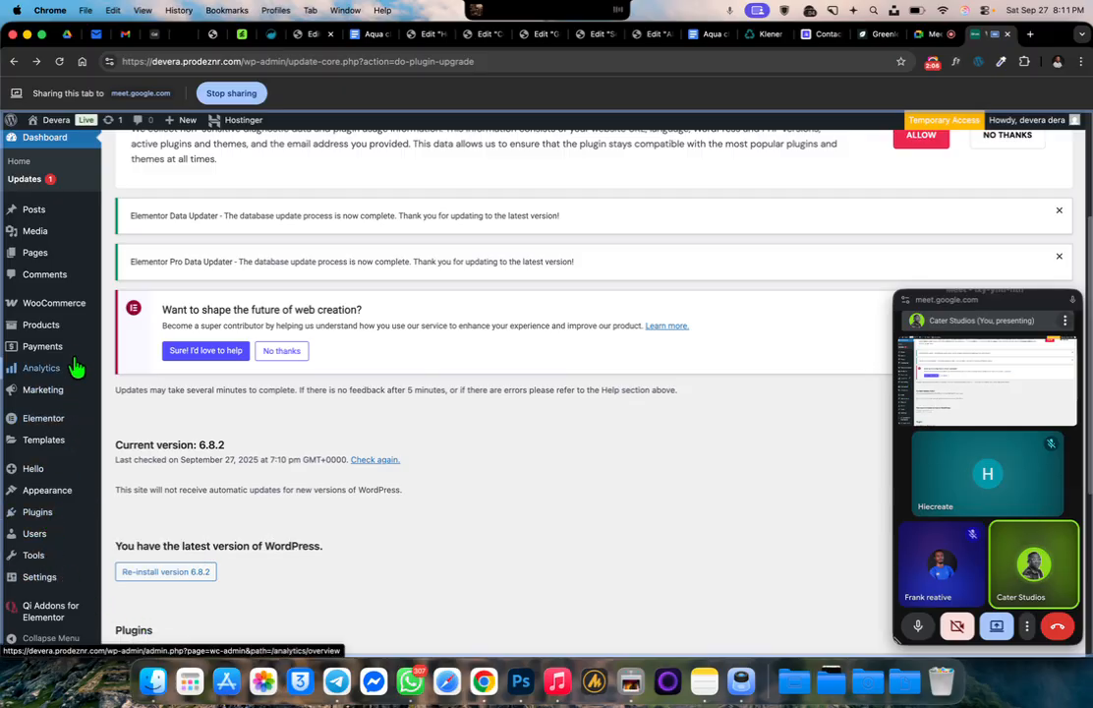
mouse_move(41, 478)
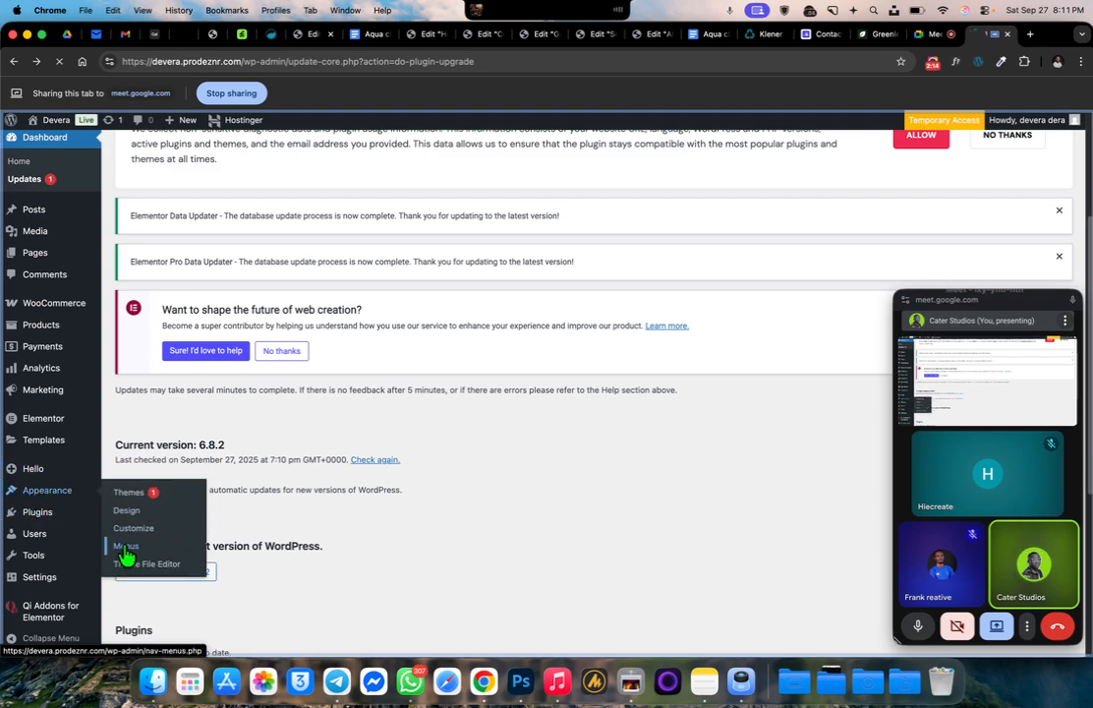
left_click(182, 547)
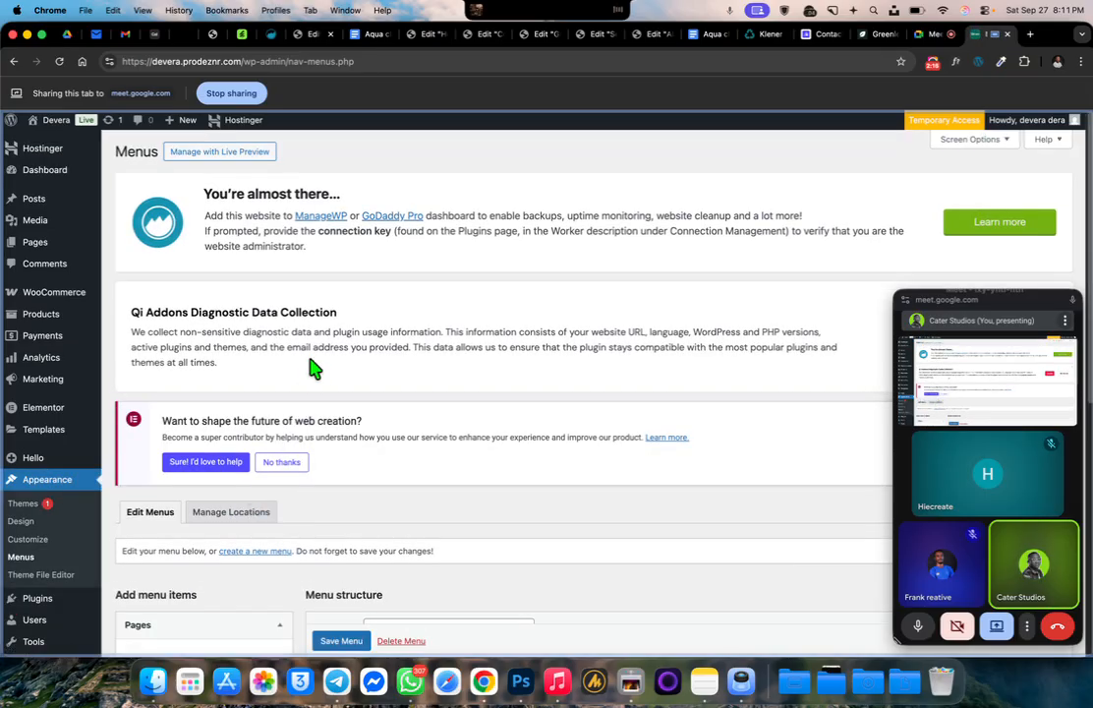
scroll(313, 369, "down", 5)
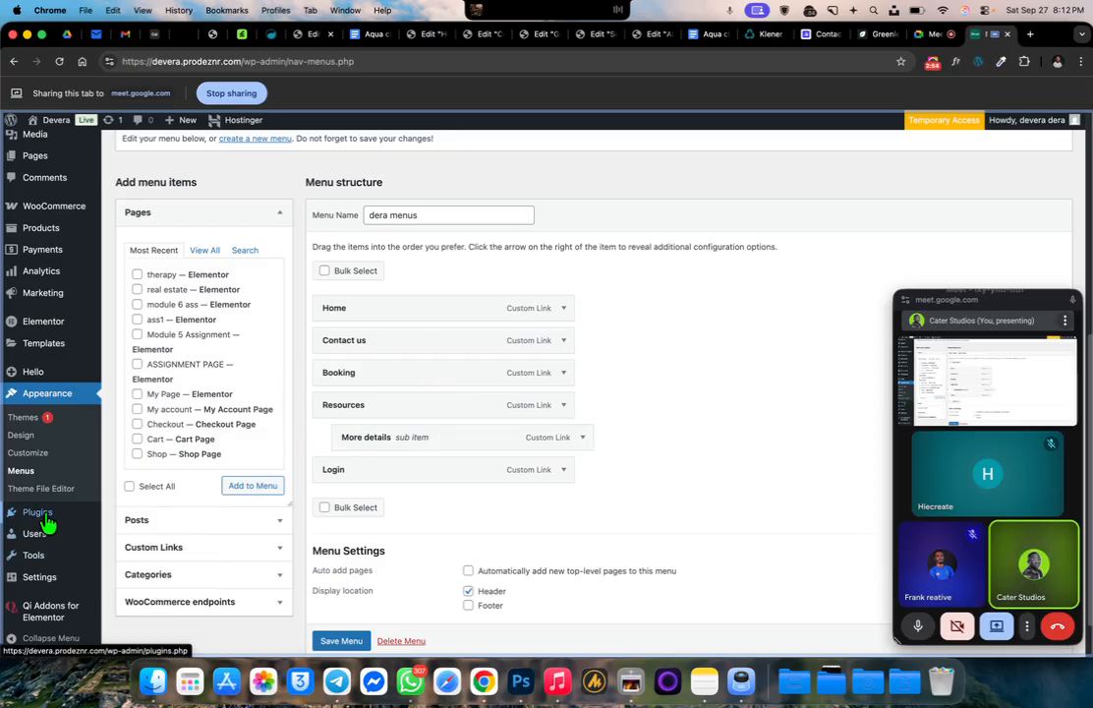
scroll(45, 524, "down", 1)
Open "dera header" in the Elementor Theme Builder and close the floating meeting window
mouse_move(30, 342)
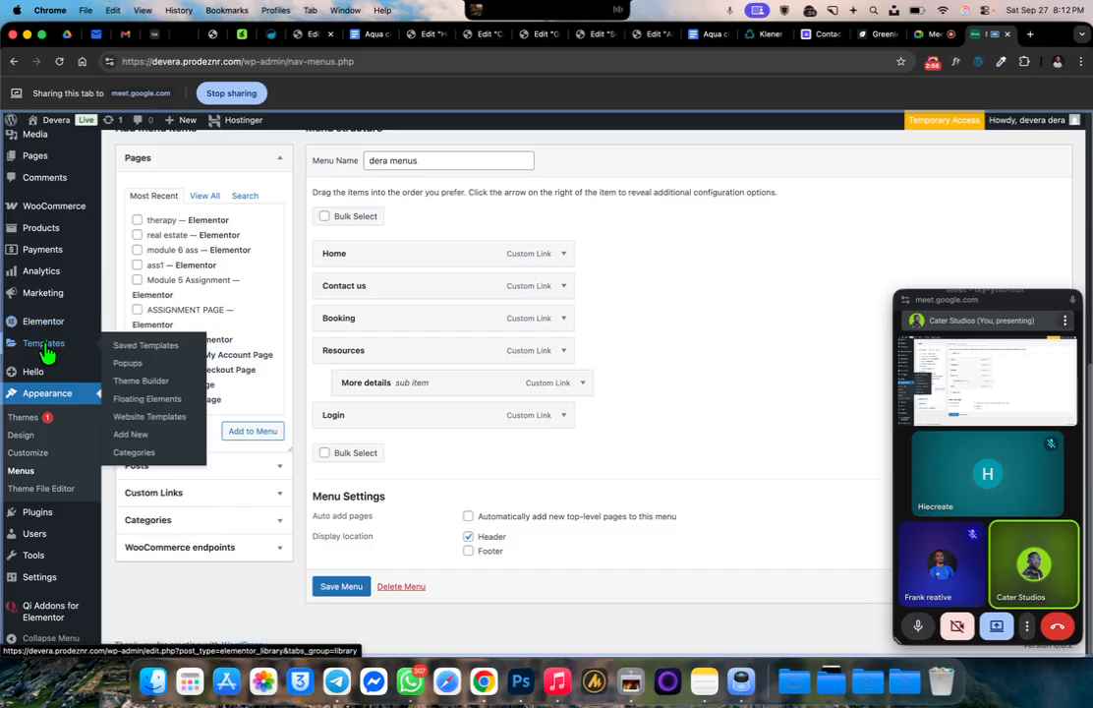
left_click(153, 391)
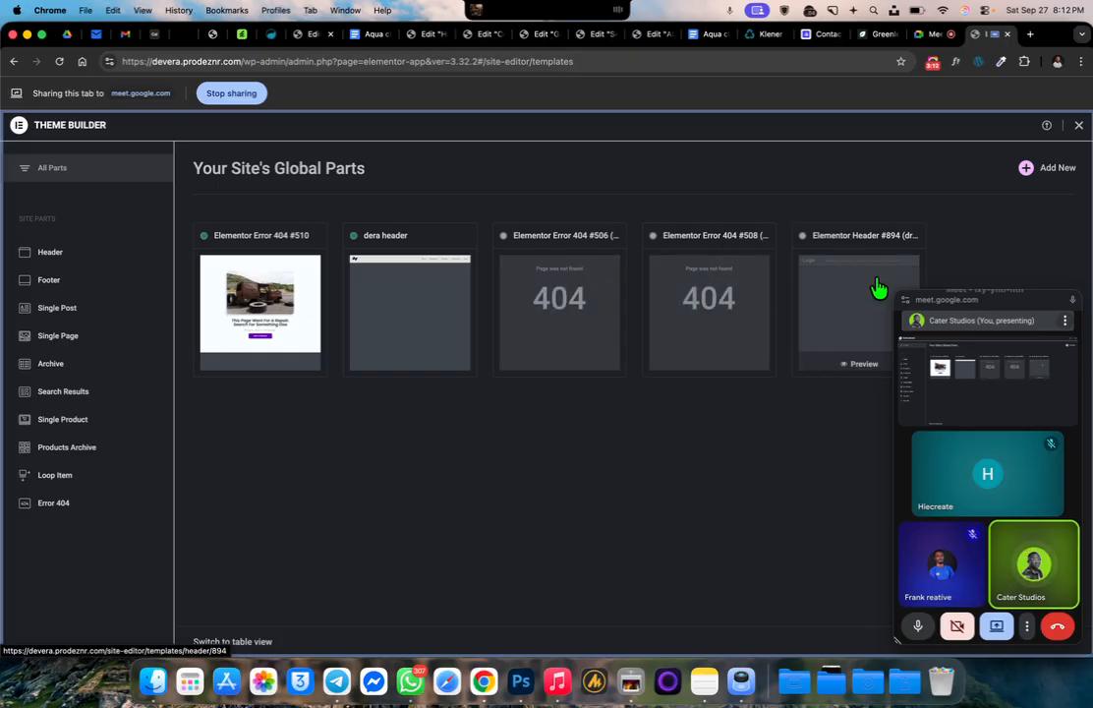
left_click(412, 293)
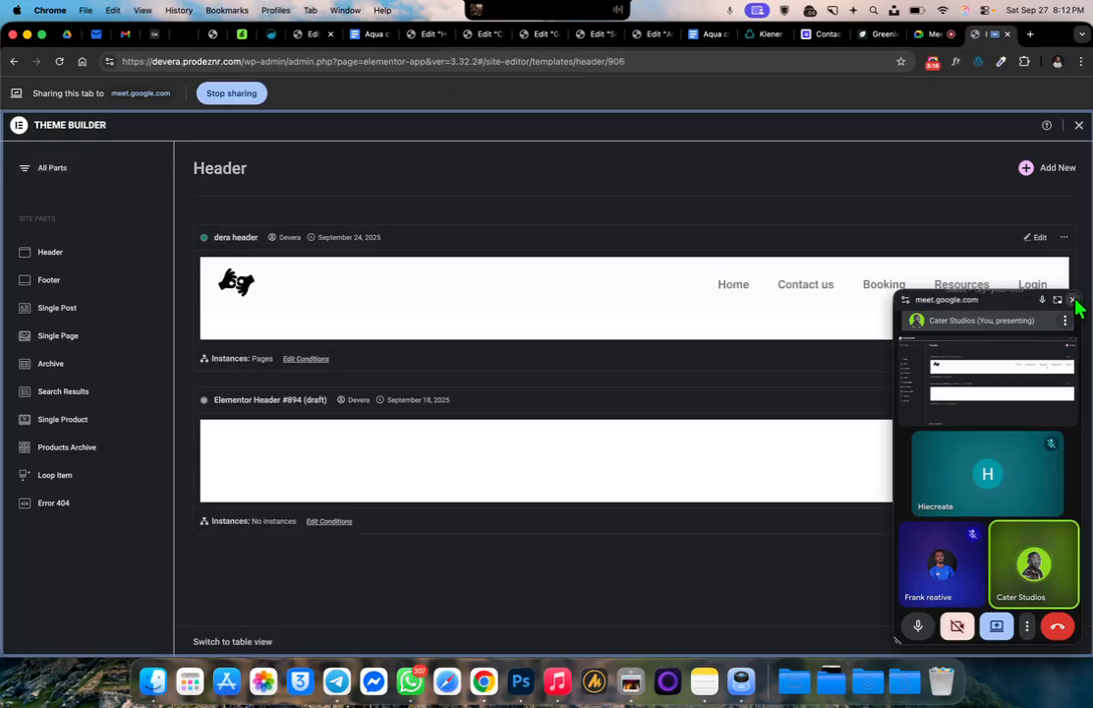
left_click(1072, 300)
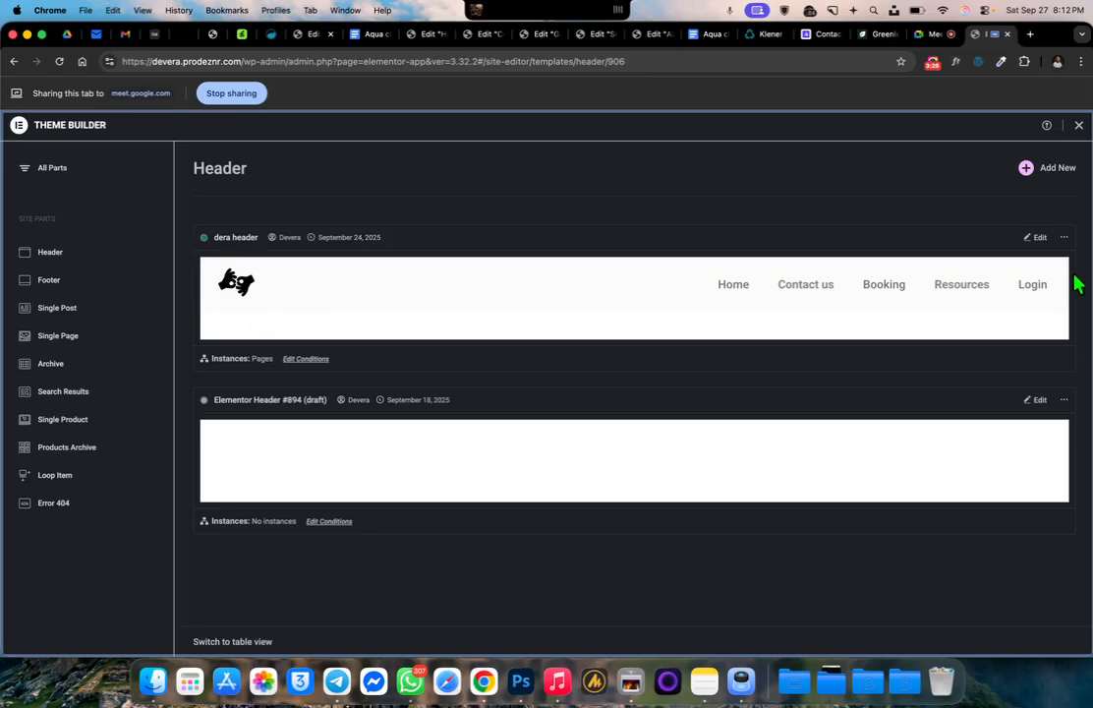
Review the display conditions of "dera header" and of the draft "Elementor Header #894"
left_click(1065, 237)
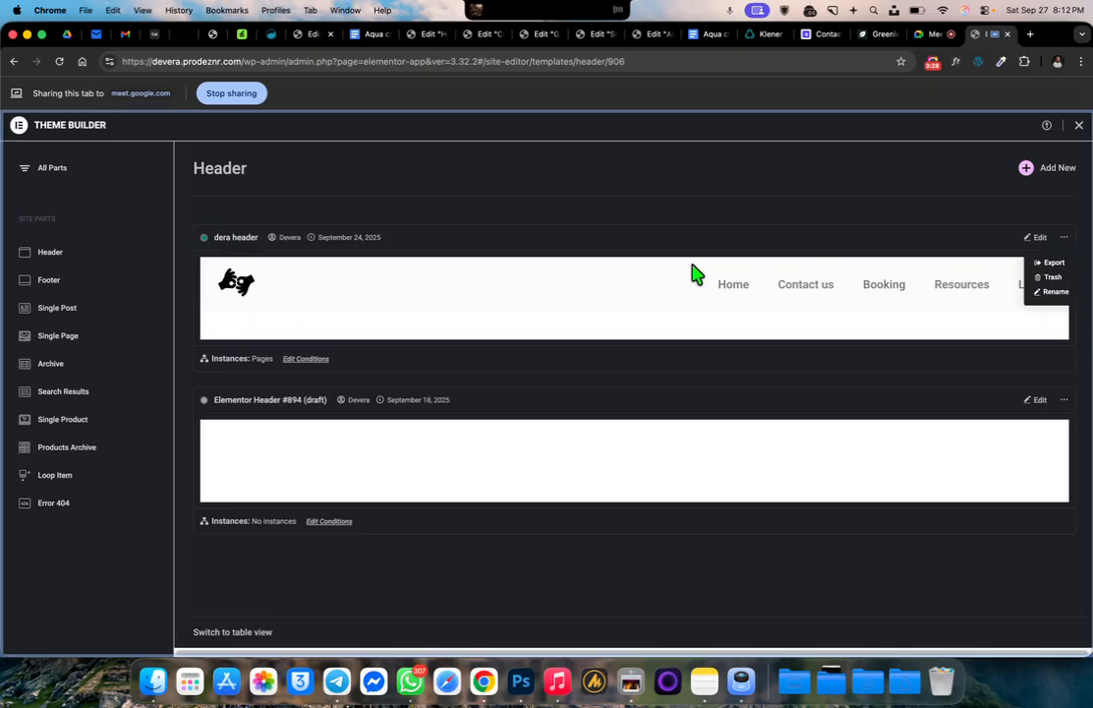
left_click(304, 362)
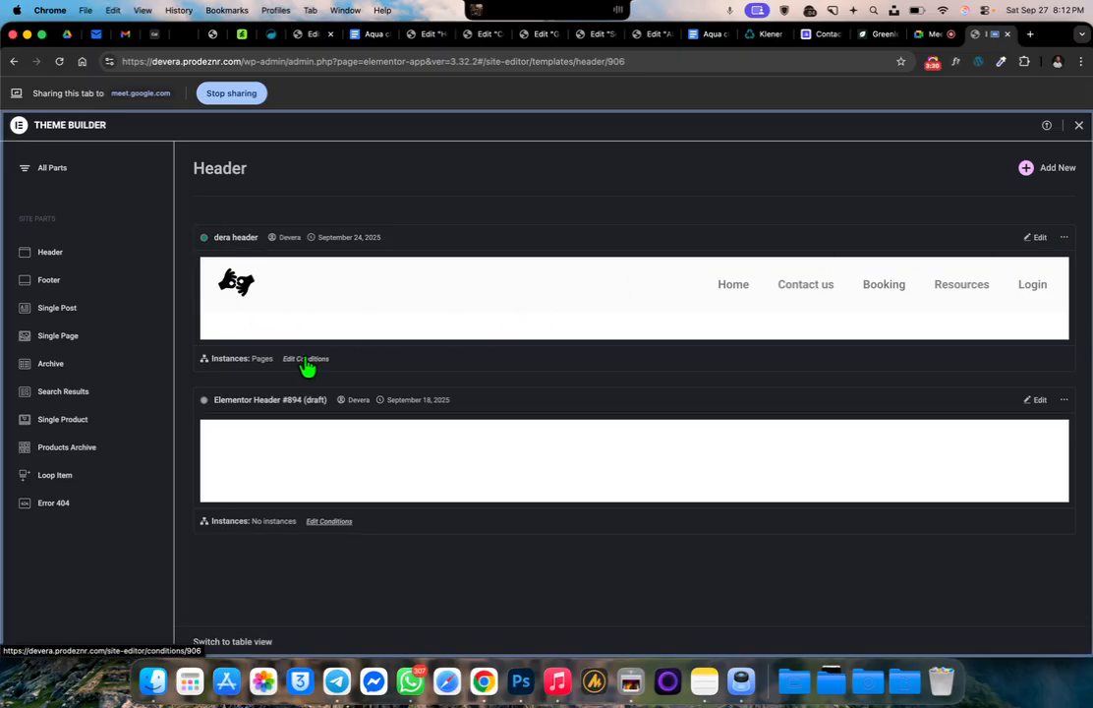
left_click(305, 362)
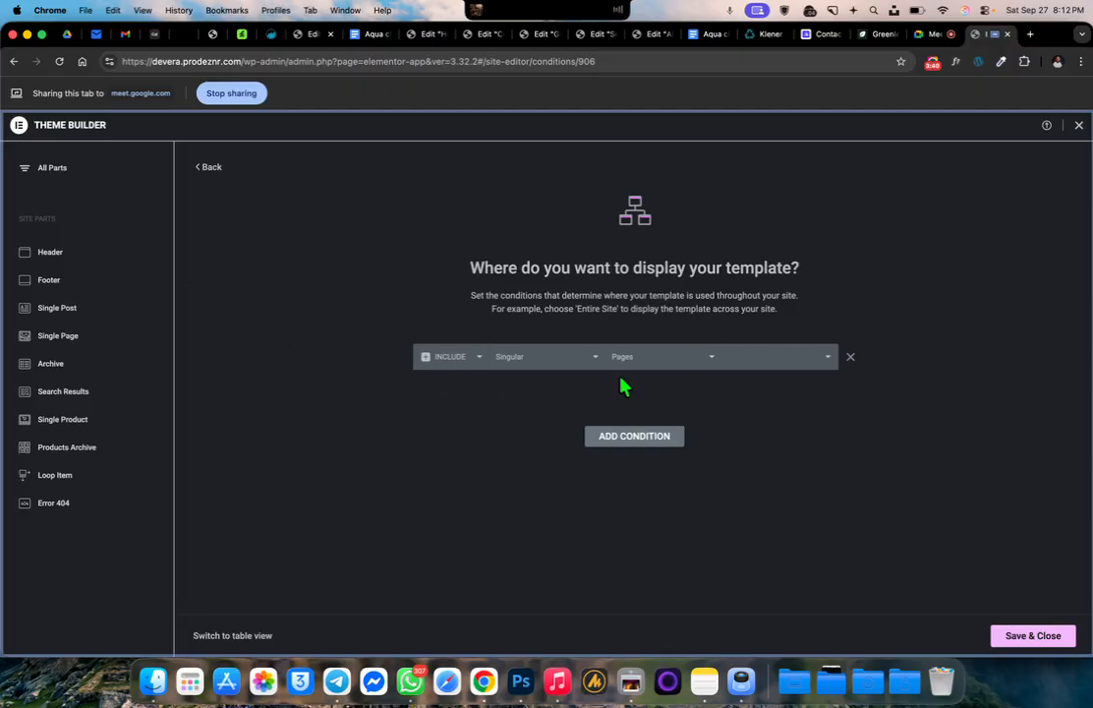
left_click(206, 171)
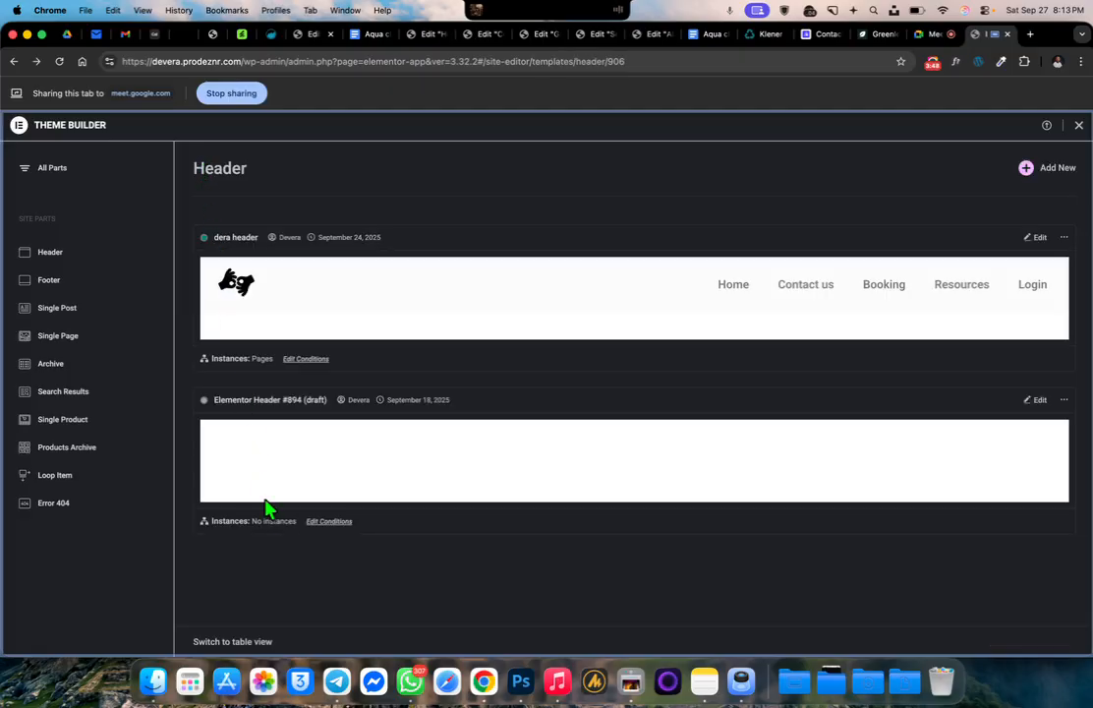
left_click(329, 521)
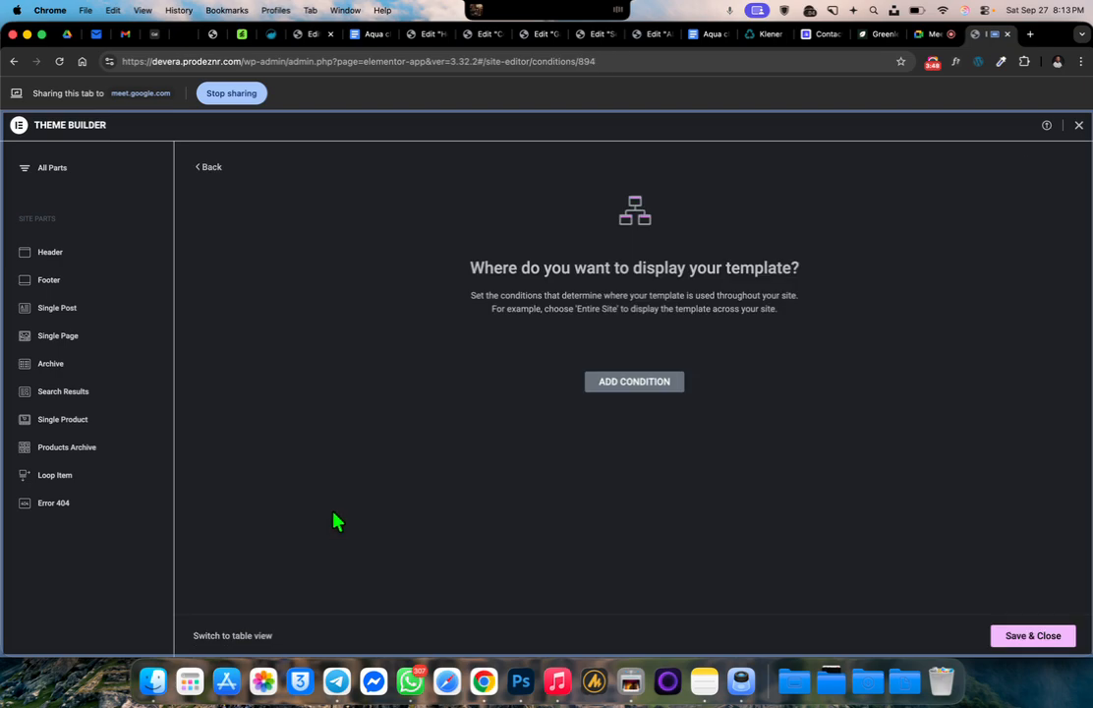
left_click(206, 168)
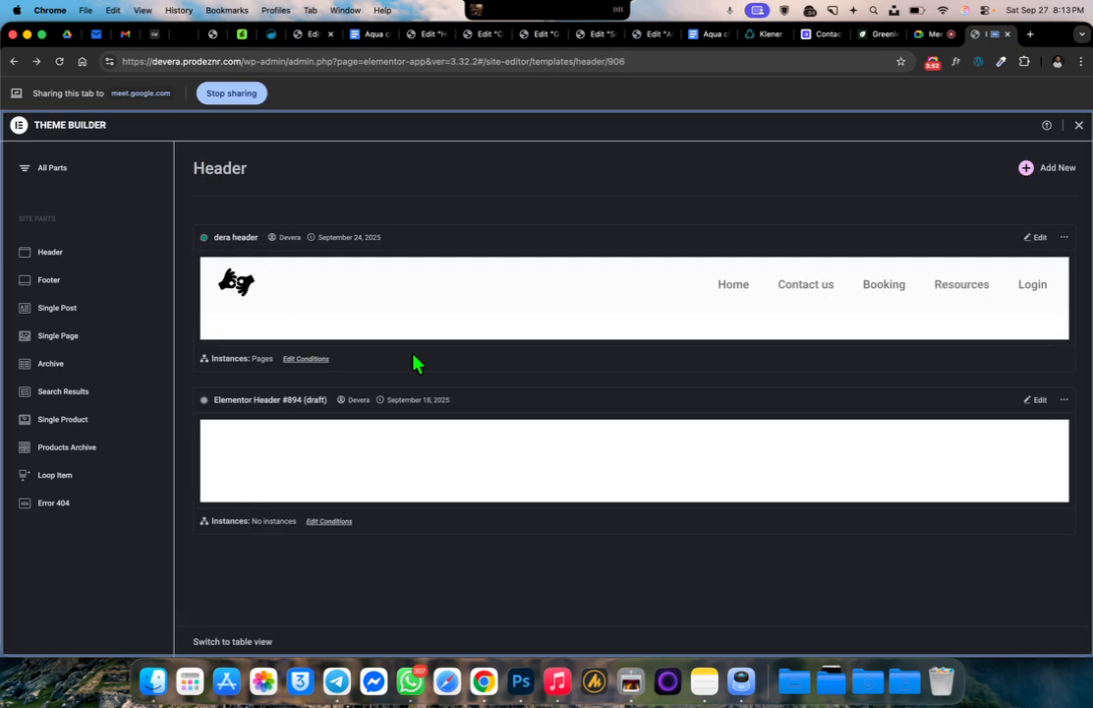
Open the display conditions of "dera header" and review the available locations for its include condition
left_click(306, 361)
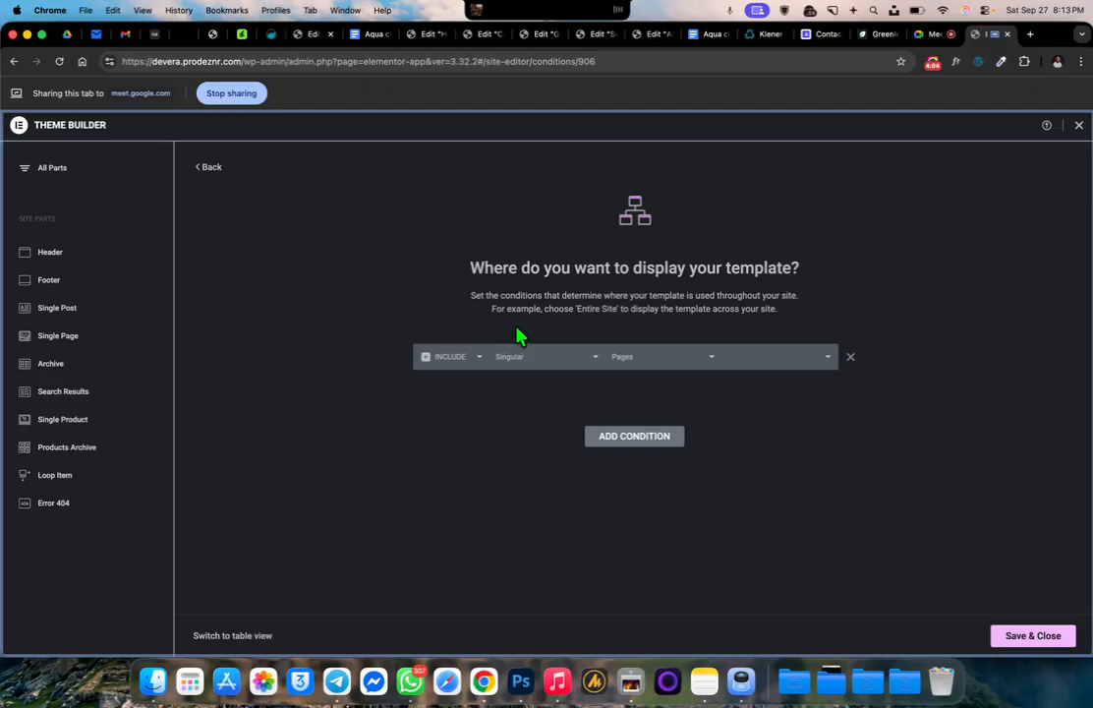
left_click(578, 364)
left_click(700, 339)
left_click(543, 359)
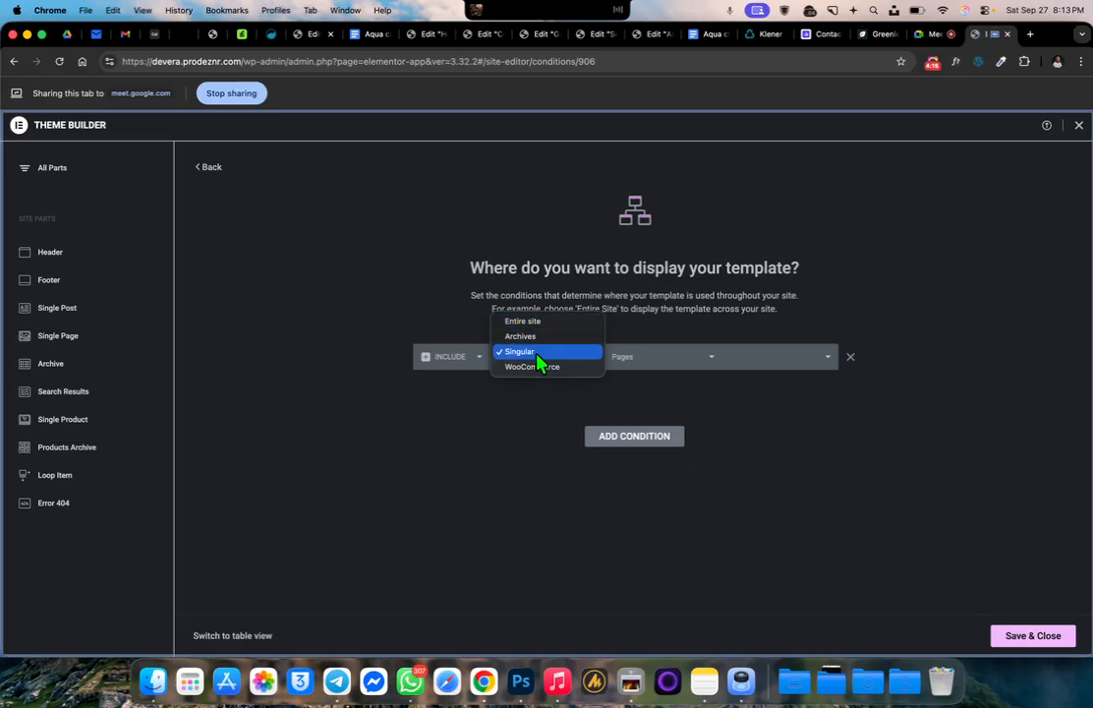
left_click(543, 398)
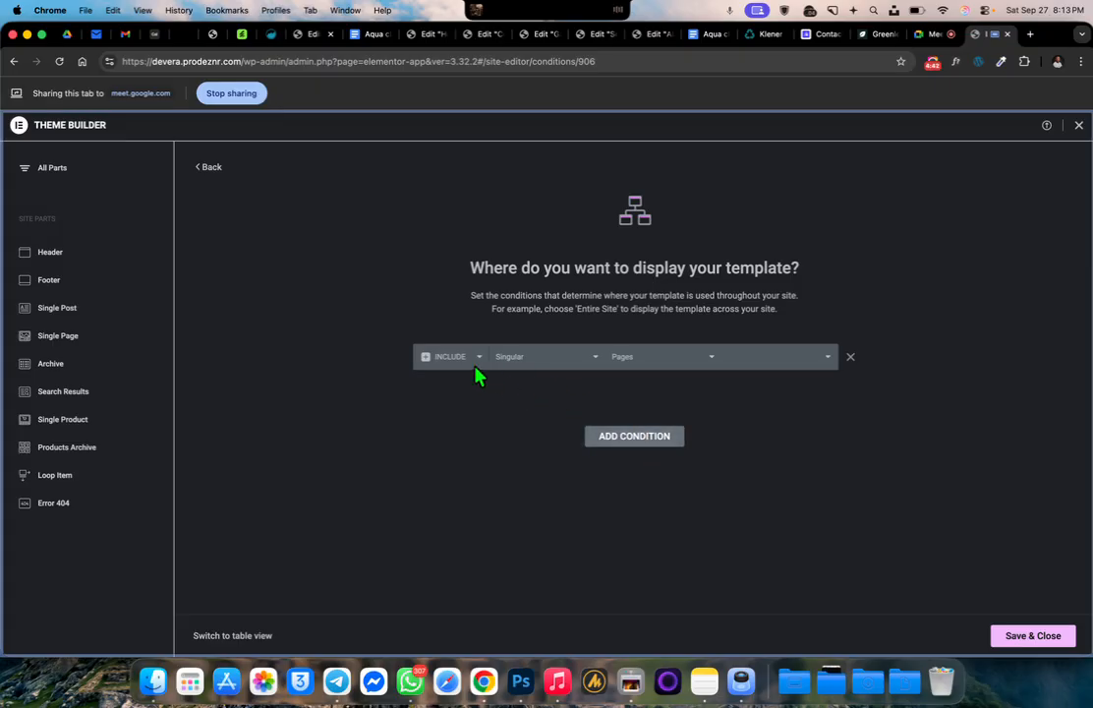
Add a second include condition to "dera header" and set it to Singular, Pages
left_click(639, 436)
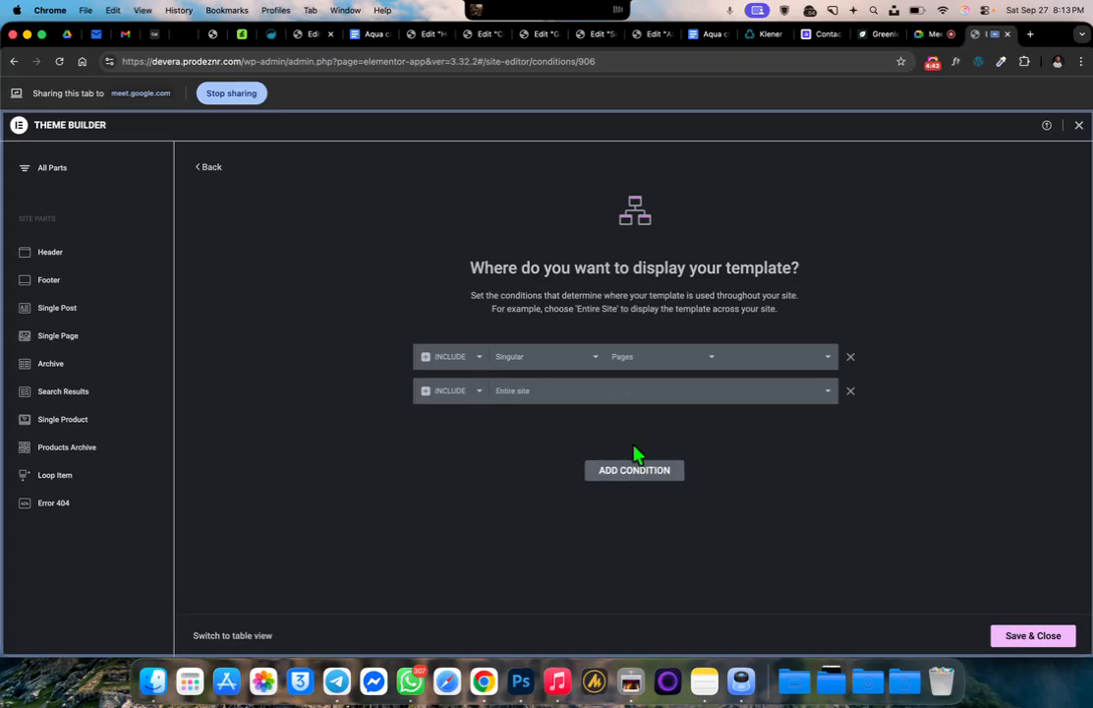
left_click(528, 396)
left_click(533, 417)
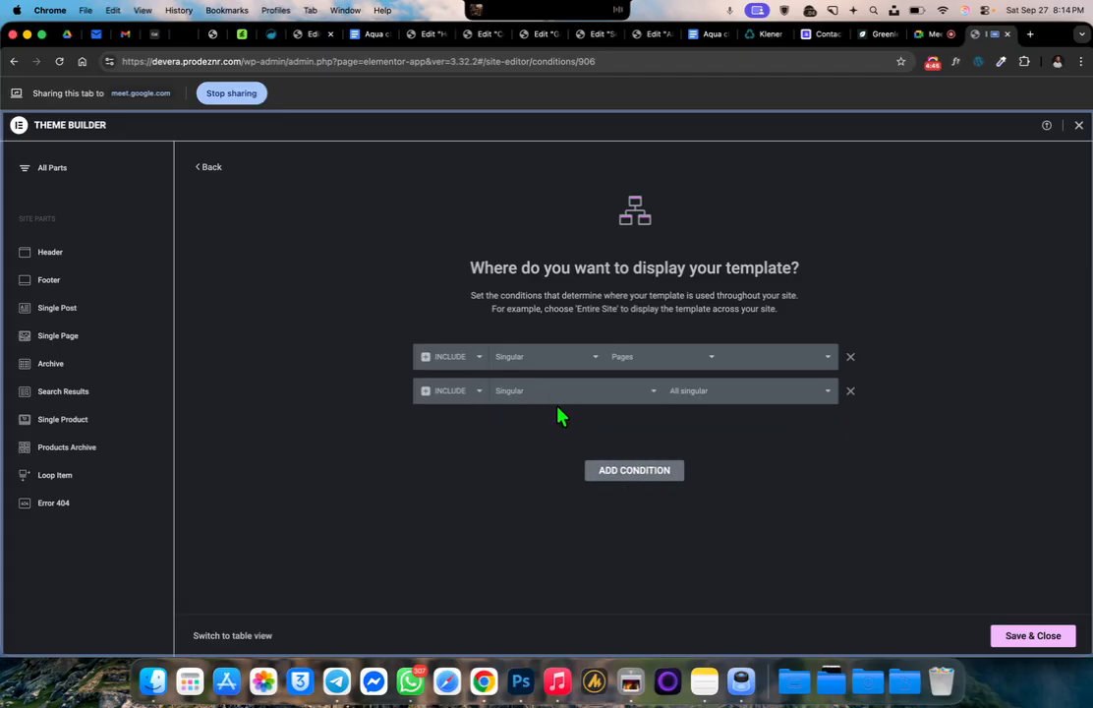
left_click(713, 398)
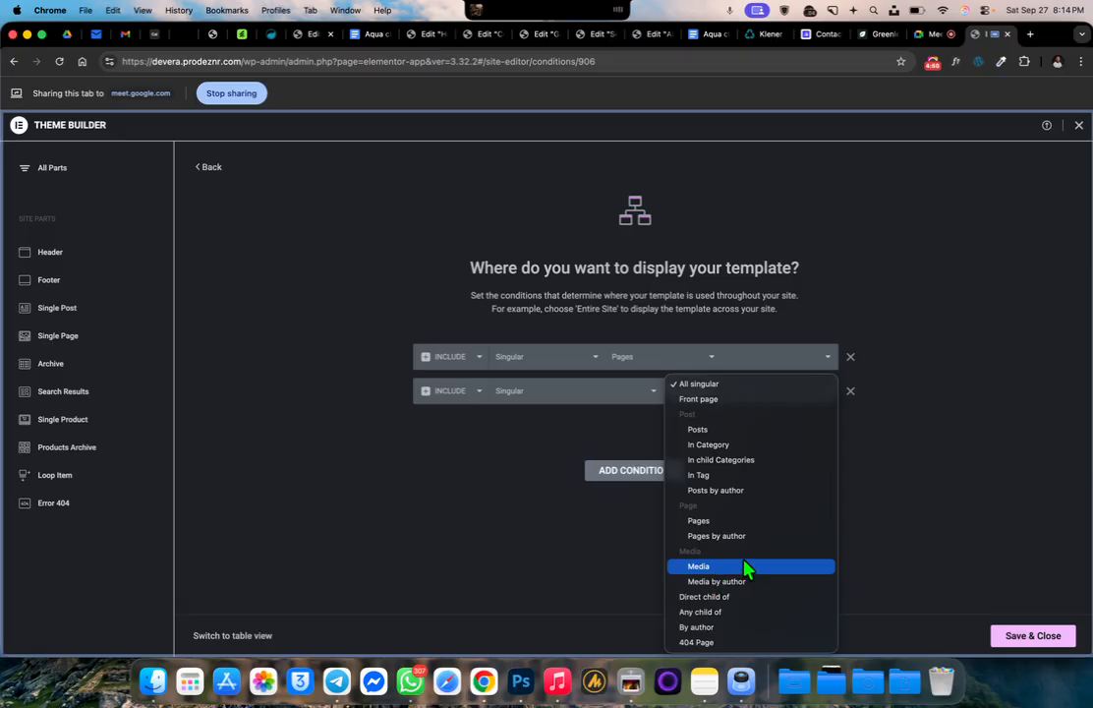
left_click(726, 521)
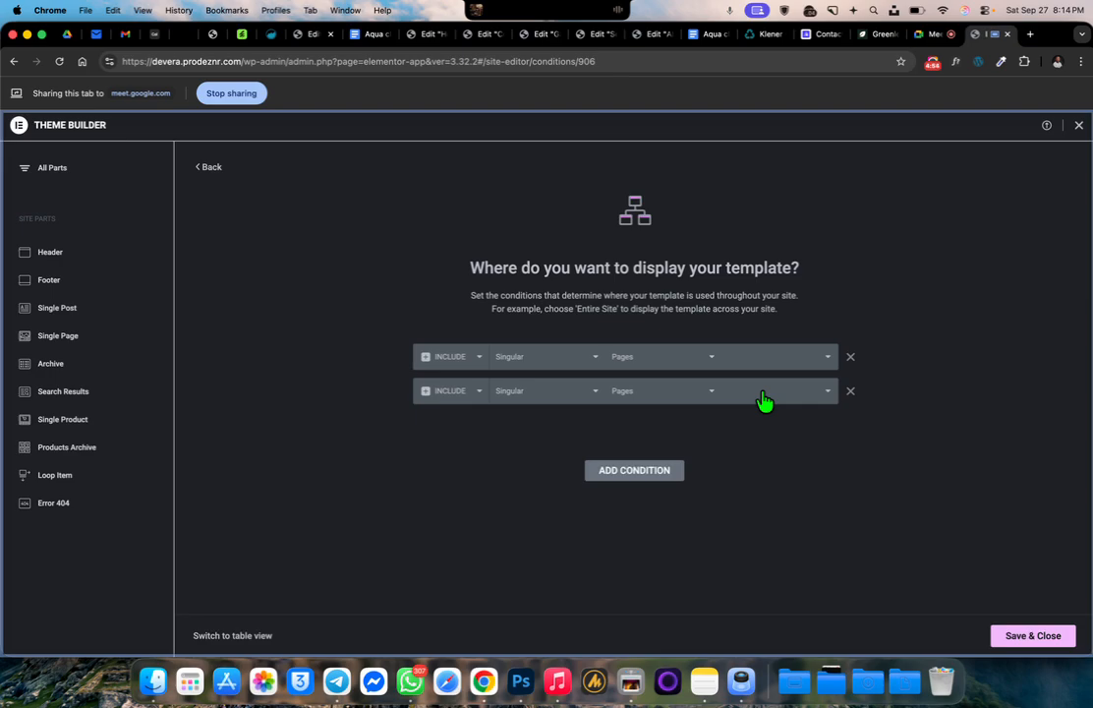
Limit the first Singular Pages condition to the page "module 6 ass" and save the display conditions
left_click(764, 364)
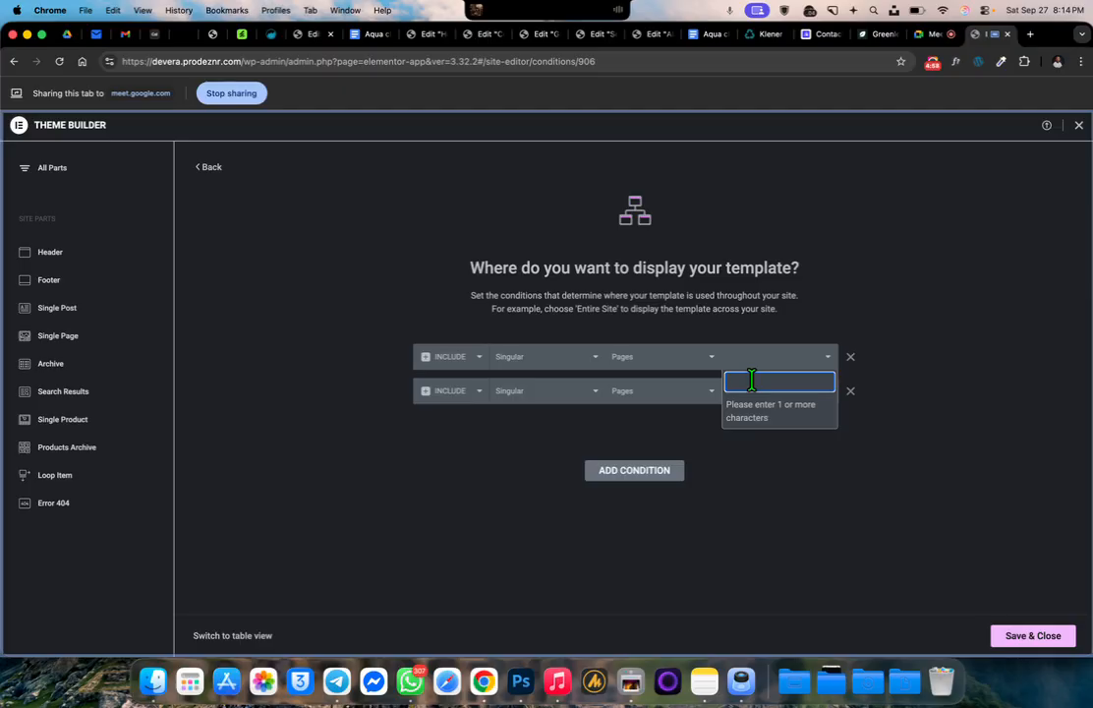
type("hom")
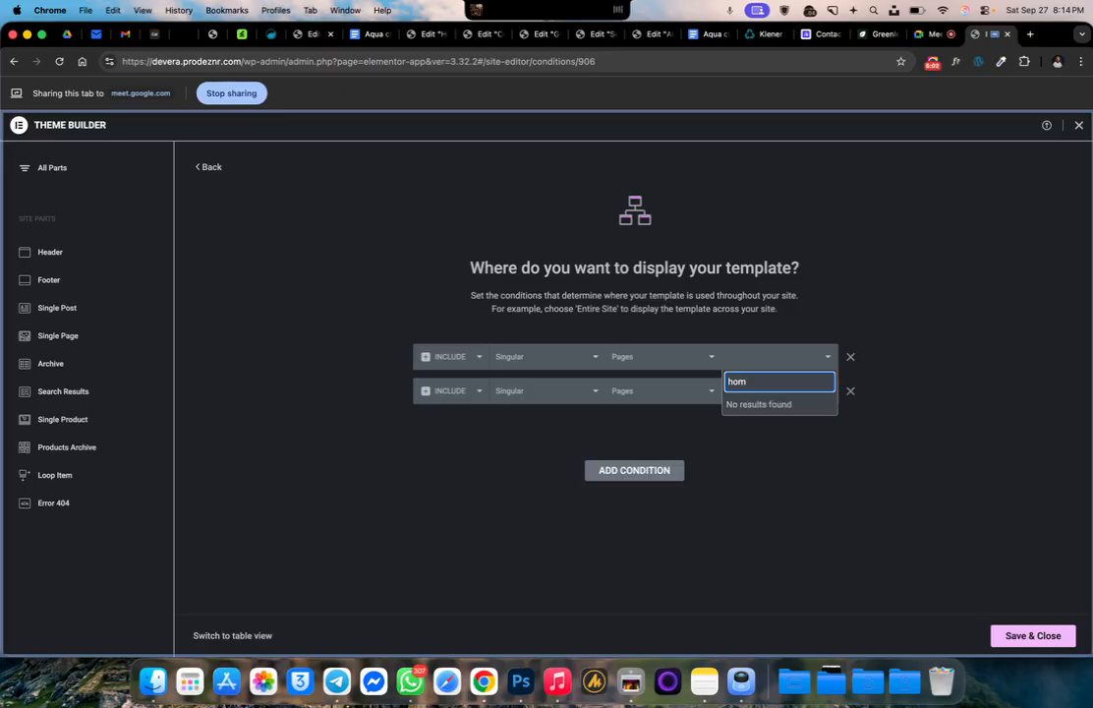
key("BackSpace")
key("BackSpace")
key("BackSpace")
type("m")
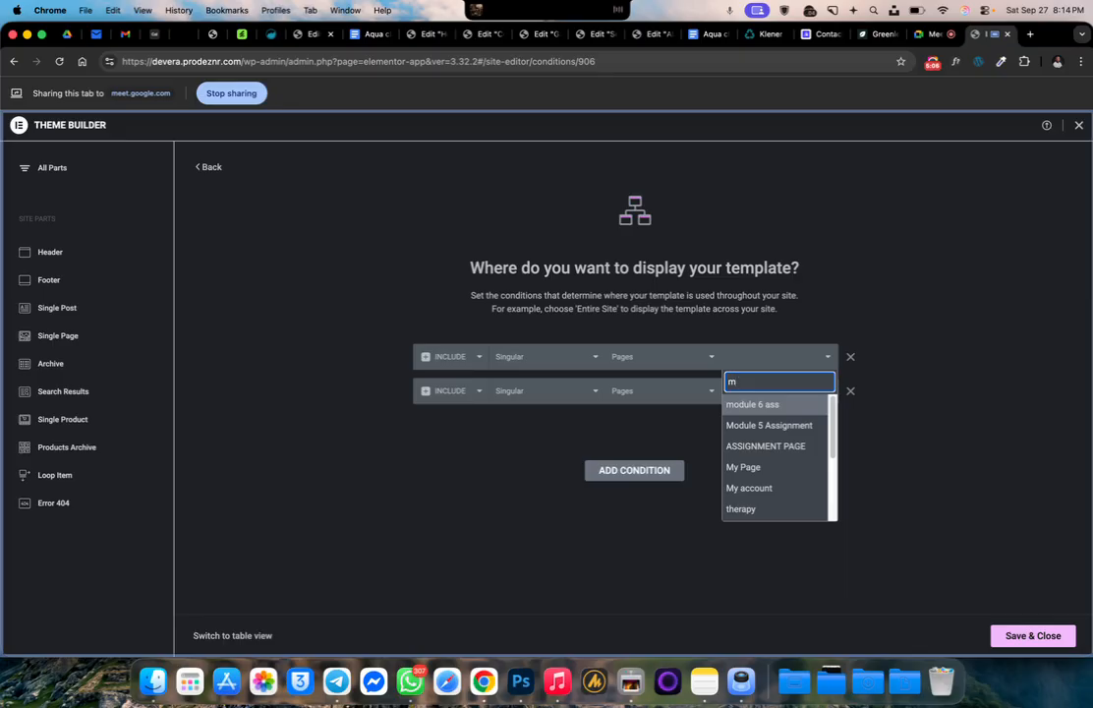
left_click(774, 409)
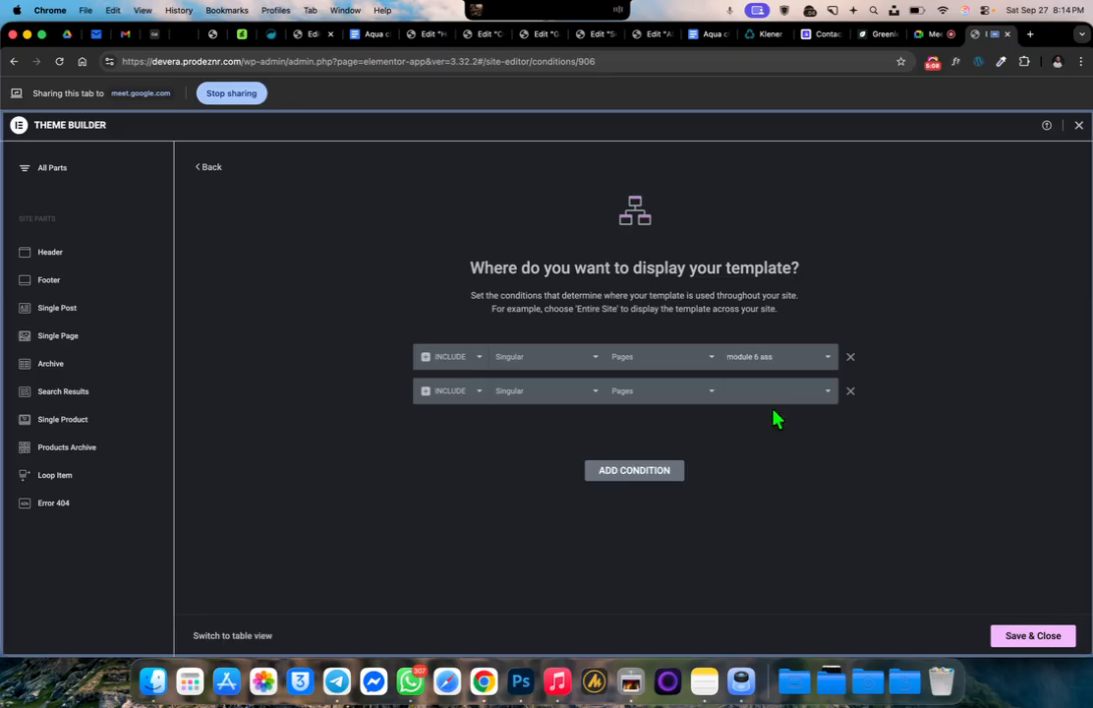
left_click(1033, 635)
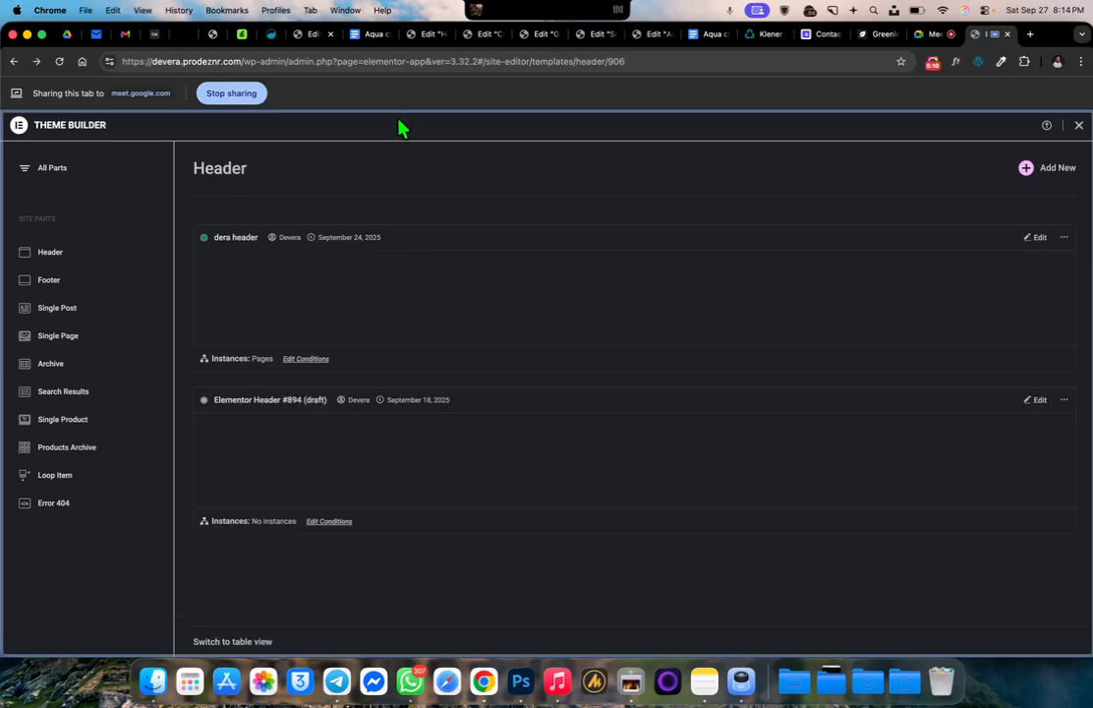
Leave the Theme Builder and check the header on the site's front page
left_click(1078, 125)
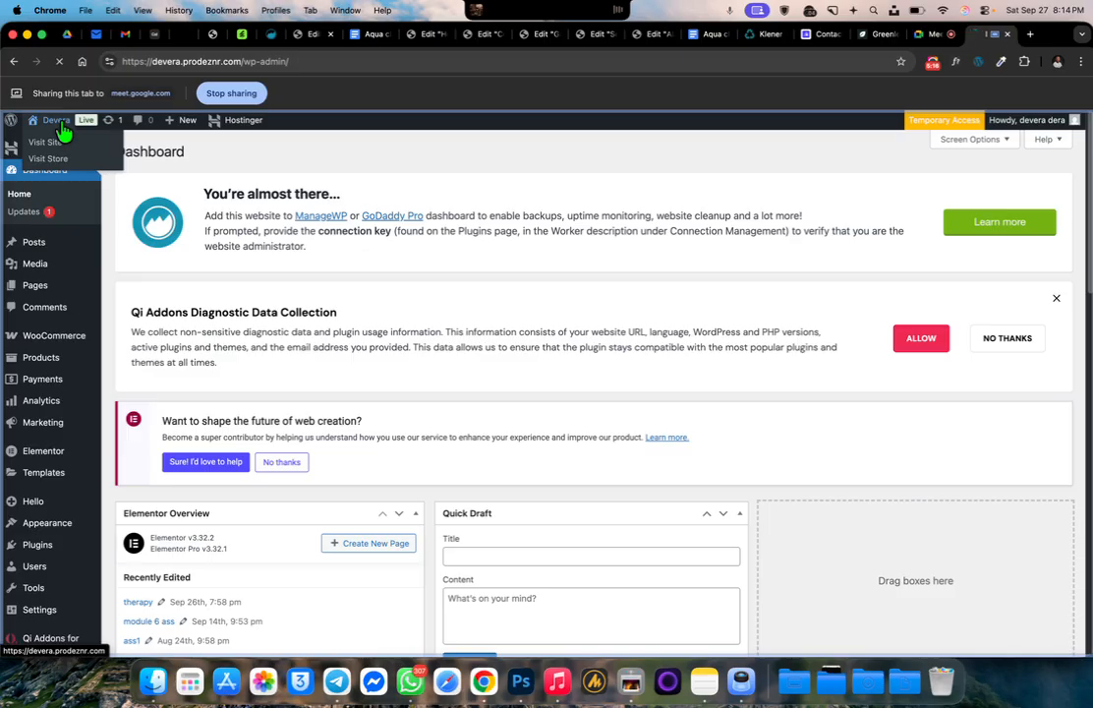
left_click(49, 139)
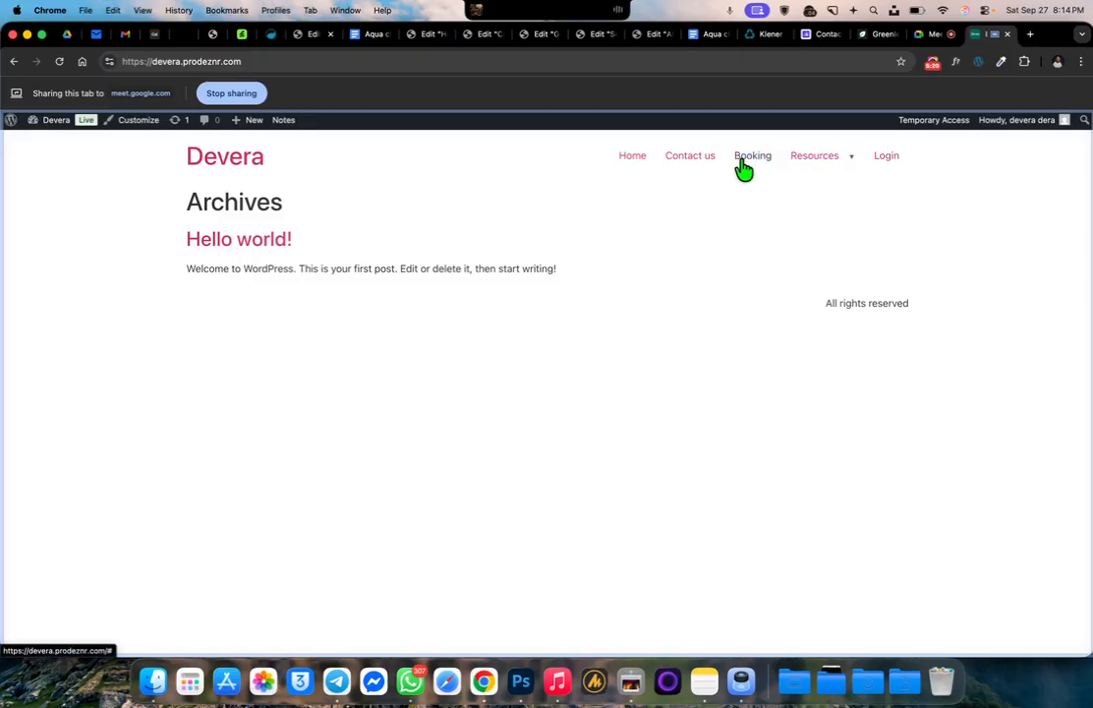
left_click(14, 62)
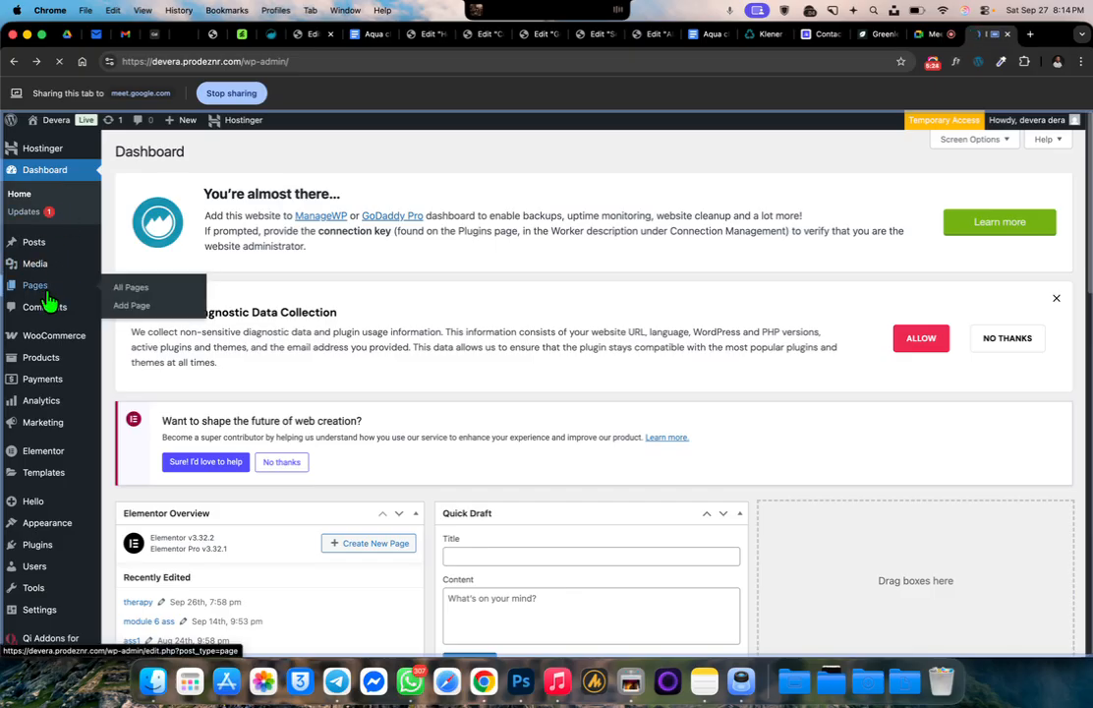
Find "module 6 ass" among the site's pages and view it live to check its header
left_click(35, 285)
scroll(295, 335, "down", 5)
mouse_move(202, 311)
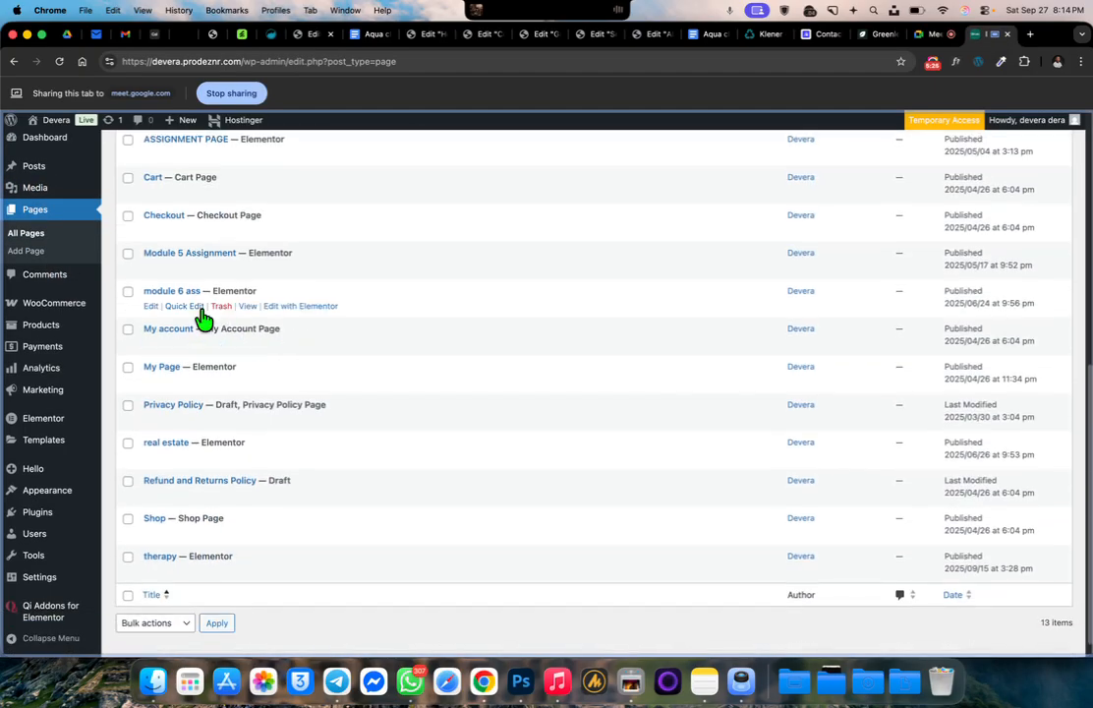
left_click(248, 306)
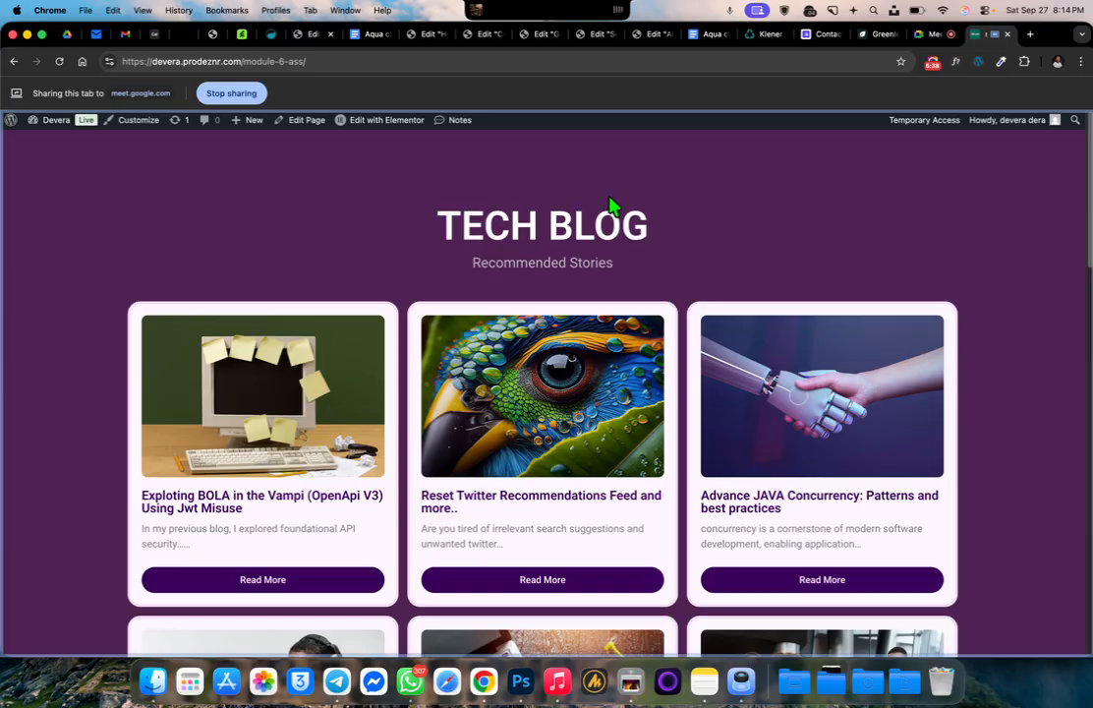
Open "module 6 ass" in Elementor and turn on Hide Title in its page settings
mouse_move(379, 123)
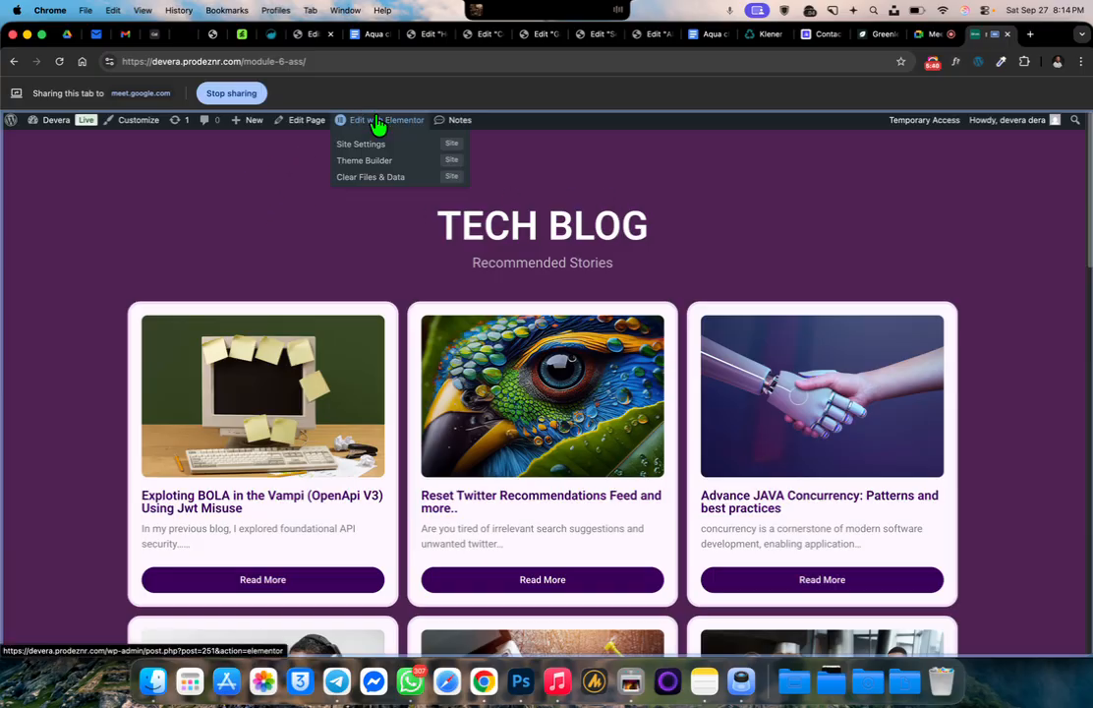
left_click(379, 122)
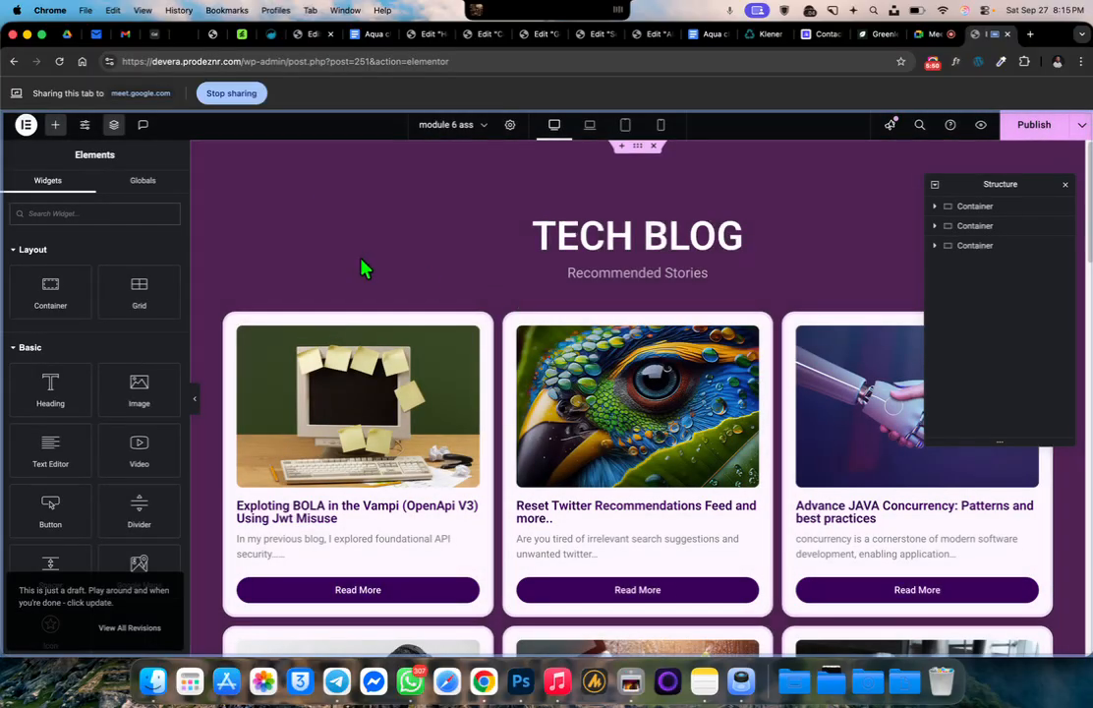
left_click(510, 126)
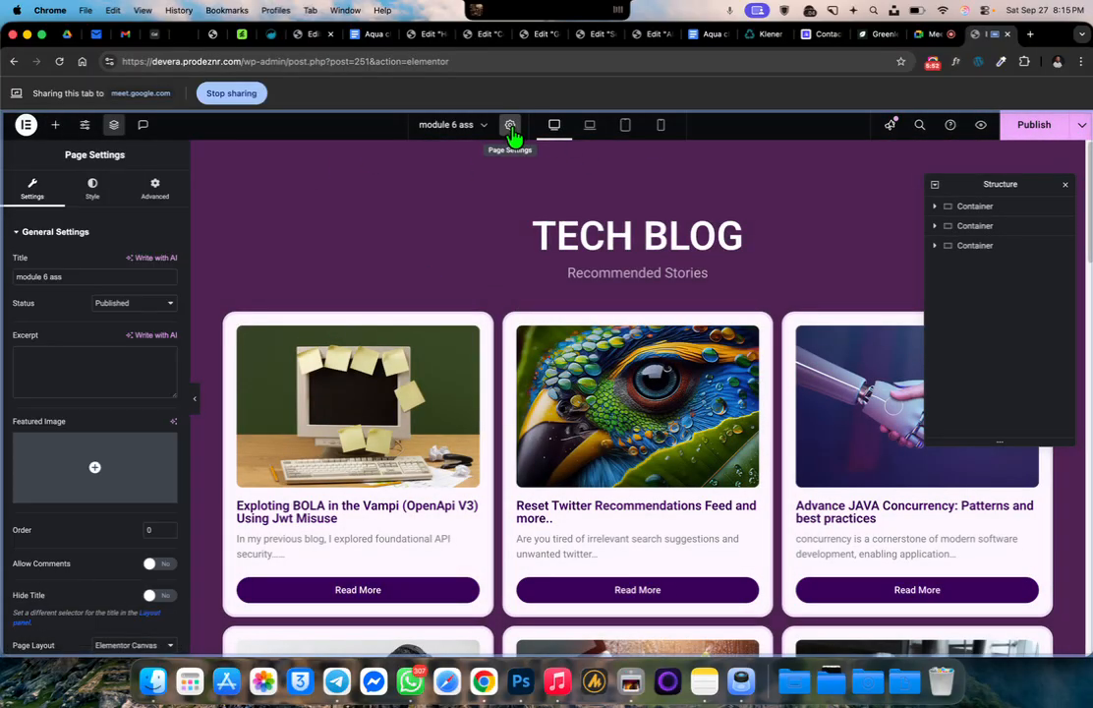
scroll(78, 542, "down", 1)
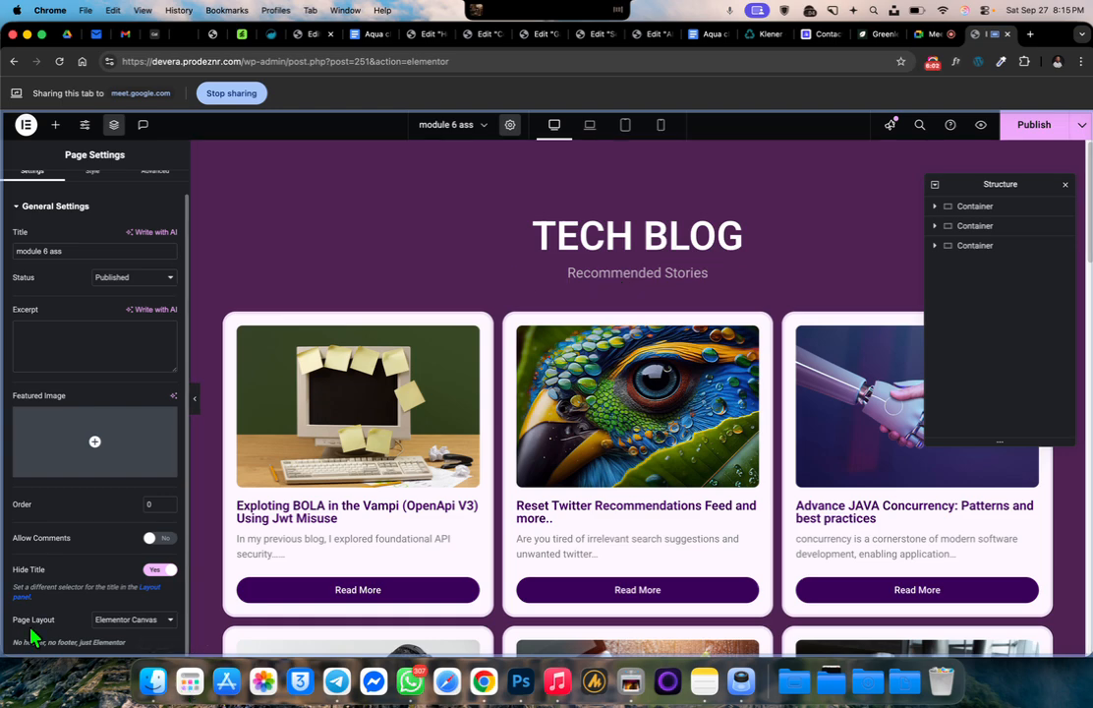
Set the page layout of "module 6 ass" to Elementor Full Width and publish it with the Structure panel closed
left_click(133, 625)
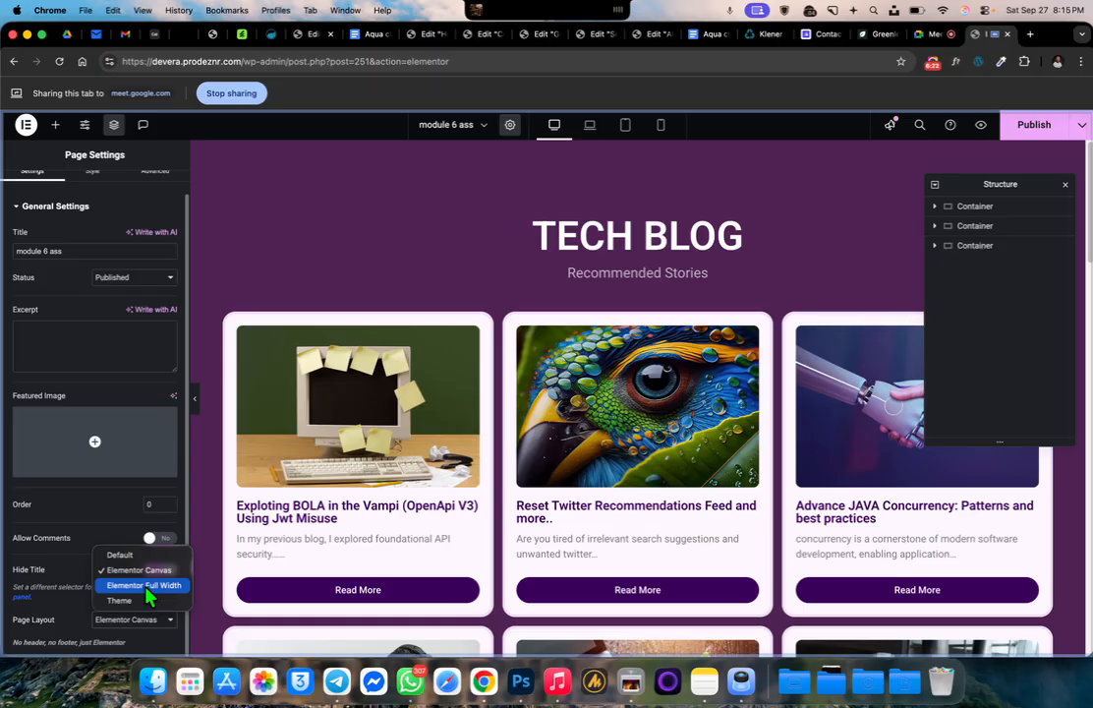
left_click(73, 614)
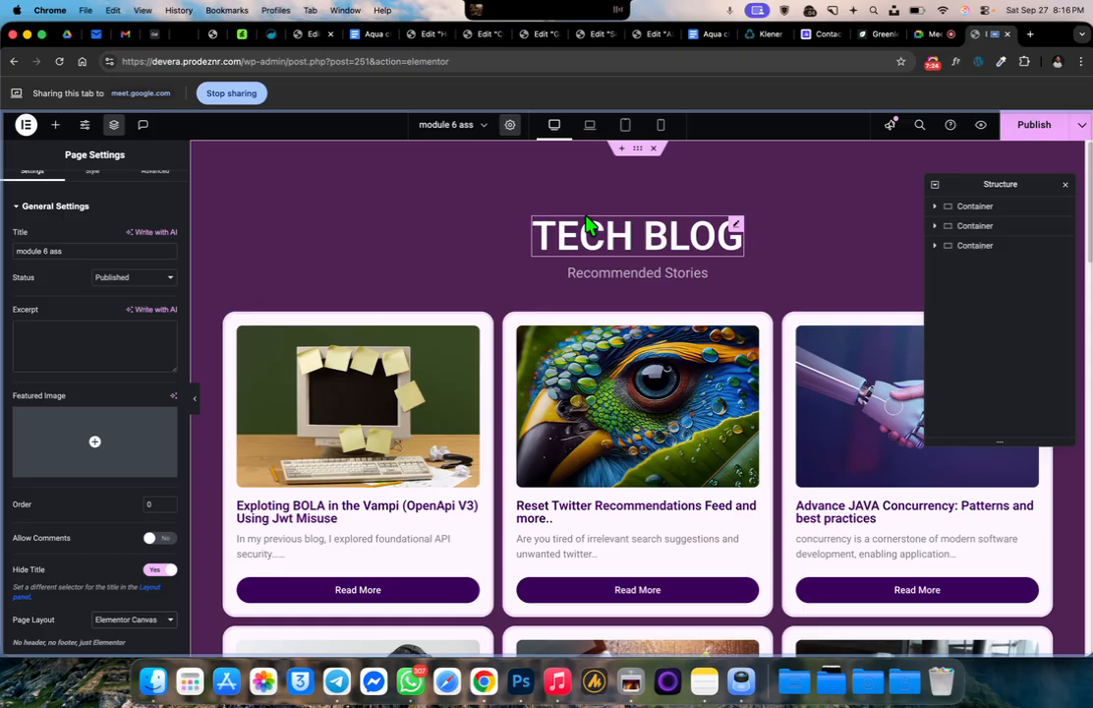
left_click(161, 621)
left_click(156, 586)
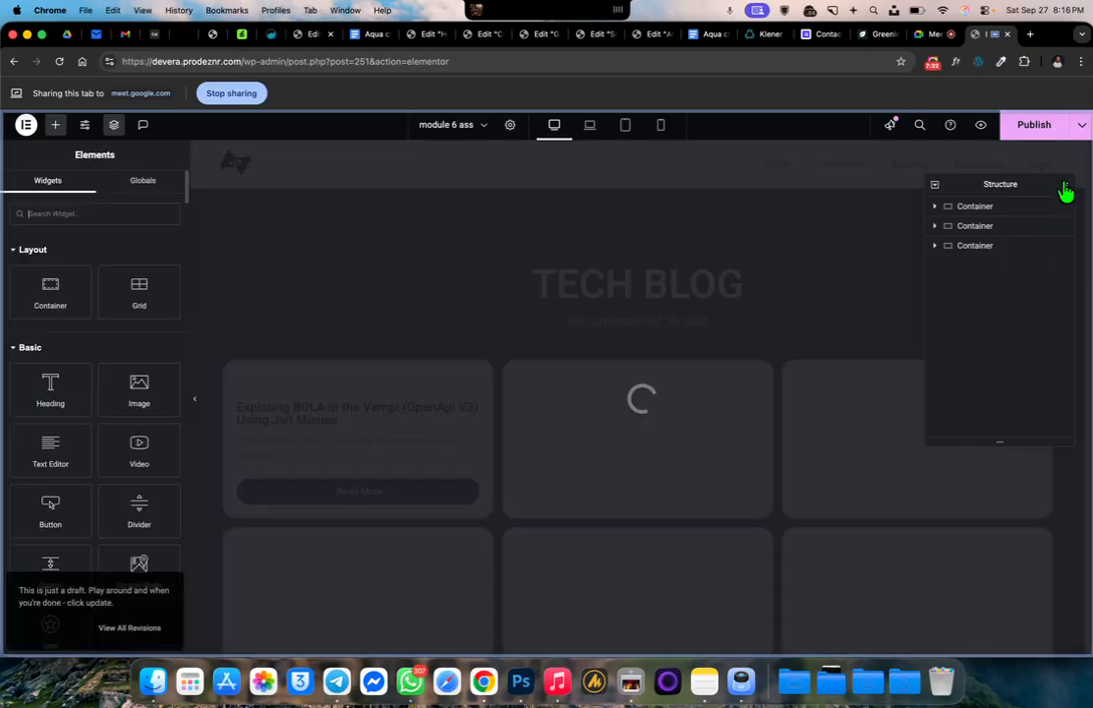
left_click(1064, 184)
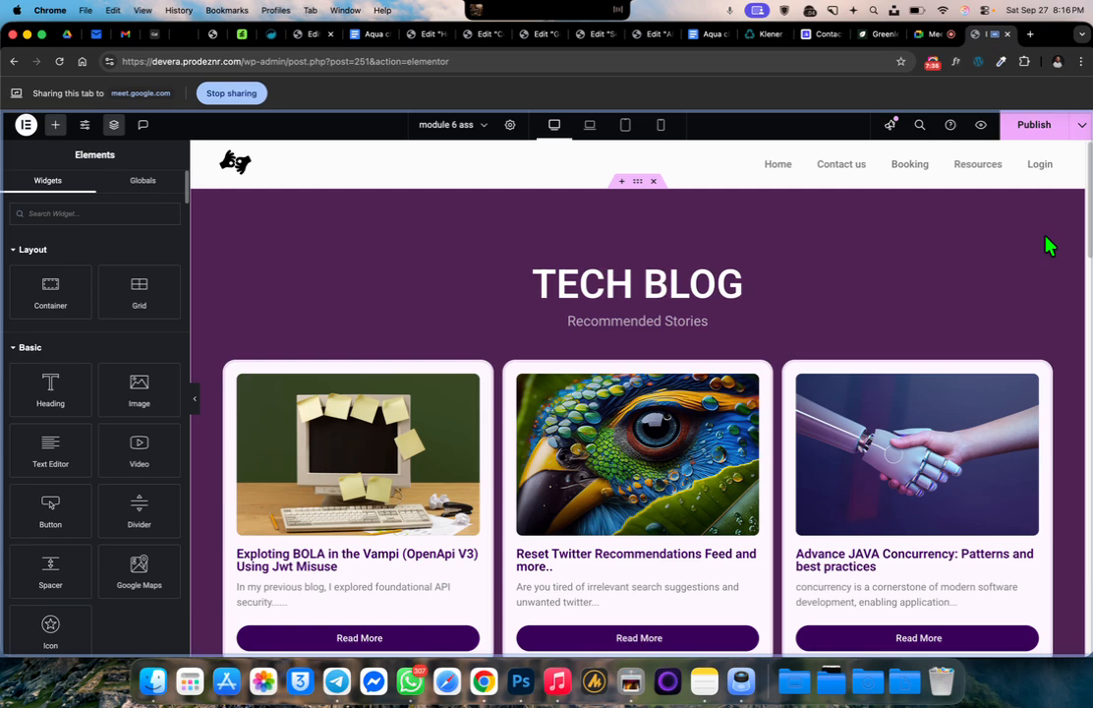
left_click(1035, 130)
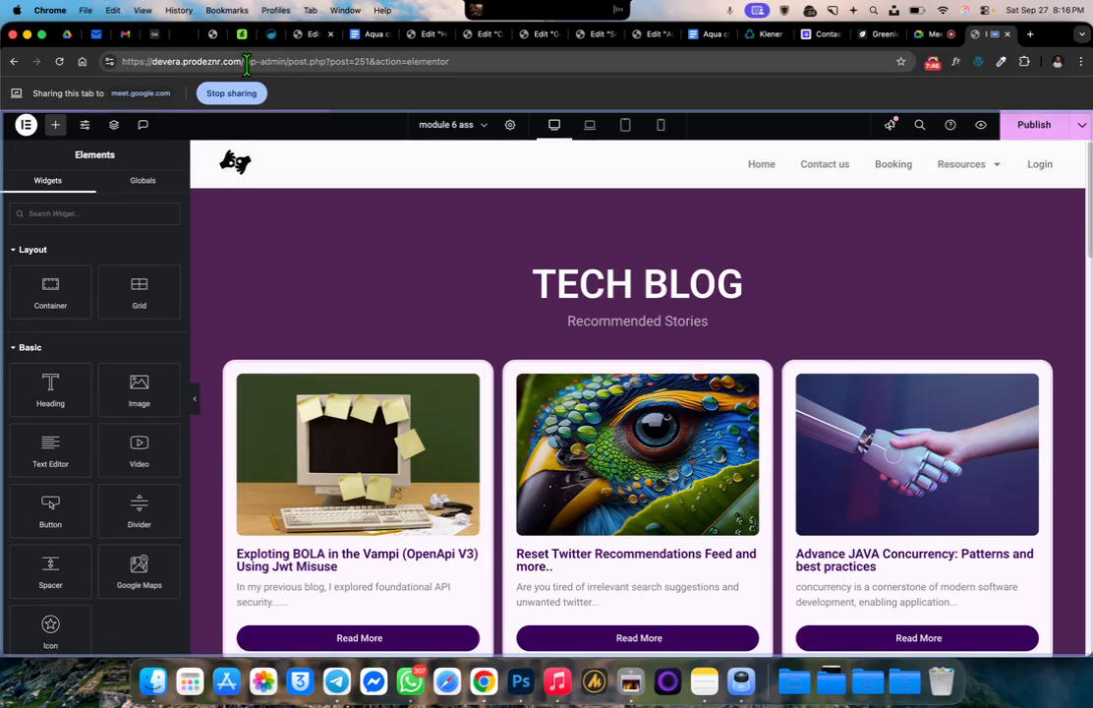
Check the header on the live pages "module 6 ass", "Module 5 Assignment" and "ASSIGNMENT PAGE"
left_click(14, 61)
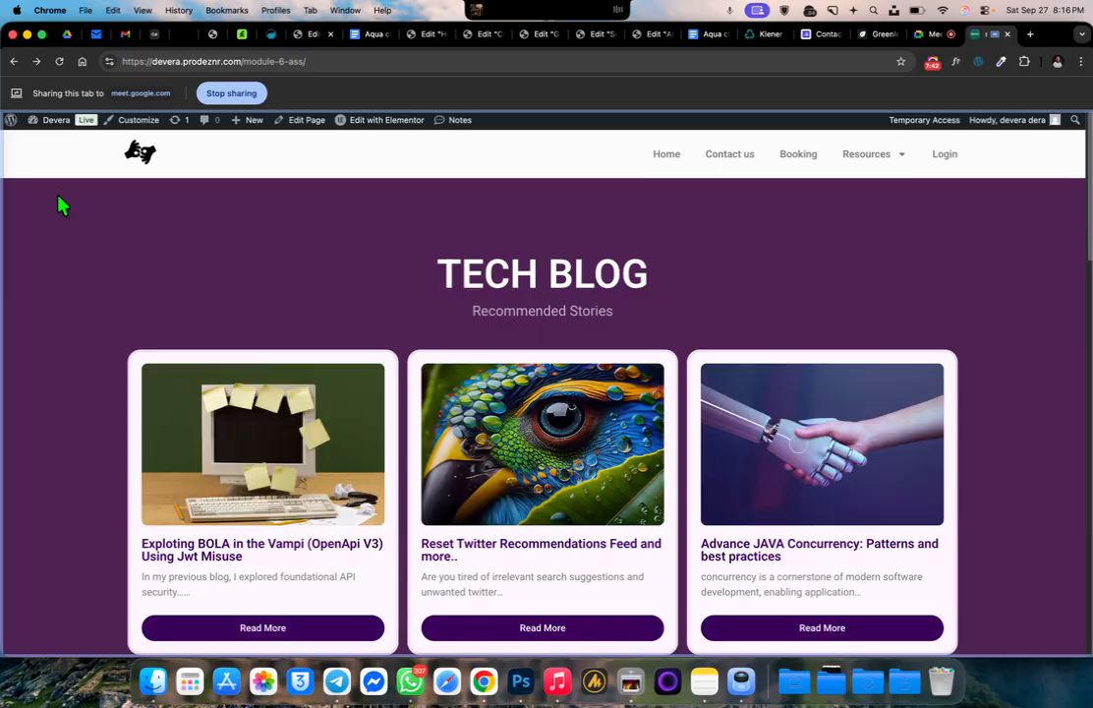
mouse_move(890, 160)
left_click(13, 62)
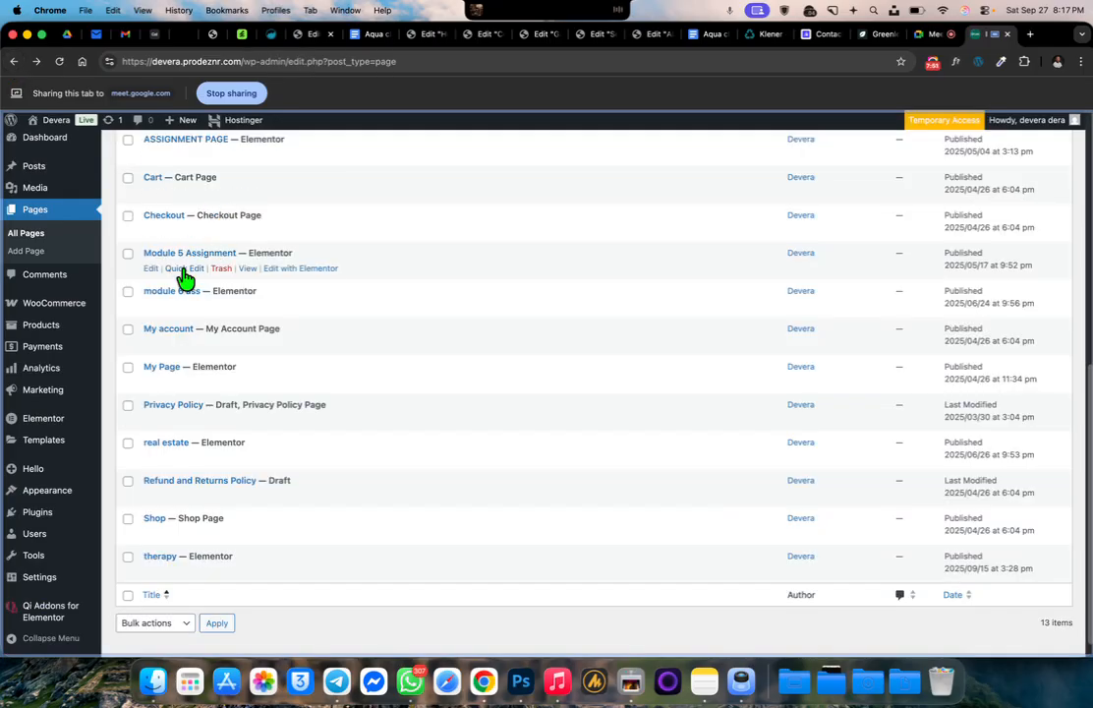
left_click(248, 268)
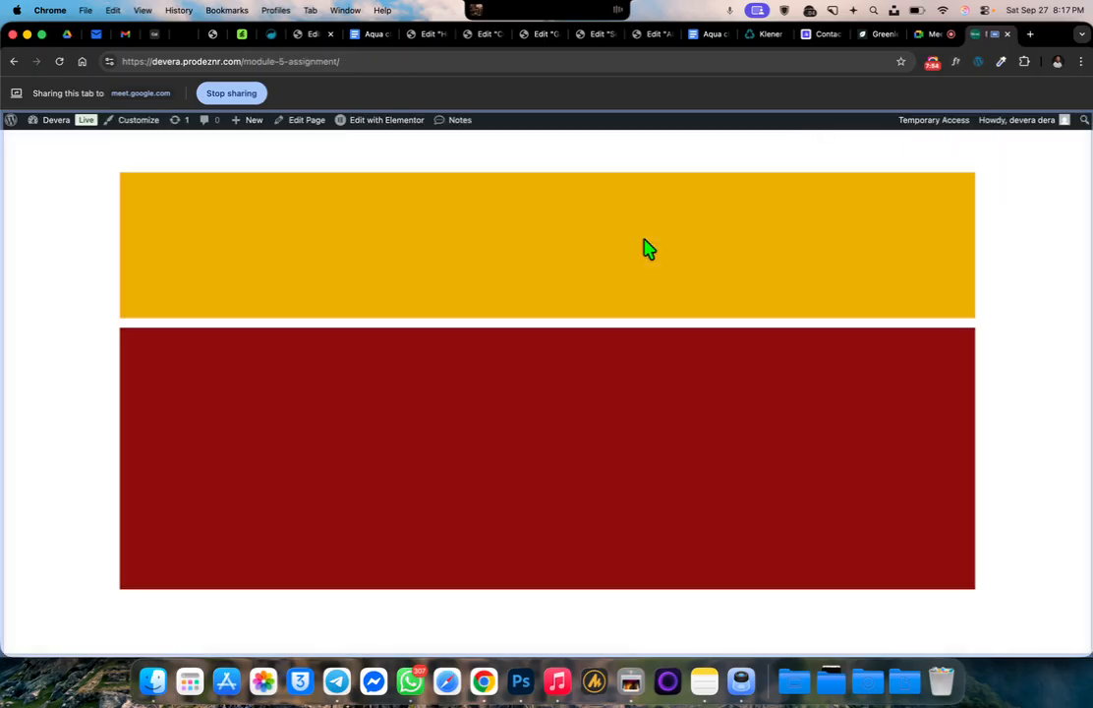
left_click(14, 61)
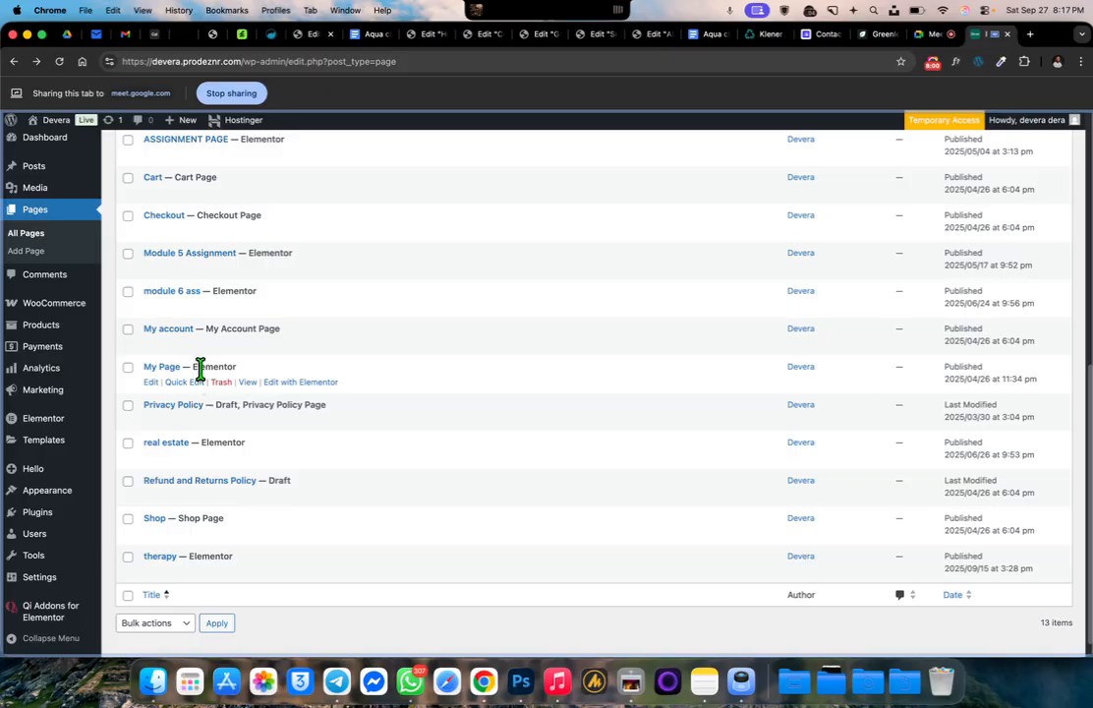
scroll(219, 260, "up", 5)
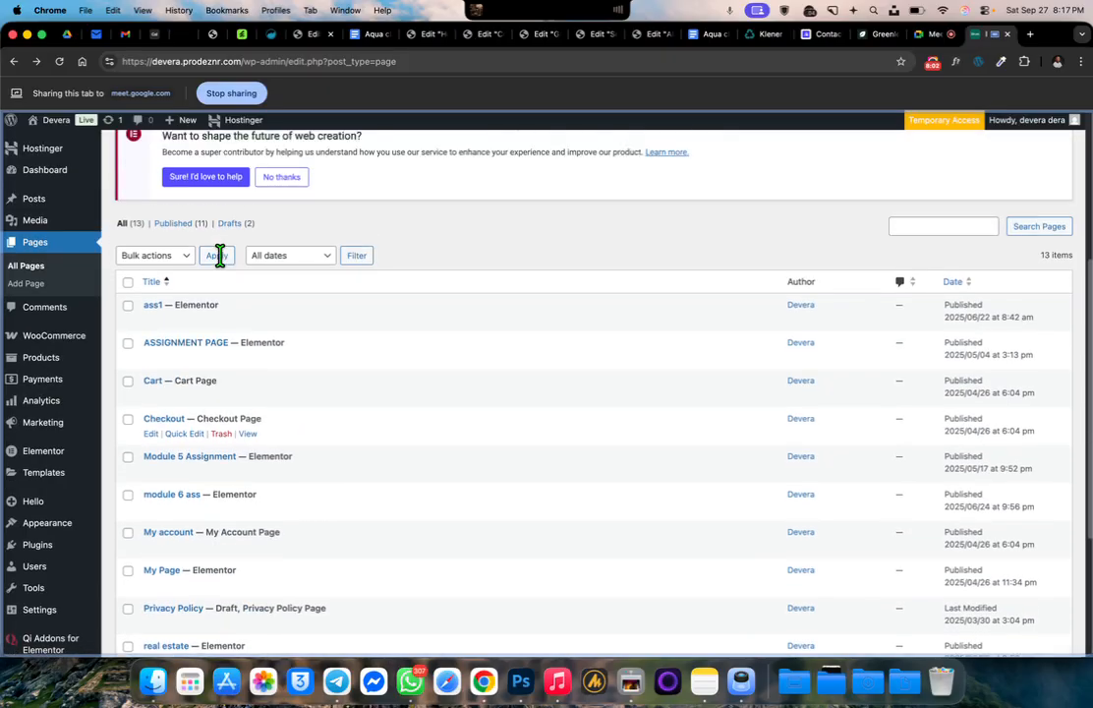
left_click(248, 389)
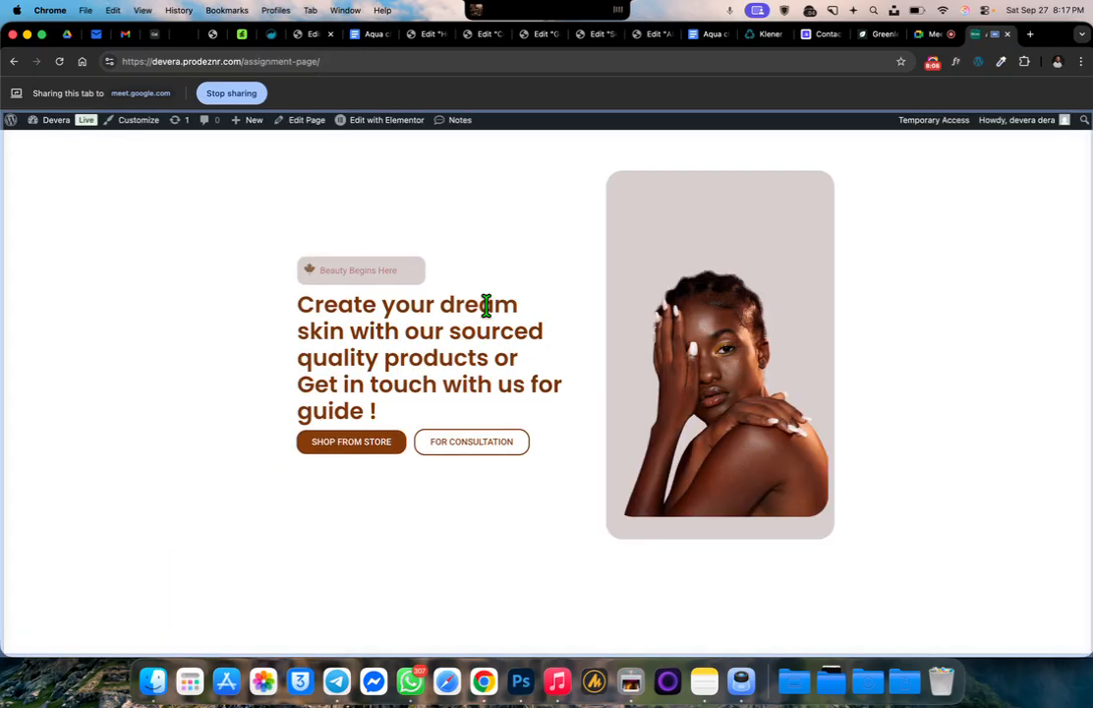
left_click(14, 61)
Open the Elementor Theme Builder from the WordPress pages list
mouse_move(84, 557)
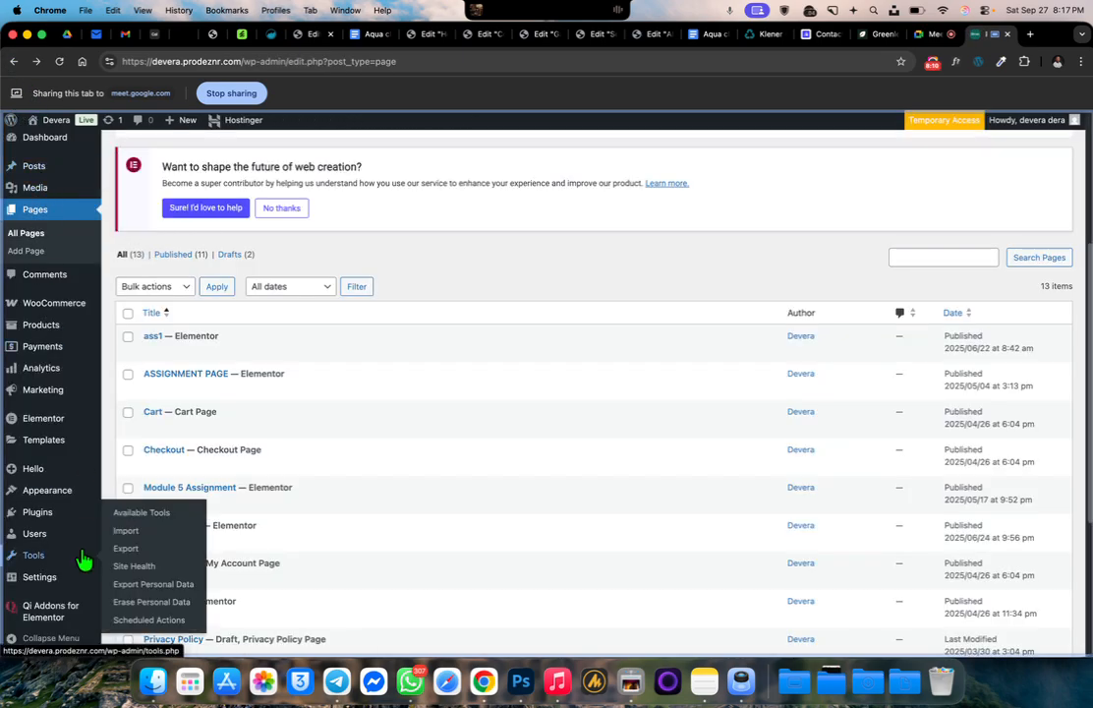
scroll(83, 558, "down", 2)
scroll(84, 559, "down", 3)
mouse_move(51, 419)
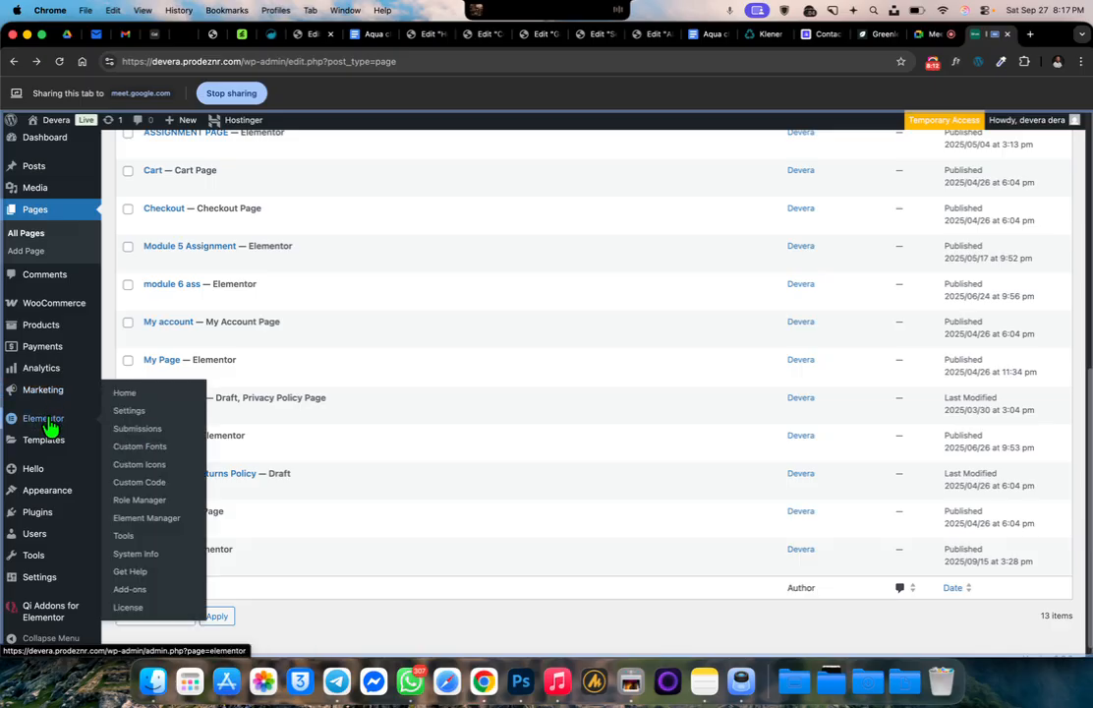
mouse_move(48, 443)
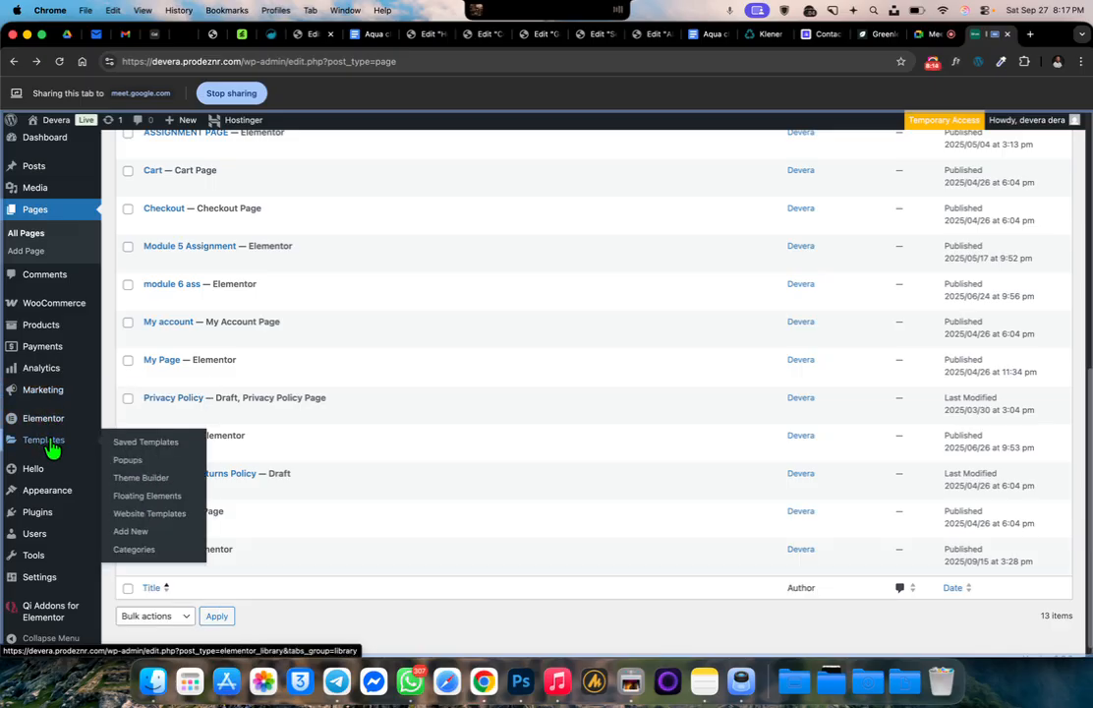
left_click(133, 481)
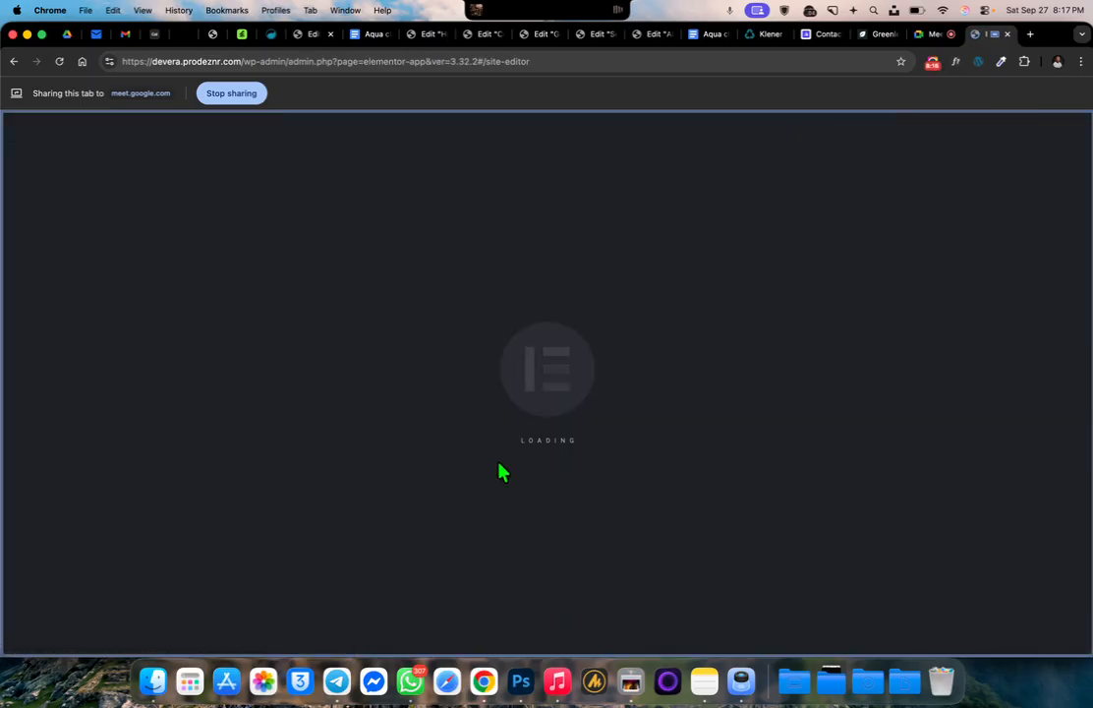
Replace both page-specific display conditions of "dera header" with a single Include Entire site condition and save
left_click(410, 313)
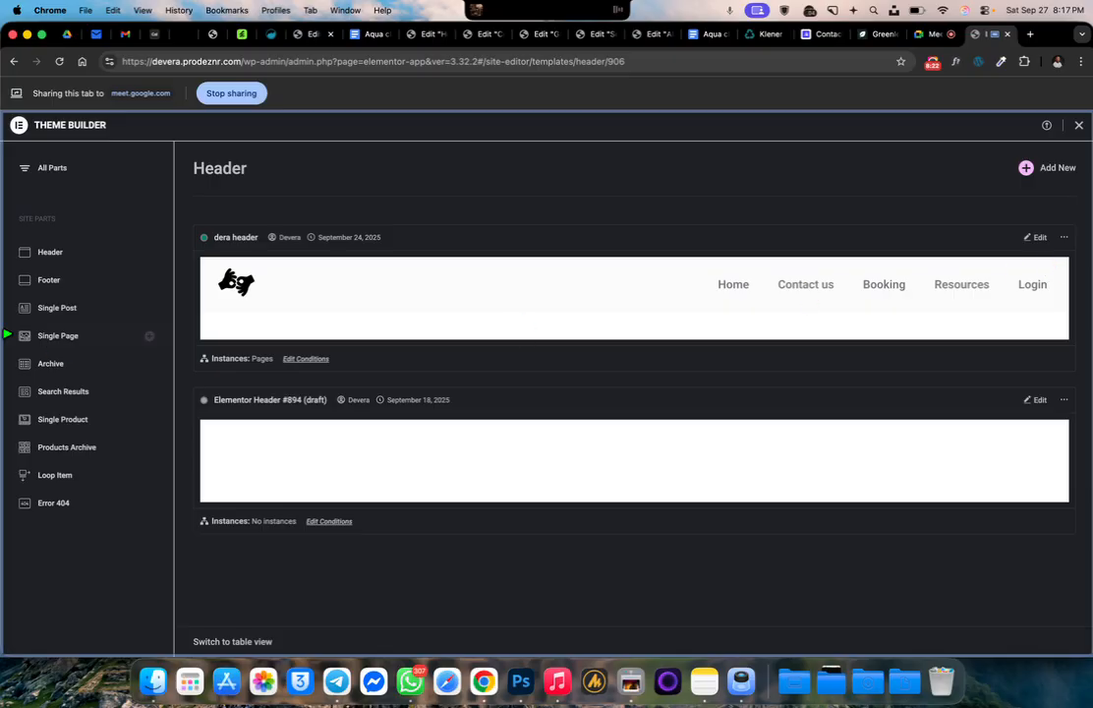
left_click(306, 360)
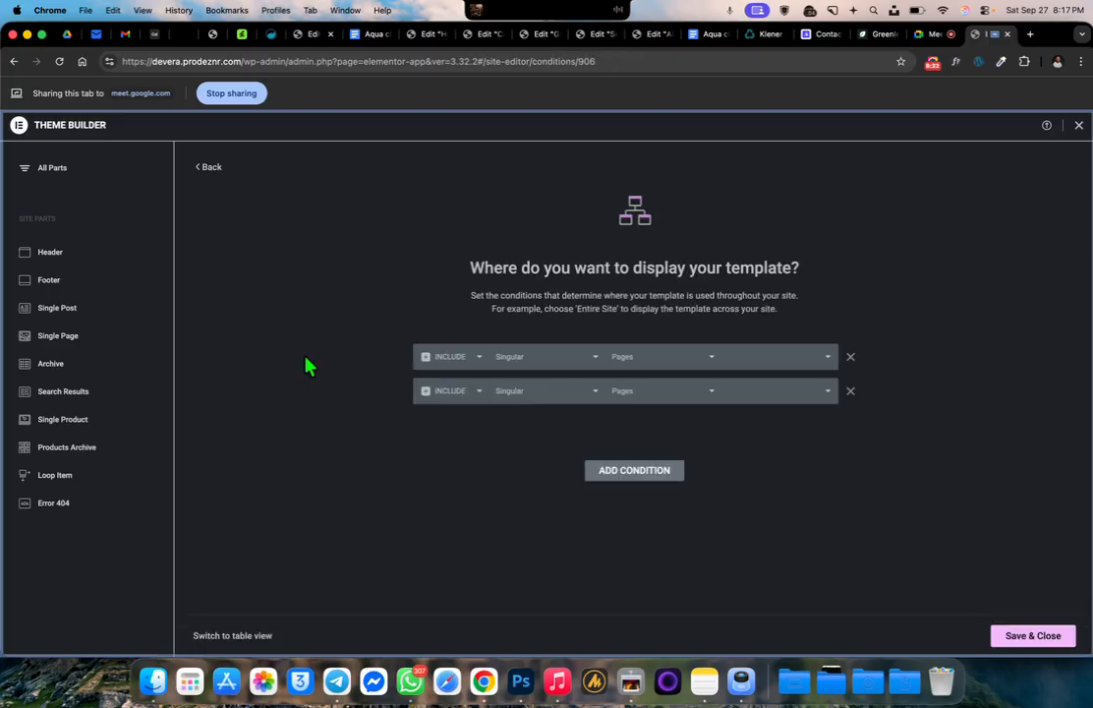
left_click(851, 391)
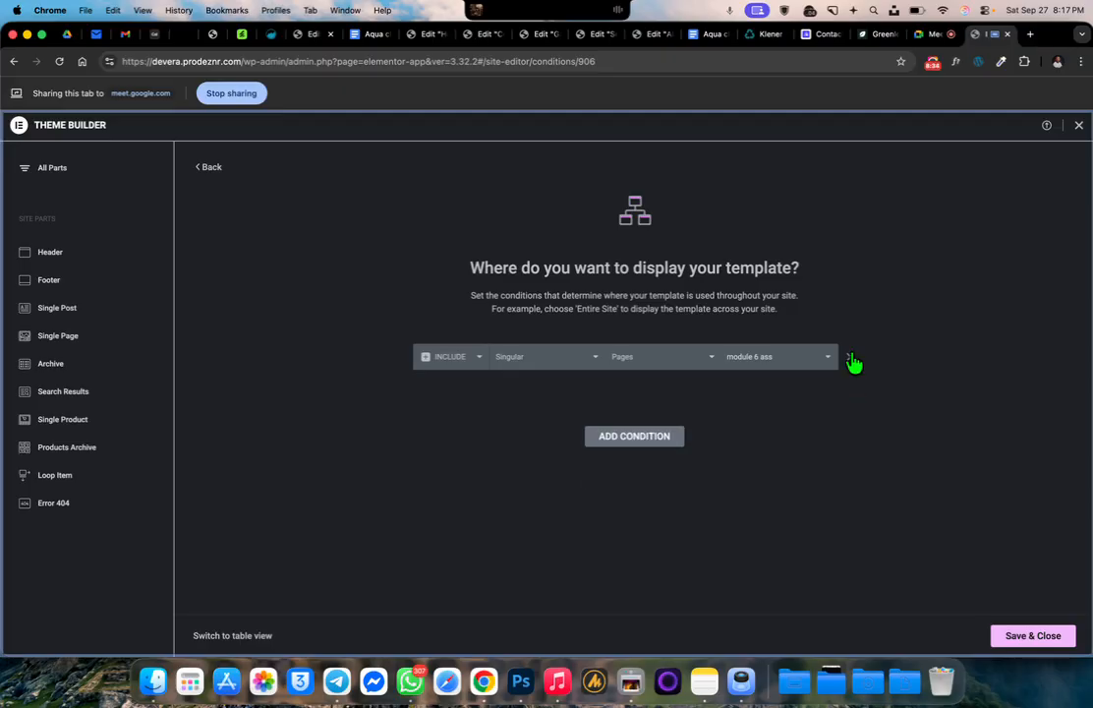
left_click(851, 357)
left_click(623, 386)
left_click(1033, 637)
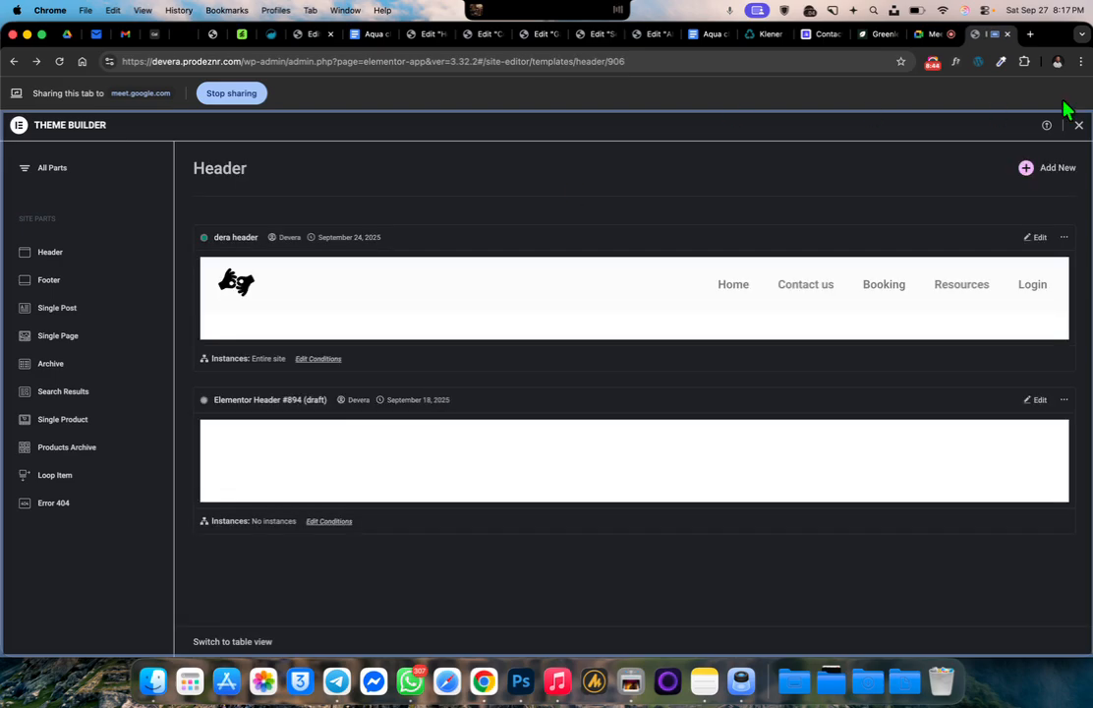
Close the Theme Builder, reopen it from the WordPress dashboard and return to the "dera header" template
left_click(1079, 125)
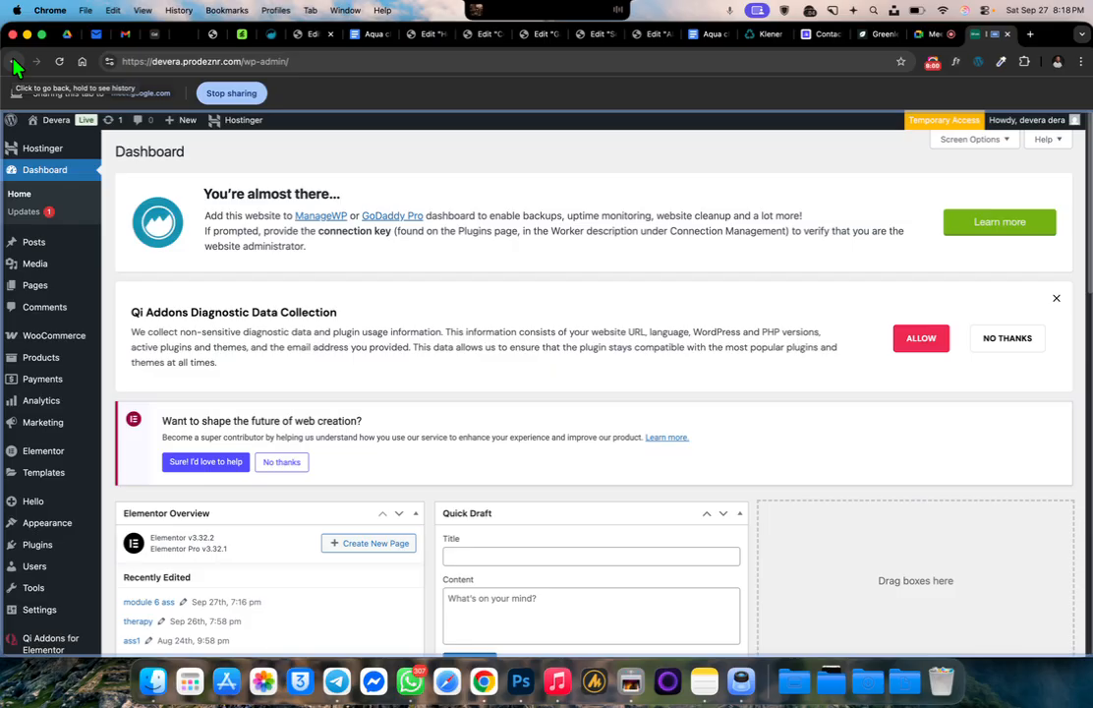
mouse_move(44, 481)
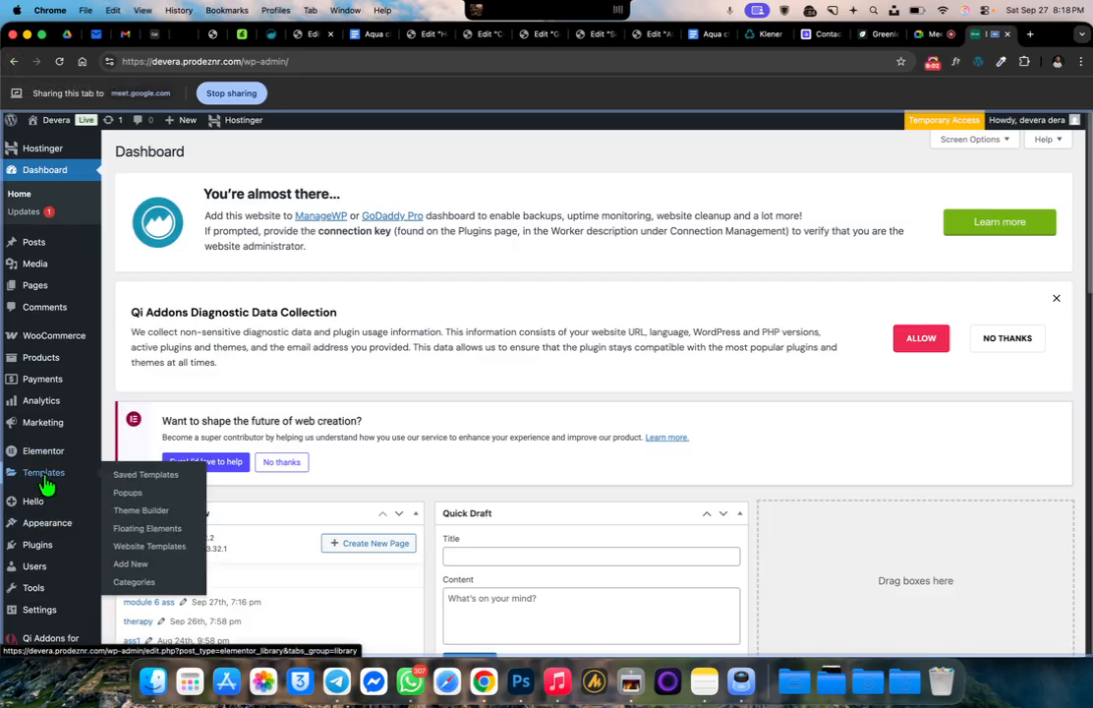
left_click(151, 519)
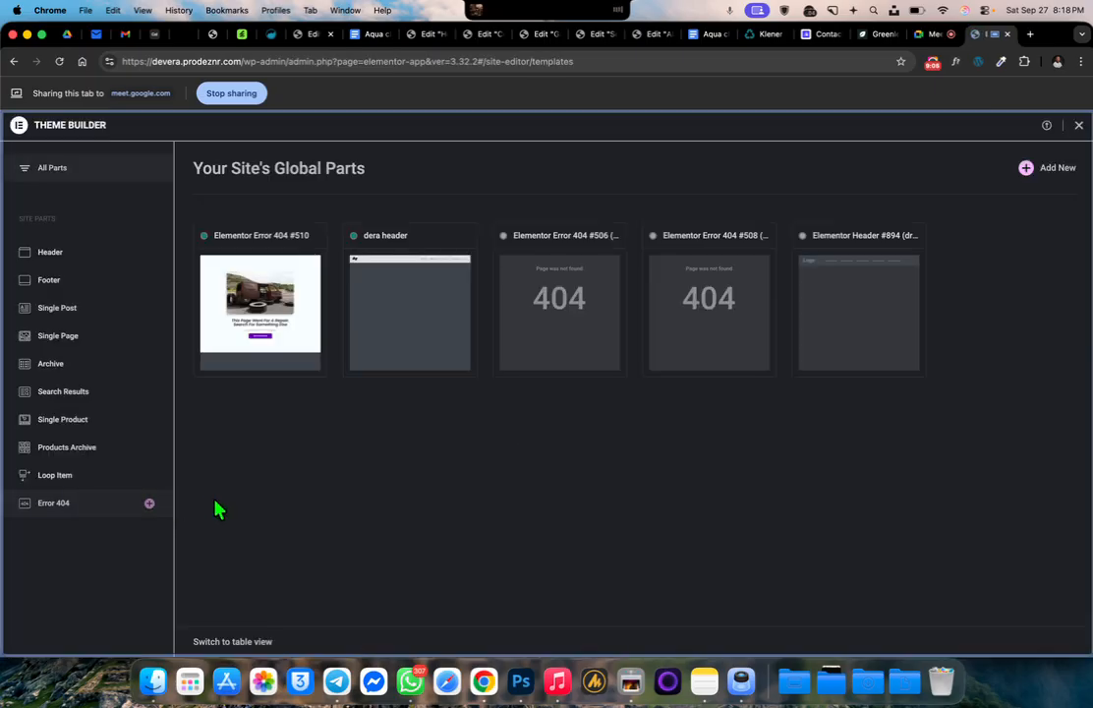
left_click(422, 293)
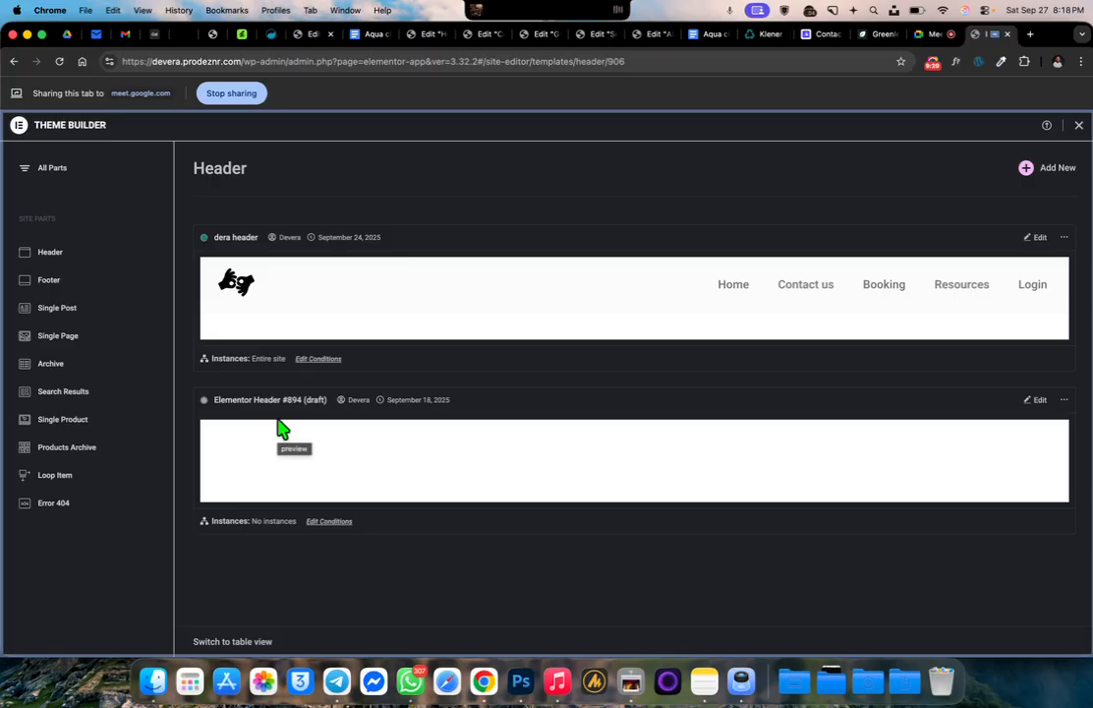
Give the draft "Elementor Header #894" an Include condition for Singular, Pages, "module 6 ass" and save it
left_click(320, 522)
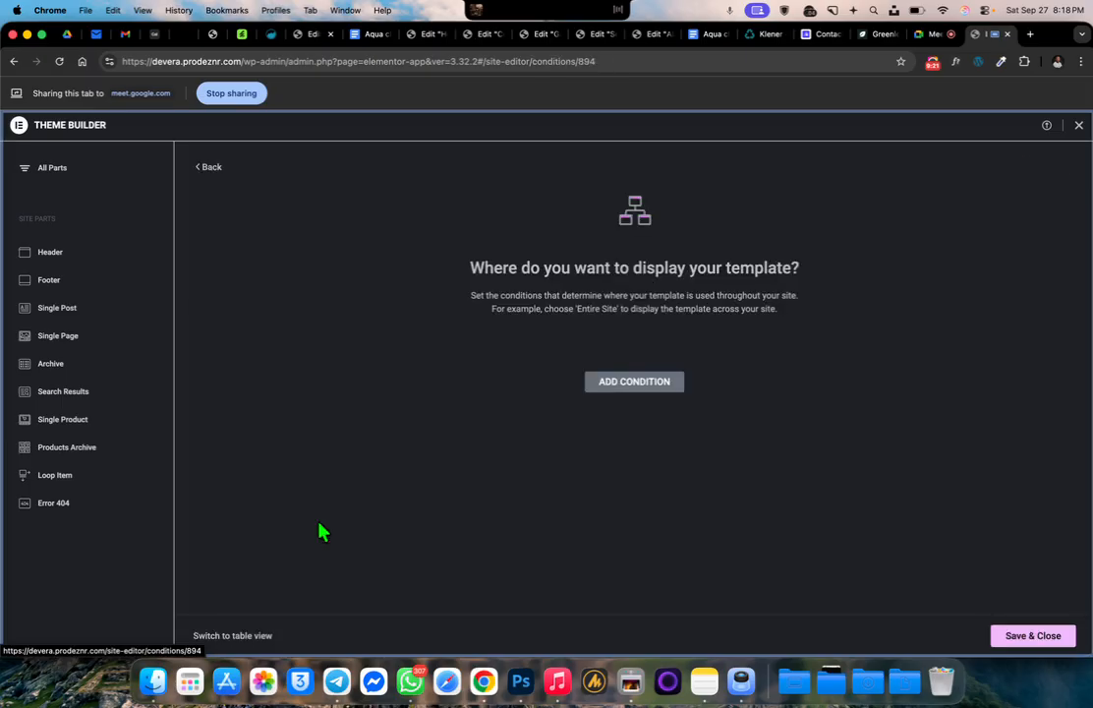
left_click(630, 382)
left_click(547, 358)
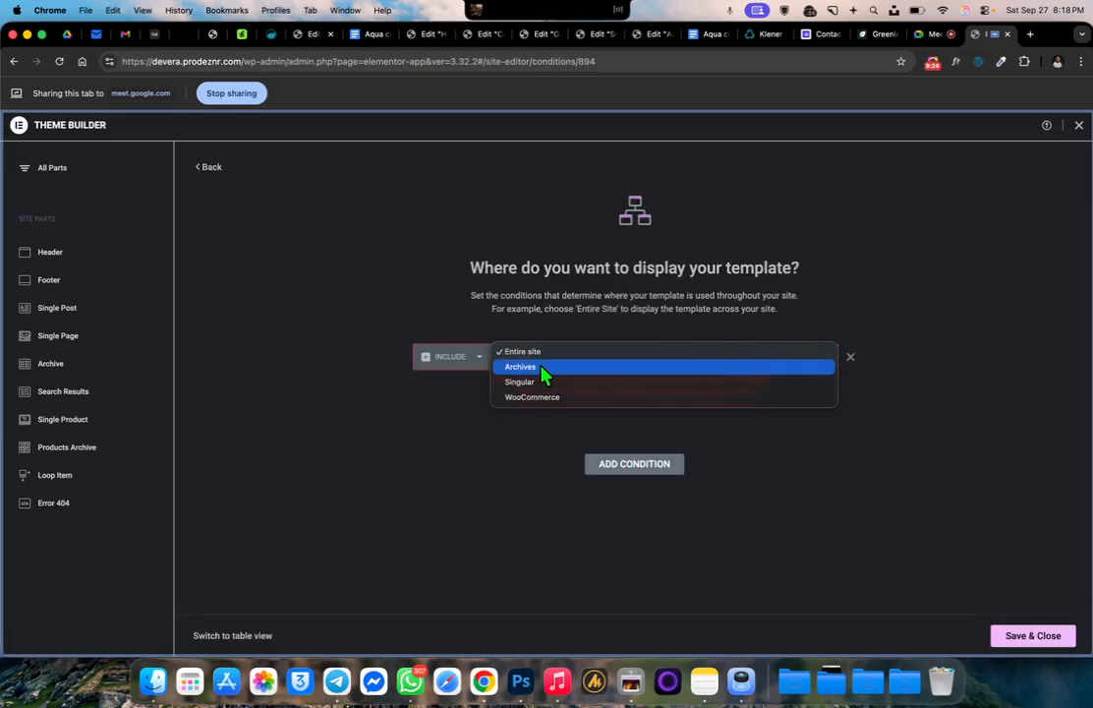
left_click(543, 382)
left_click(708, 369)
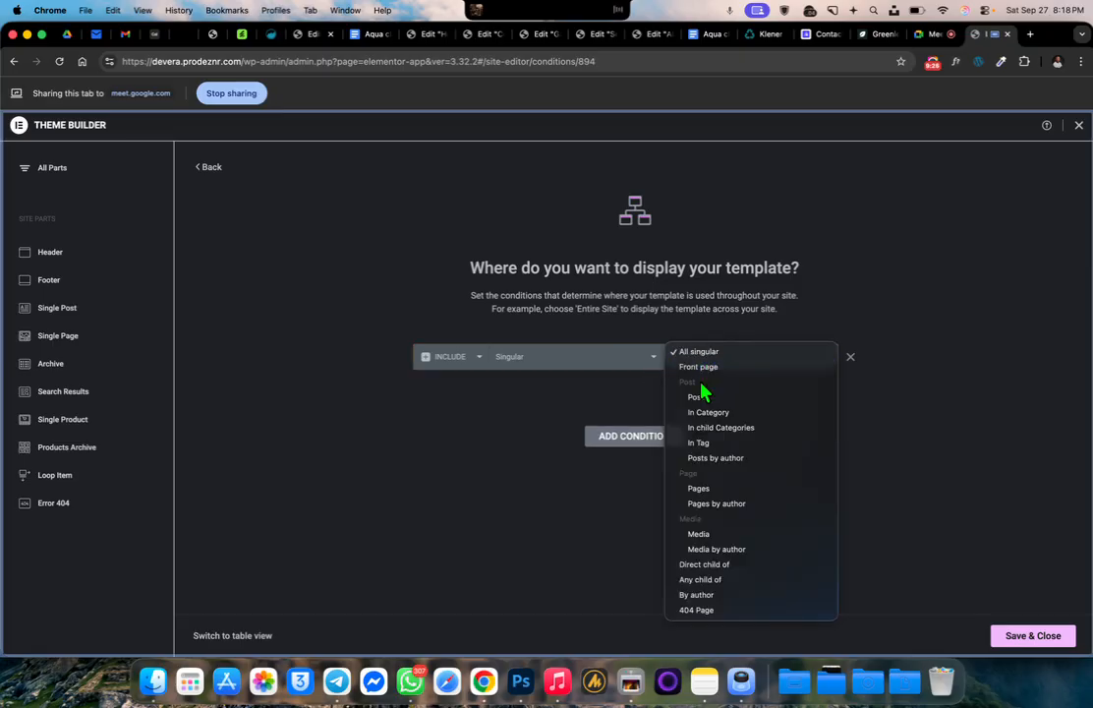
left_click(713, 489)
left_click(773, 358)
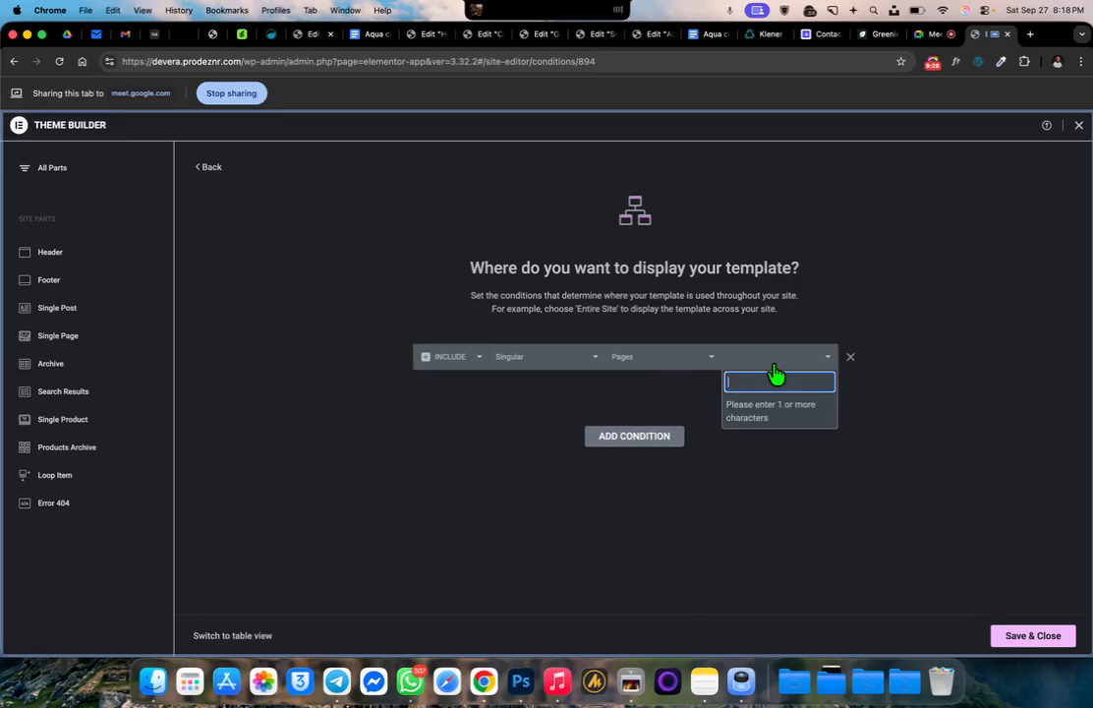
type("mo")
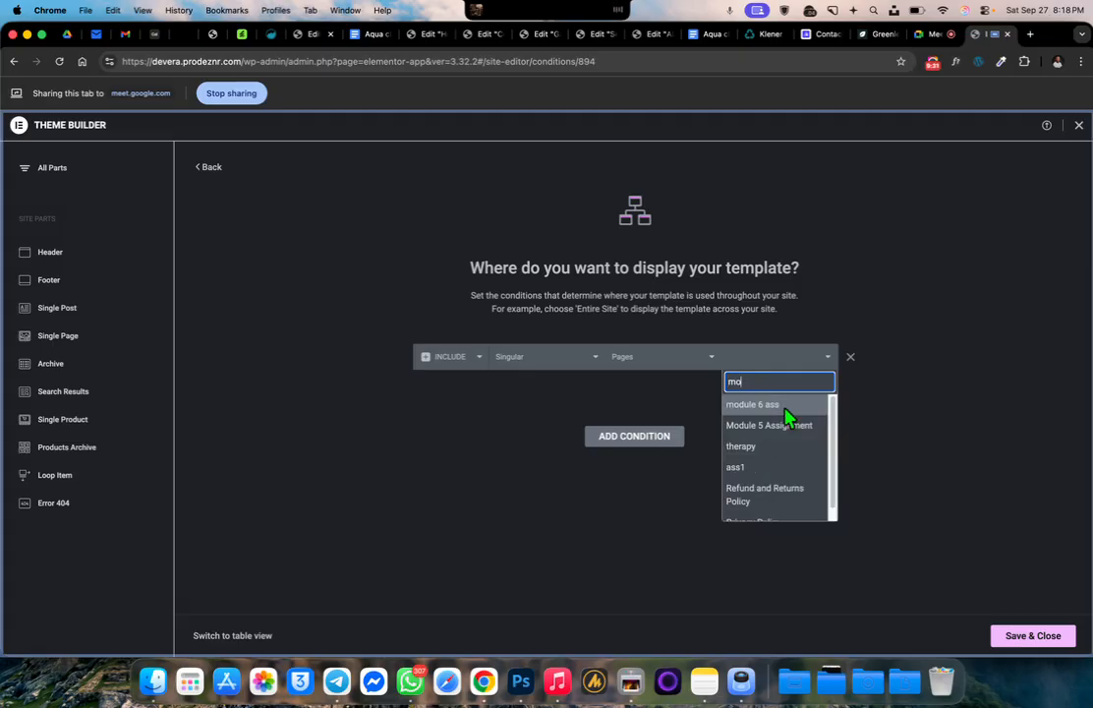
left_click(776, 424)
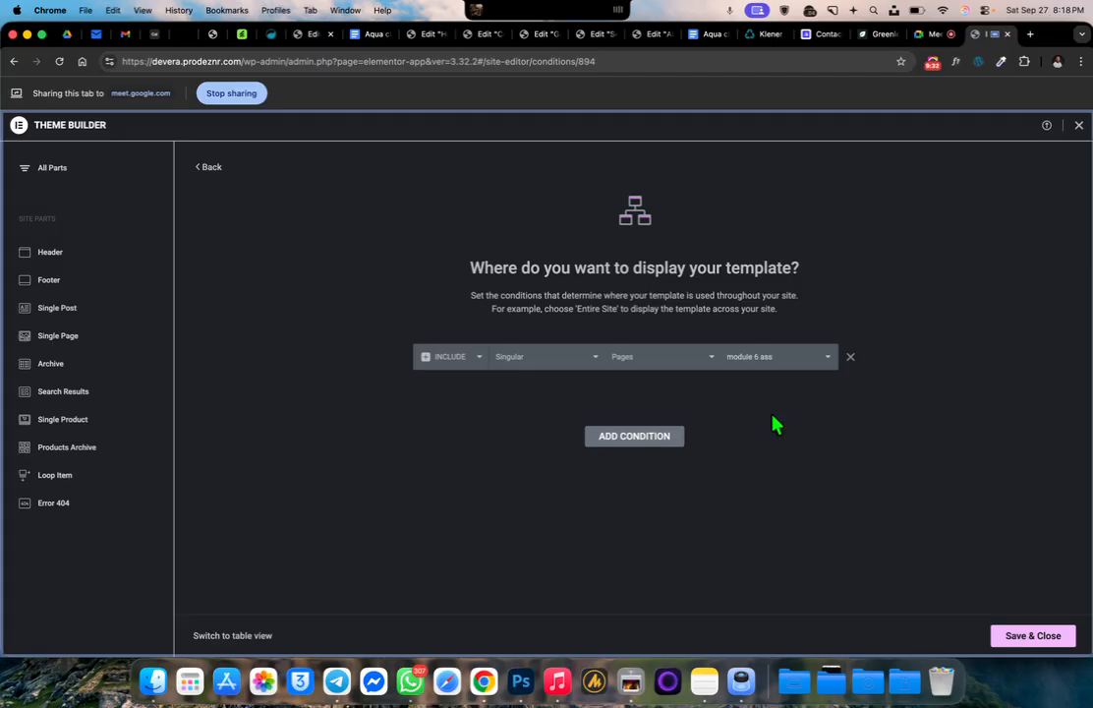
left_click(1052, 639)
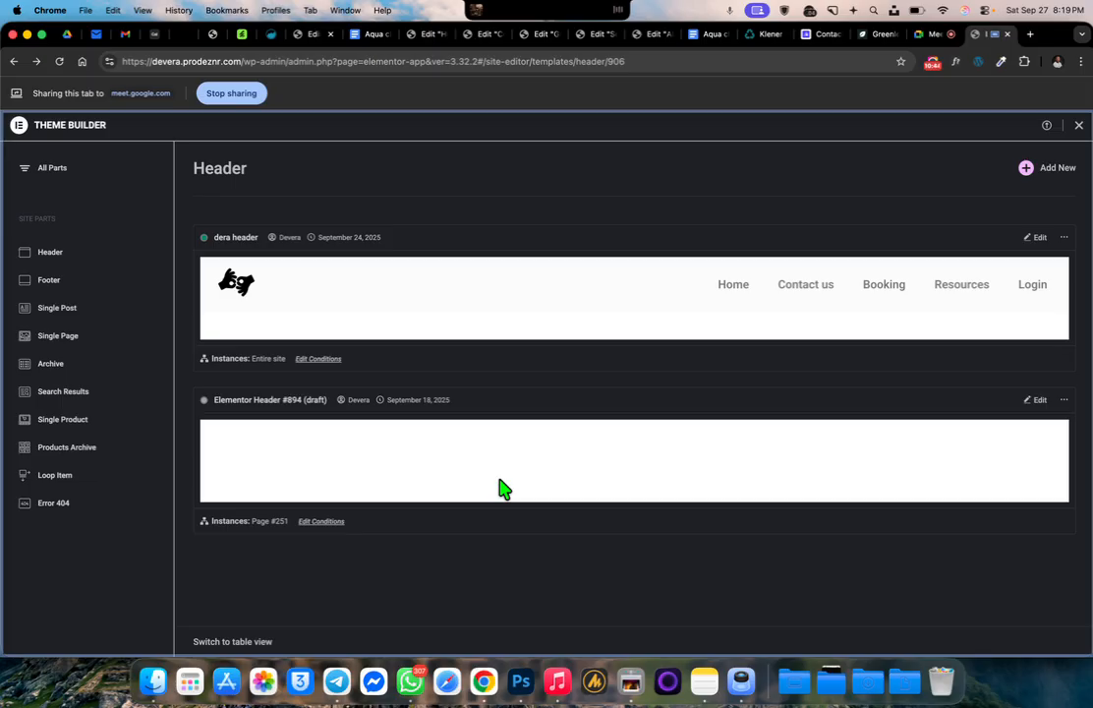
left_click(321, 362)
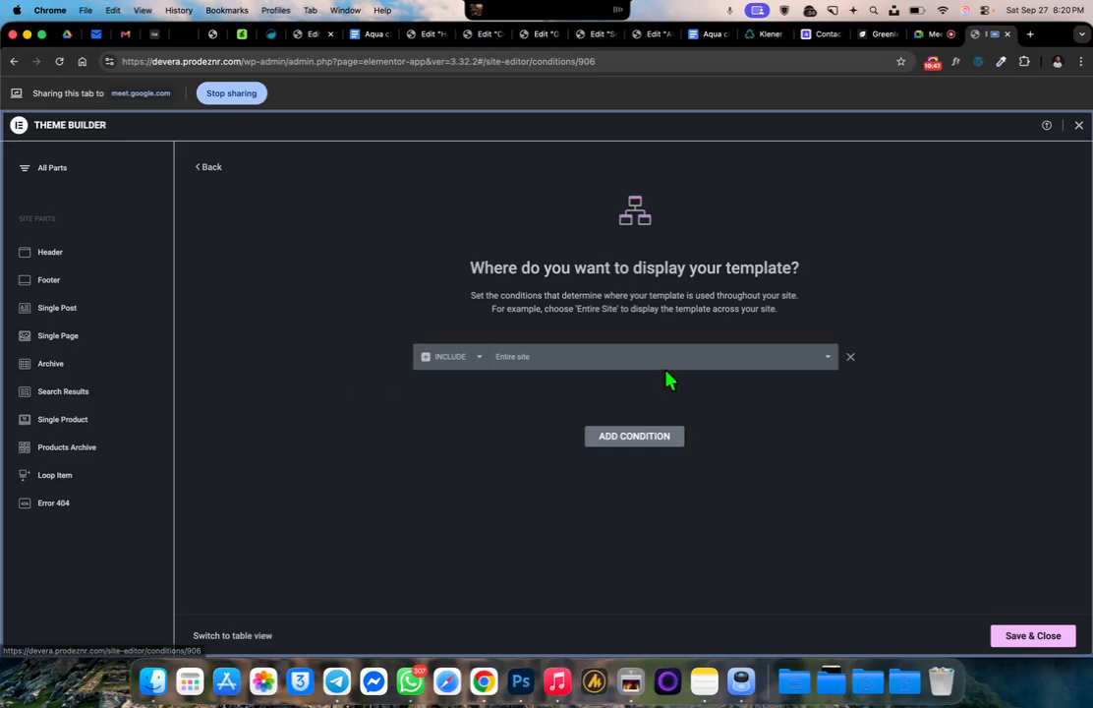
left_click(648, 438)
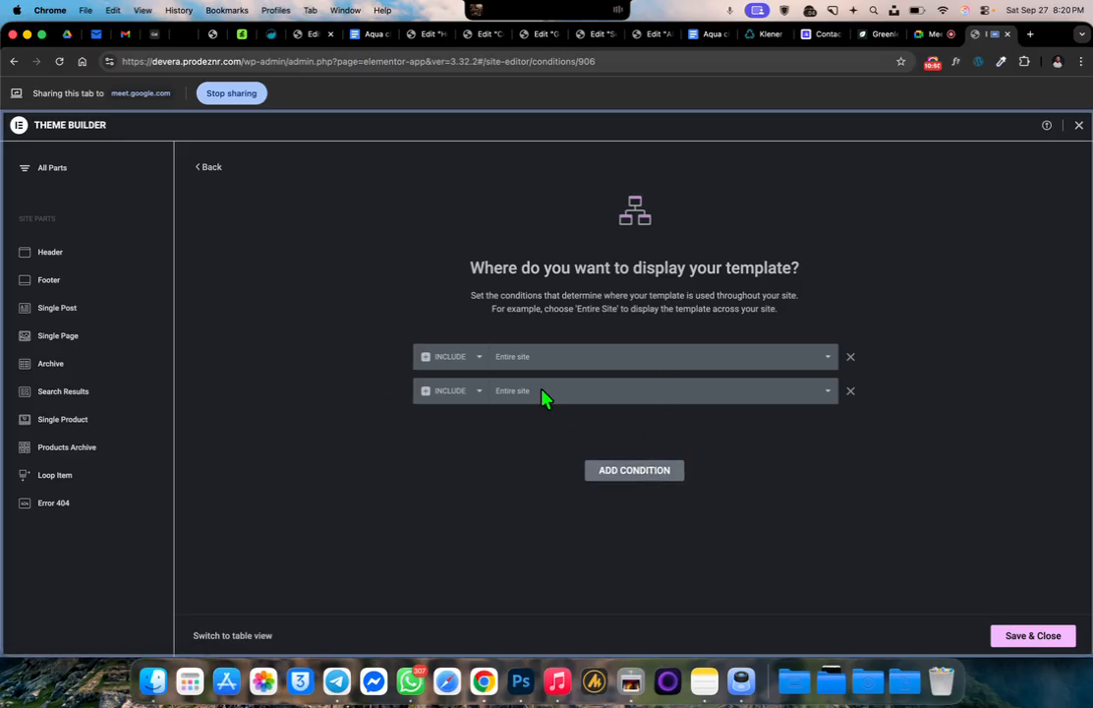
left_click(201, 169)
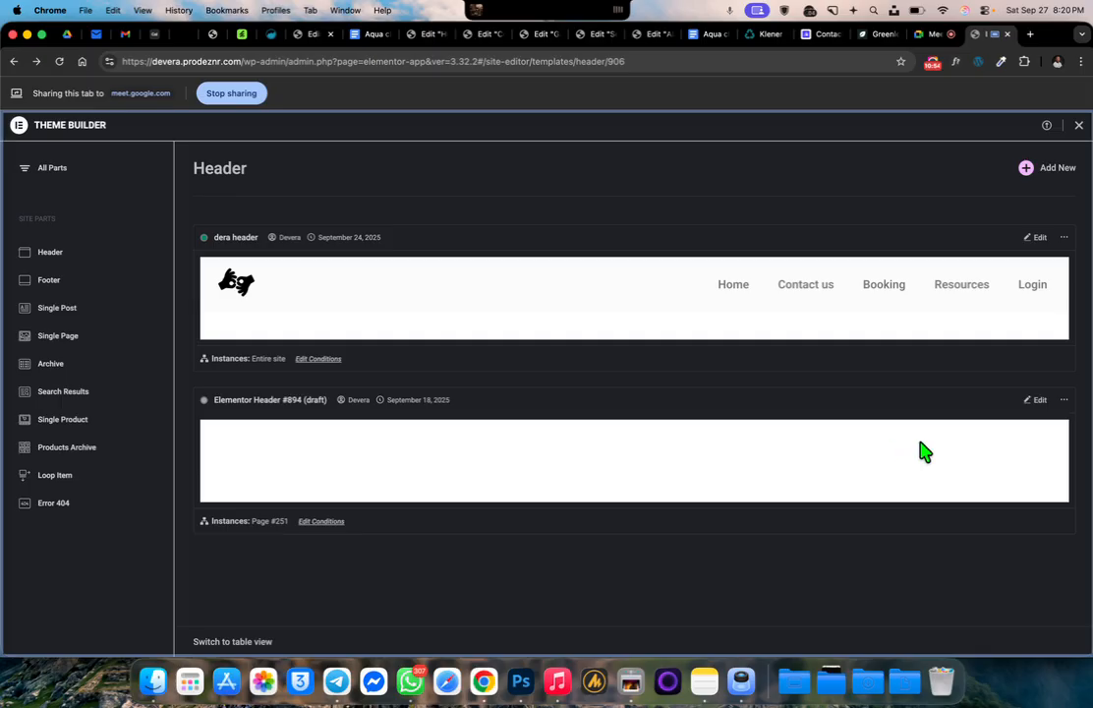
Move the draft "Elementor Header #894" template to the trash
left_click(1064, 400)
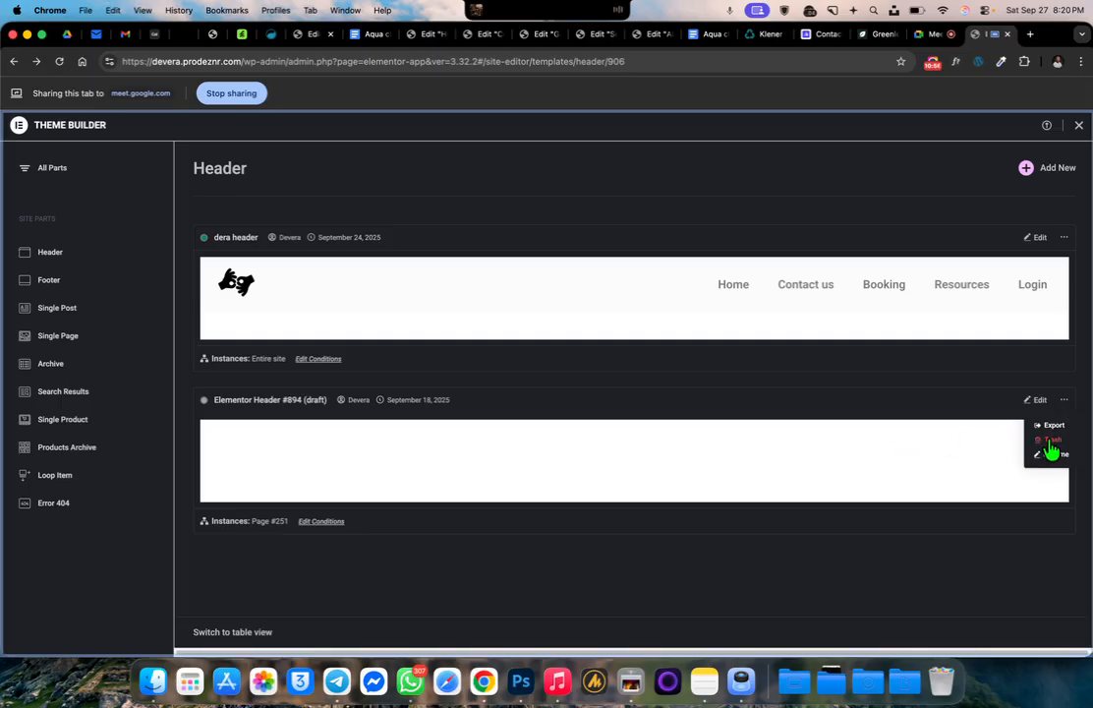
left_click(1050, 441)
left_click(607, 423)
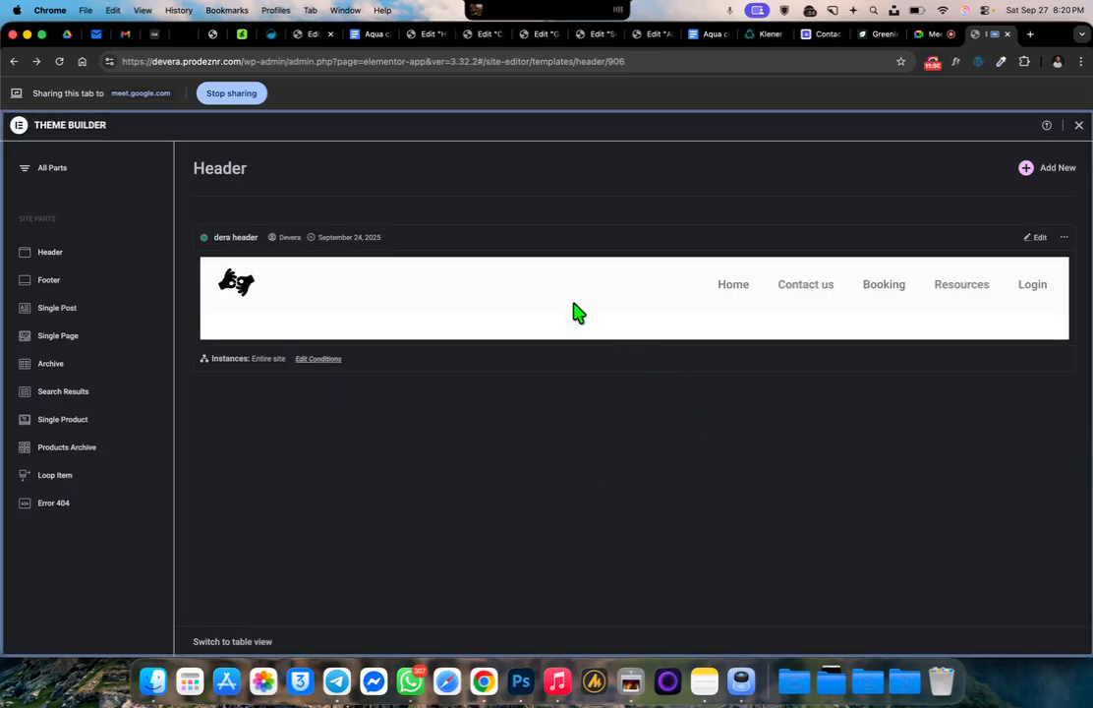
Add an Exclude condition for Singular, Pages, "module 6 ass" to "dera header" and save the conditions
left_click(319, 360)
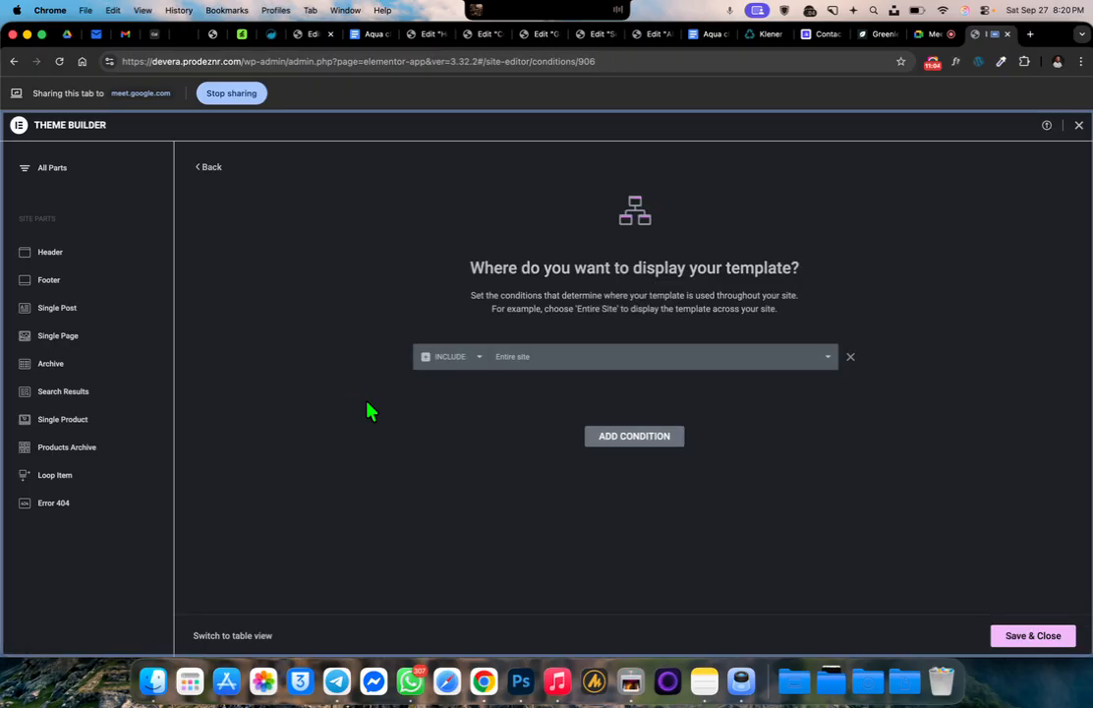
left_click(600, 439)
left_click(468, 393)
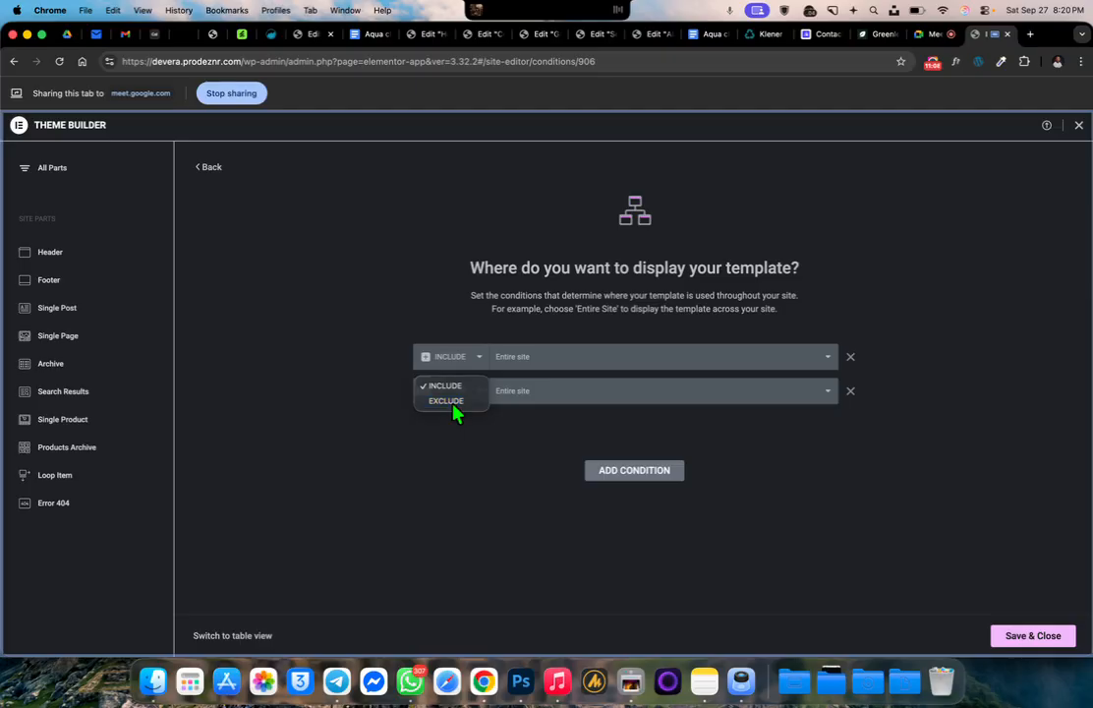
left_click(447, 401)
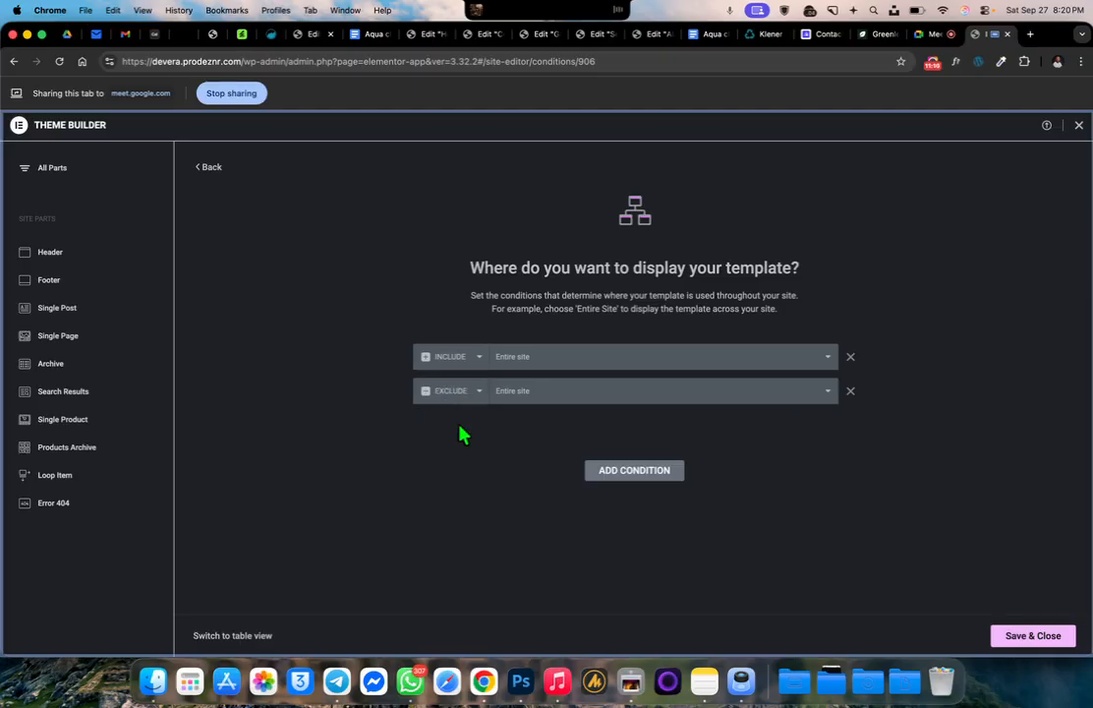
left_click(529, 396)
left_click(528, 417)
left_click(700, 401)
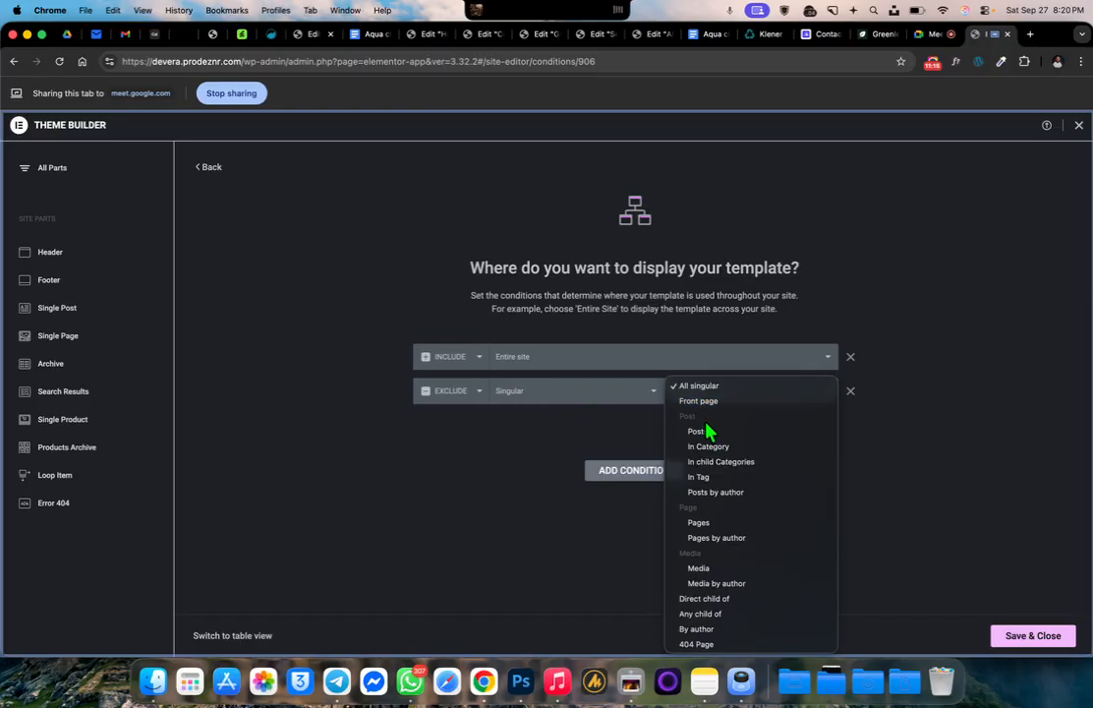
left_click(713, 523)
left_click(771, 398)
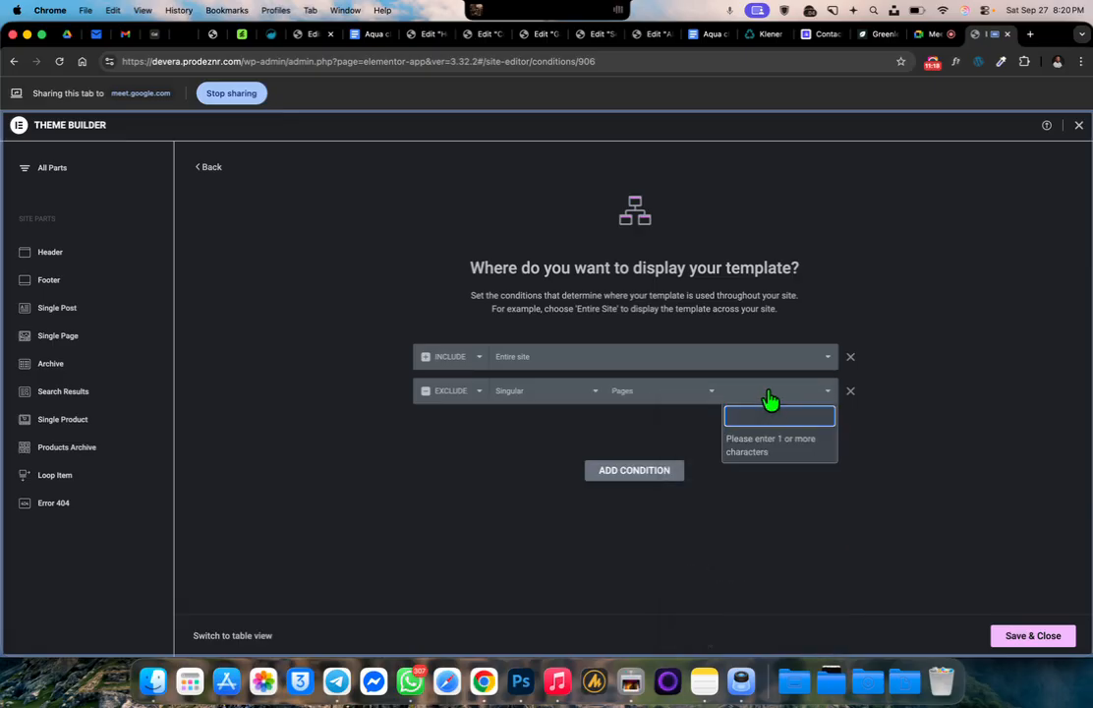
type("mod")
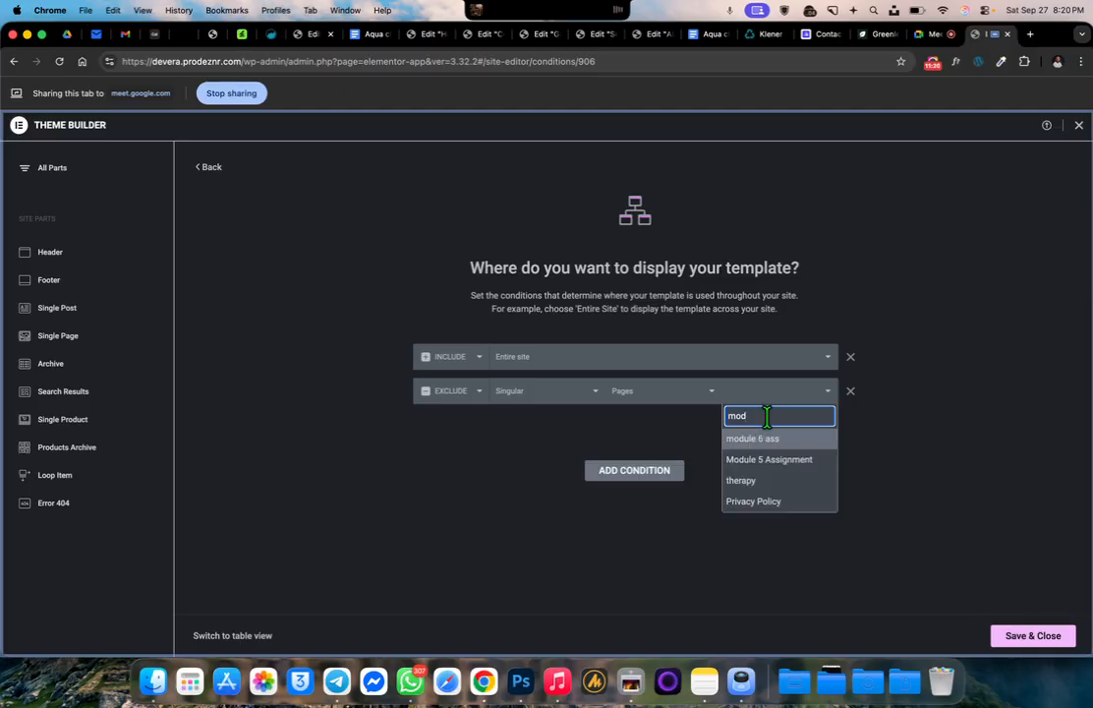
left_click(766, 440)
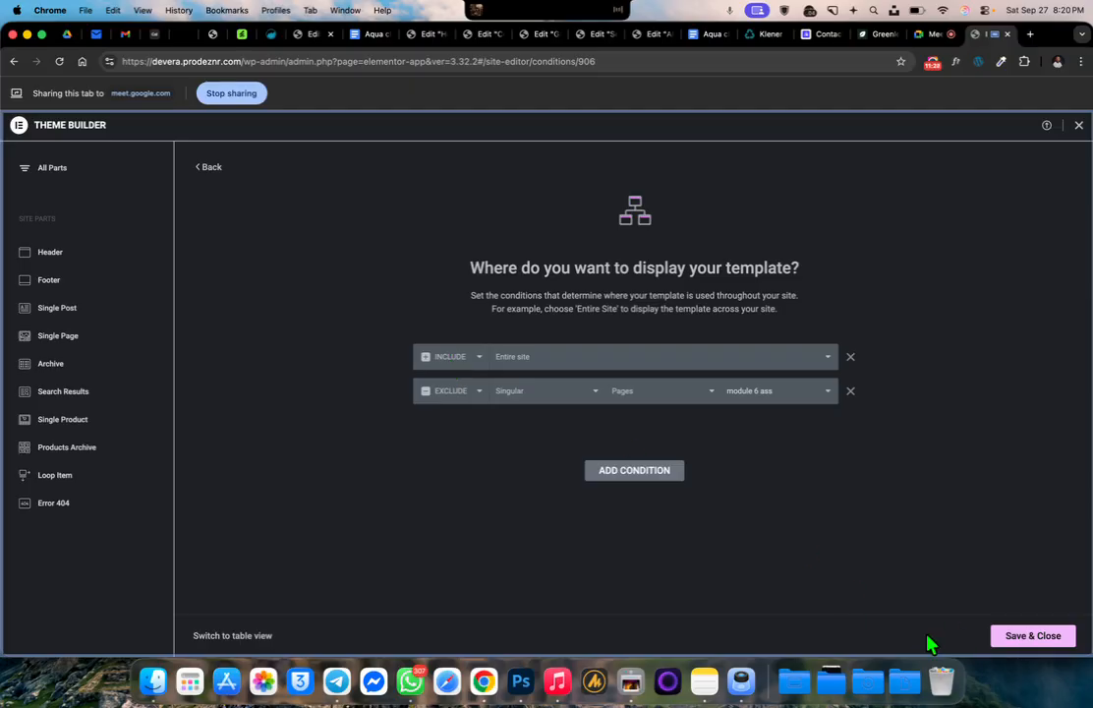
left_click(1014, 635)
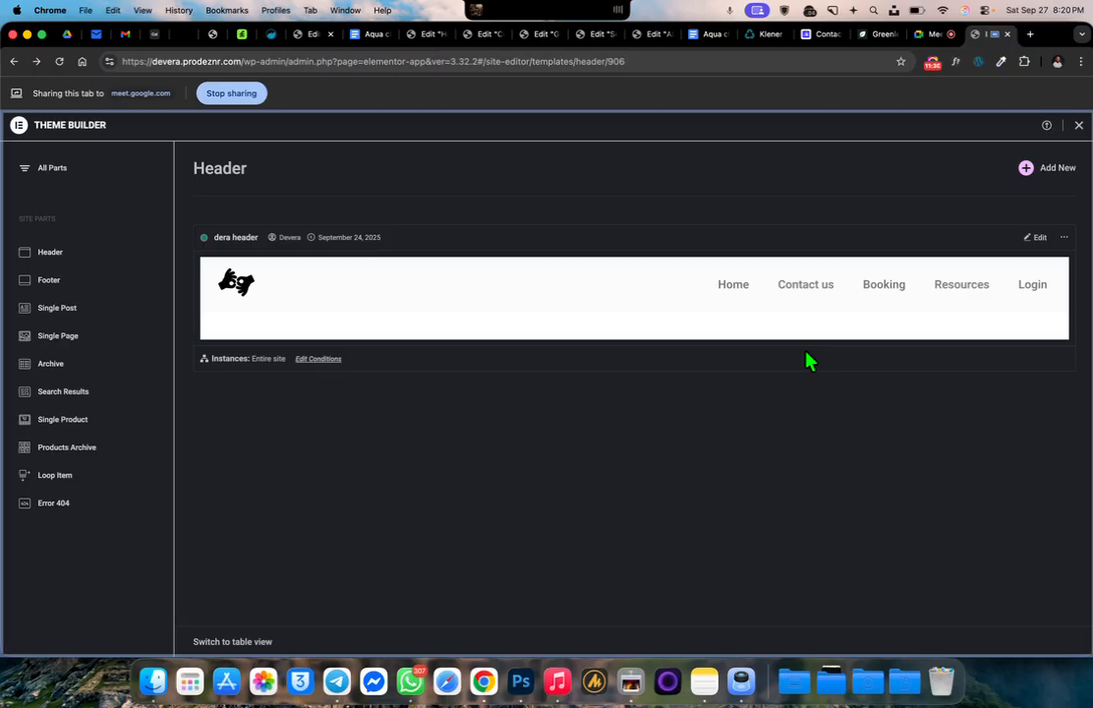
Change the excluded page in the "dera header" display conditions to "Module 5 Assignment"
left_click(312, 360)
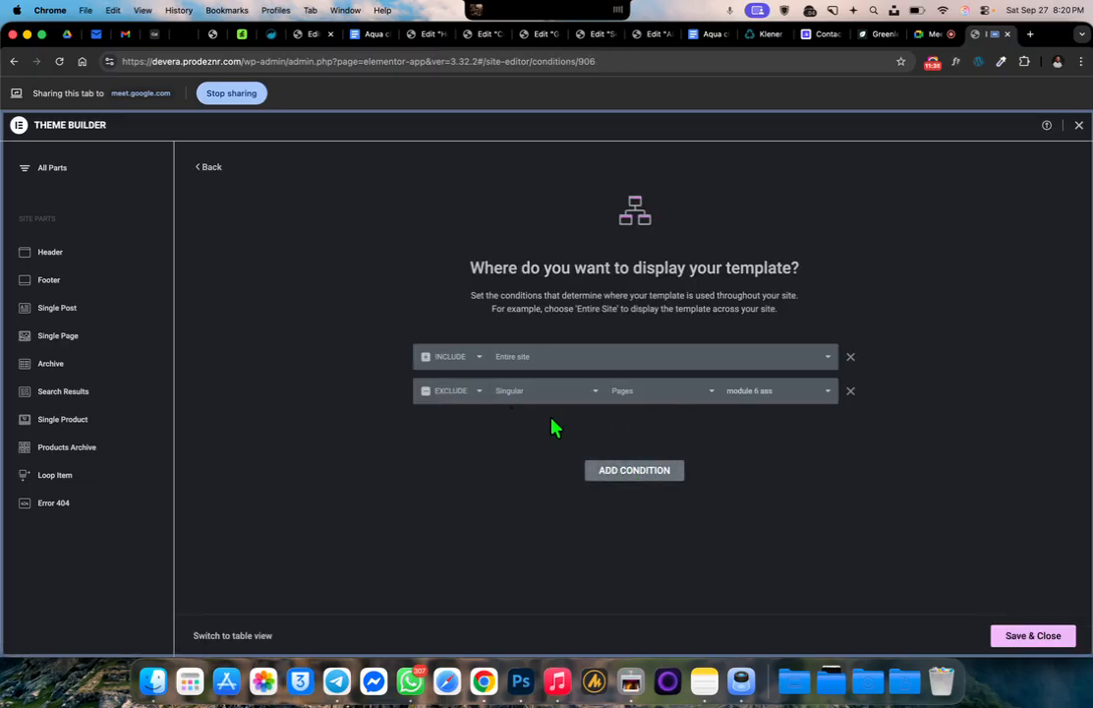
left_click(780, 399)
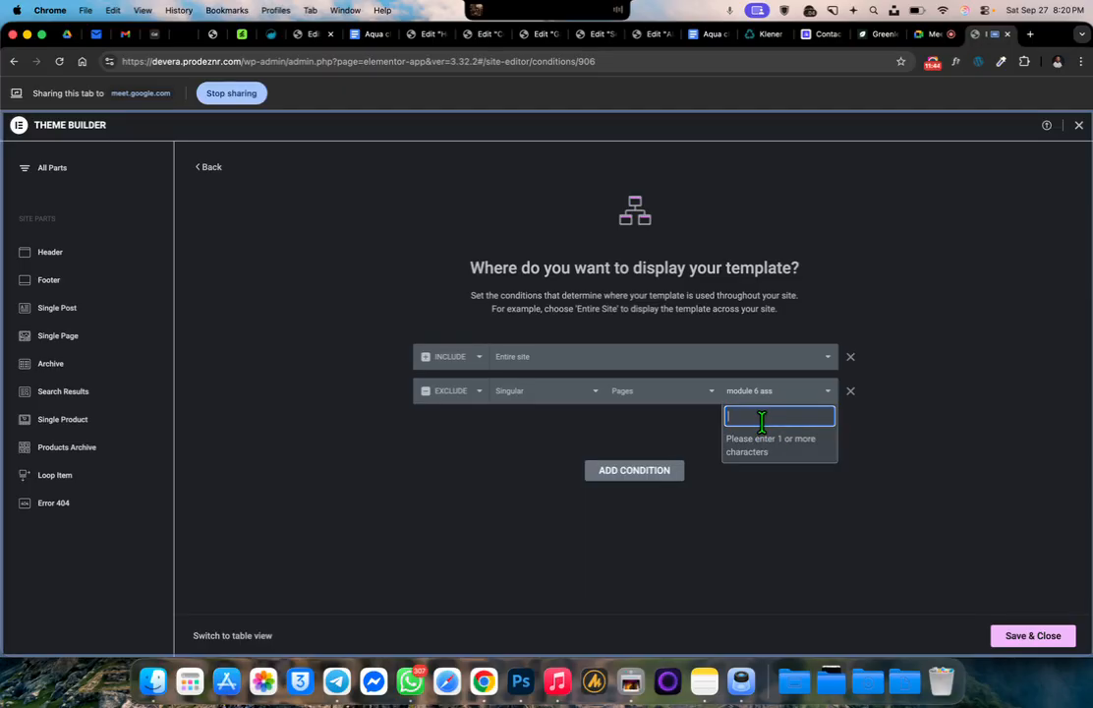
type("mod")
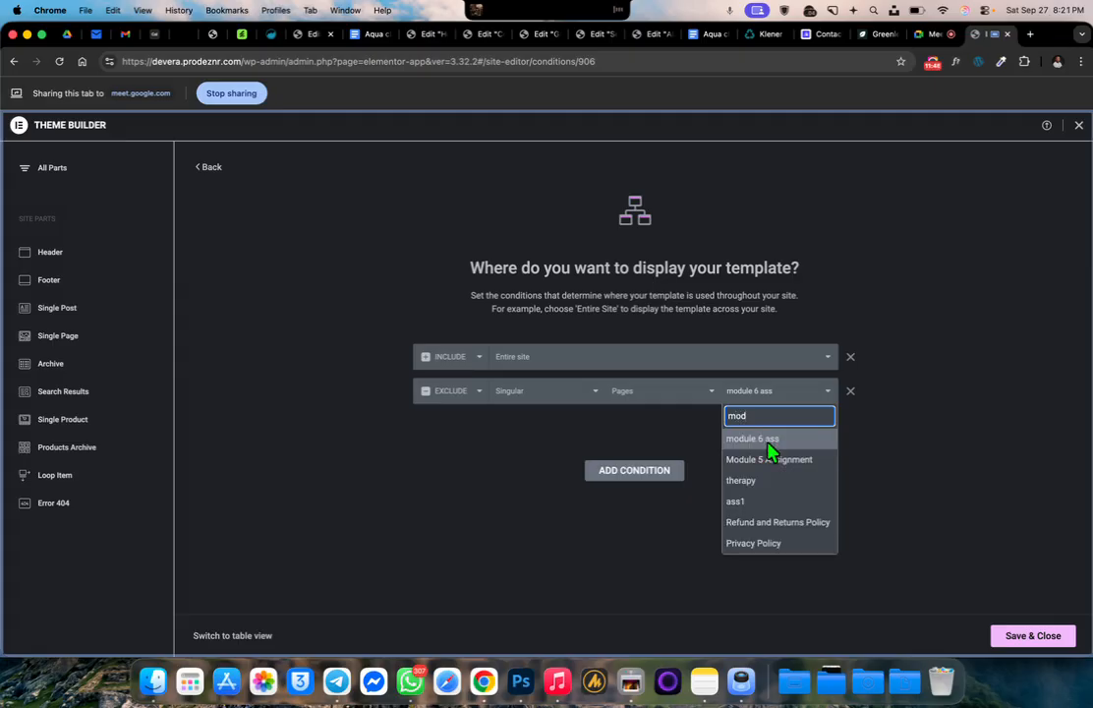
left_click(775, 460)
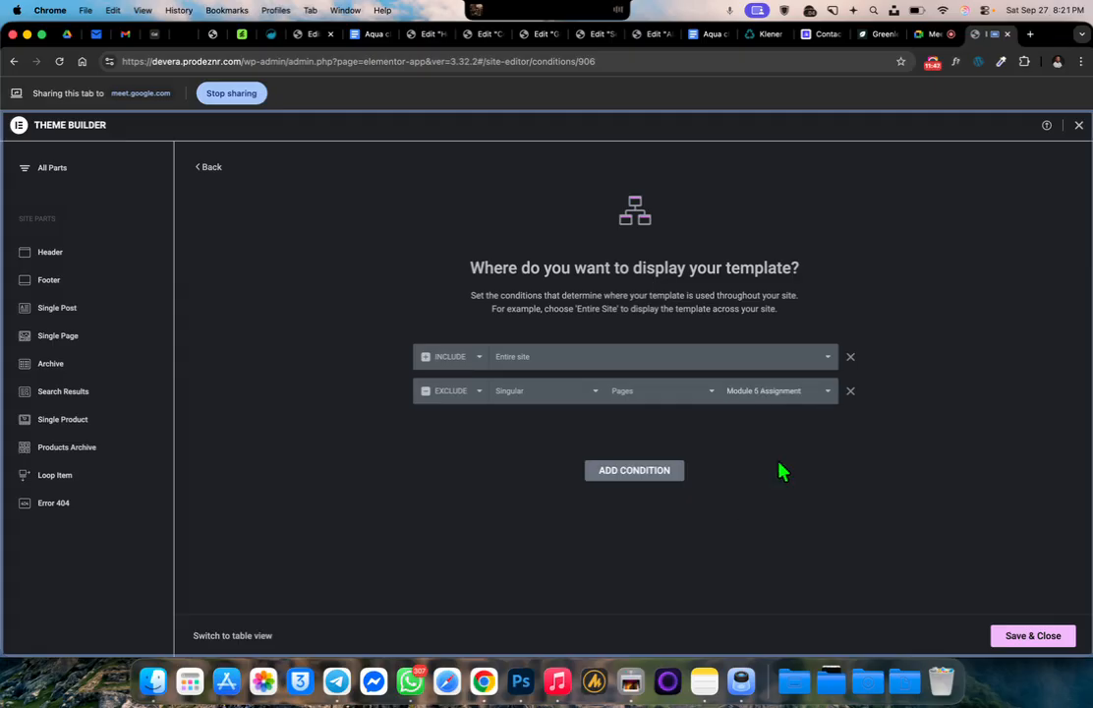
left_click(786, 397)
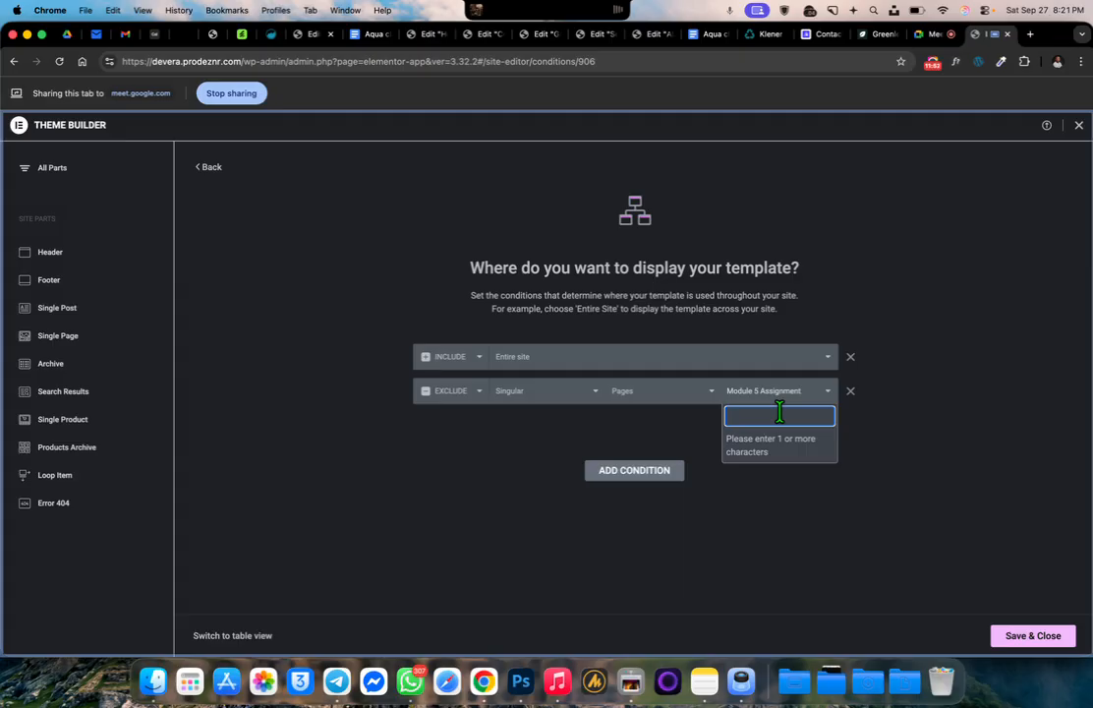
left_click(859, 425)
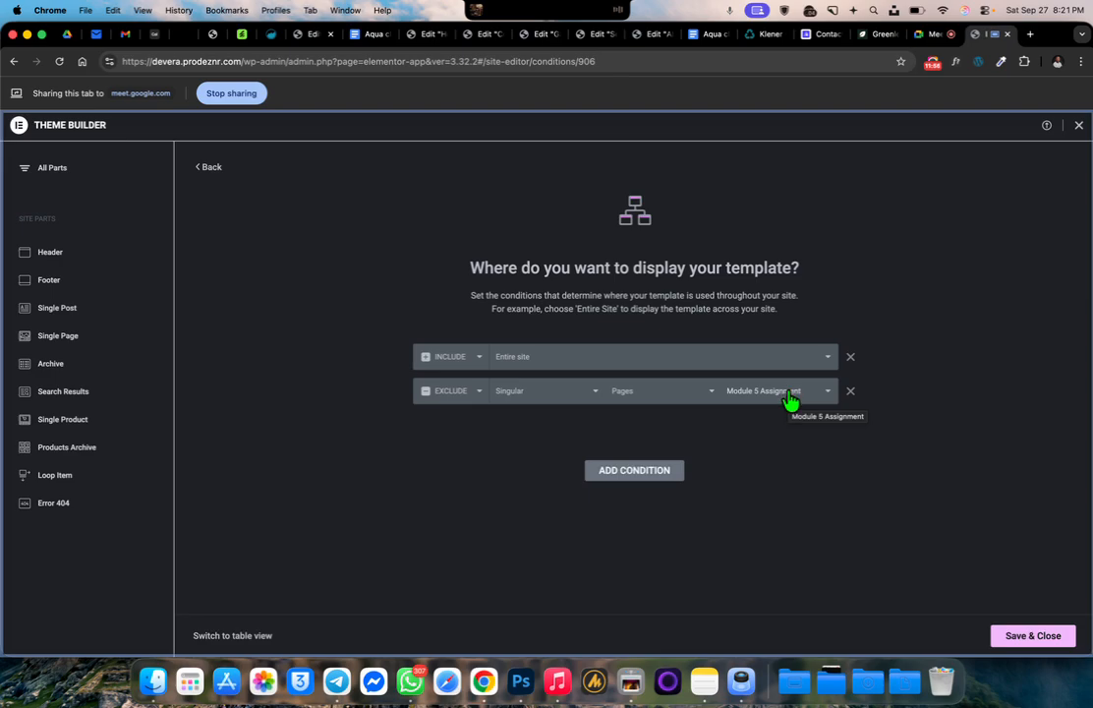
Add another Exclude condition for Singular, Pages, "module 6 ass" to the "dera header" display conditions
left_click(680, 472)
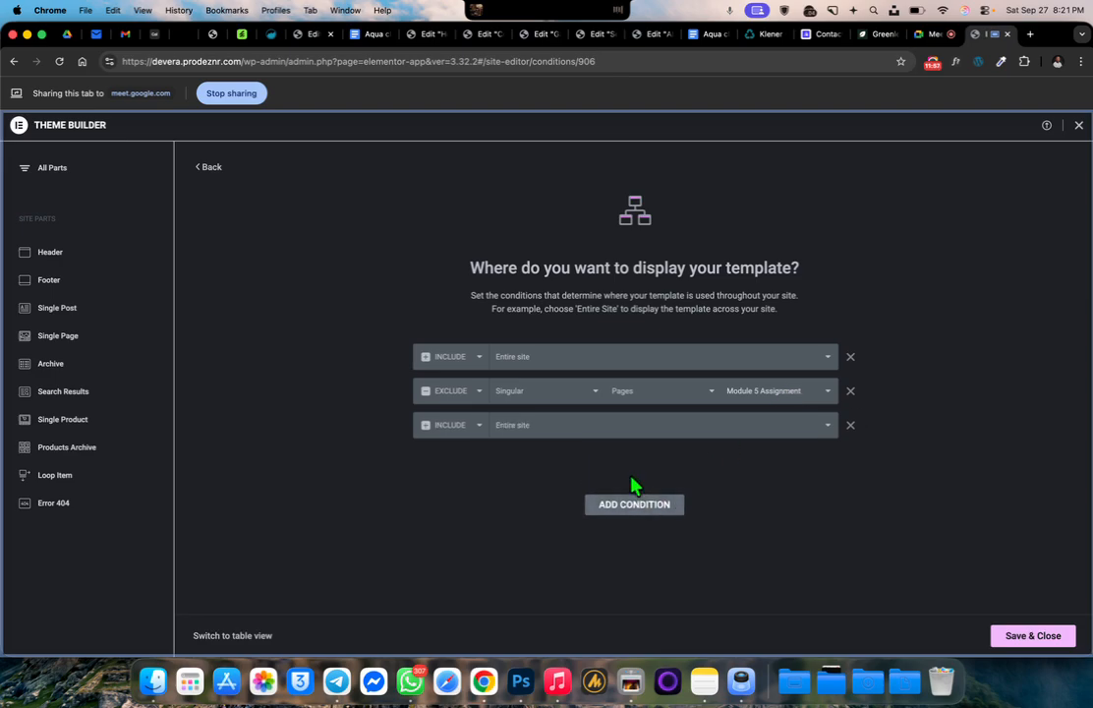
left_click(455, 431)
left_click(469, 441)
left_click(531, 425)
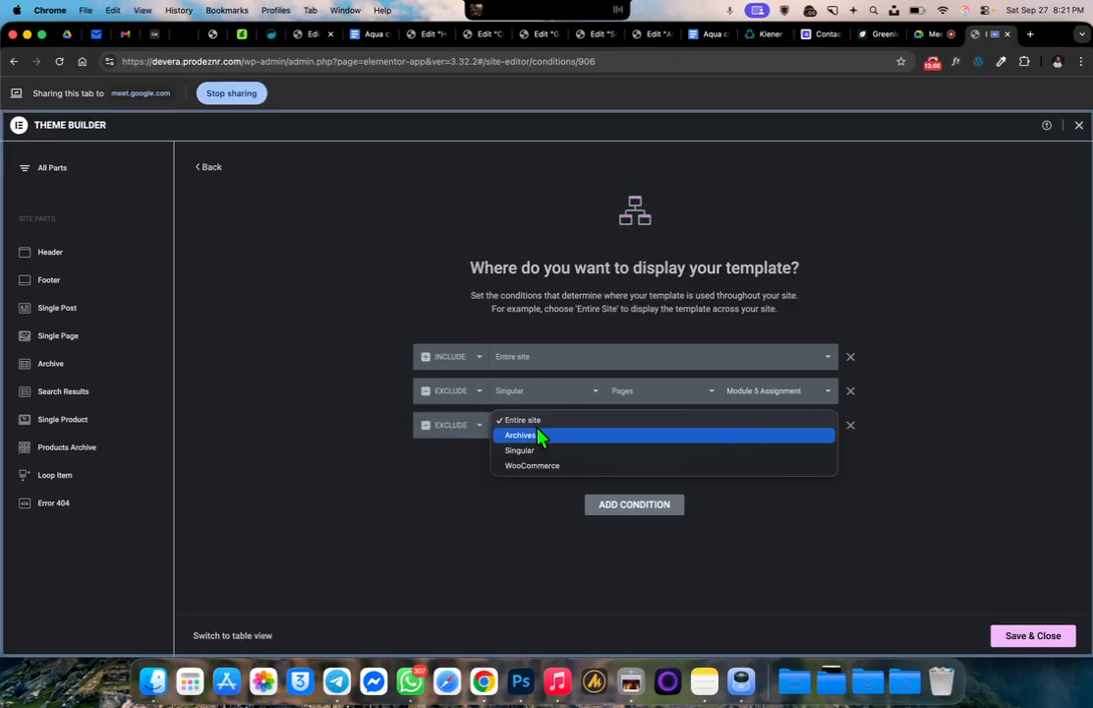
left_click(588, 450)
left_click(668, 428)
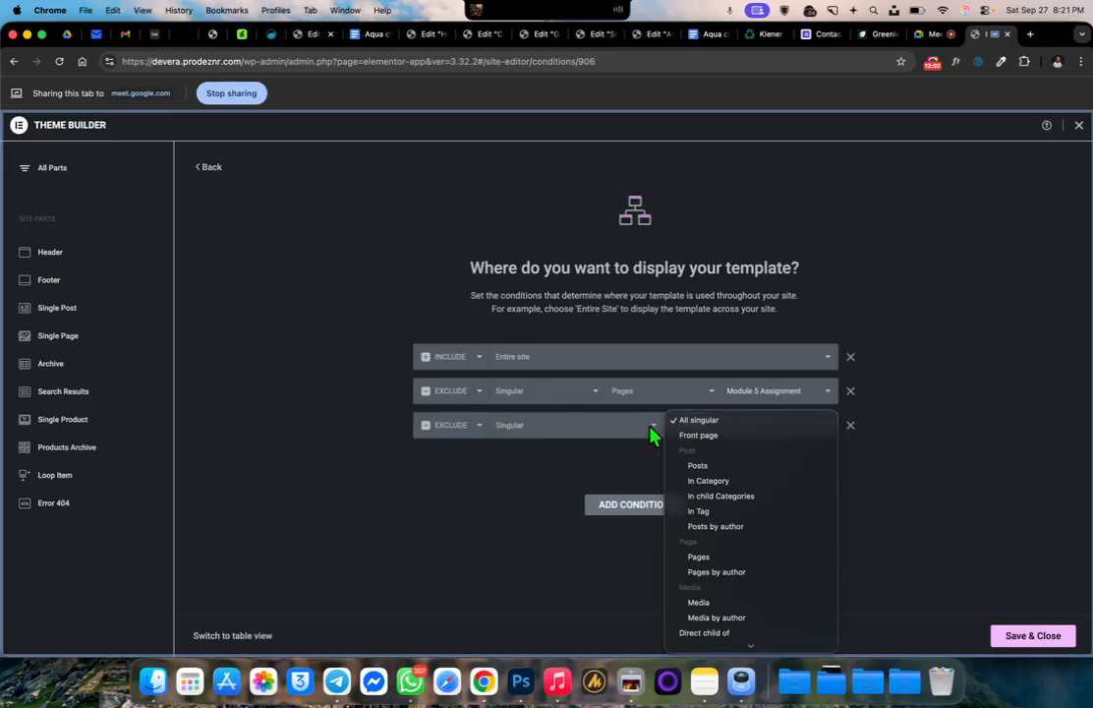
left_click(767, 421)
left_click(742, 431)
left_click(713, 555)
left_click(753, 432)
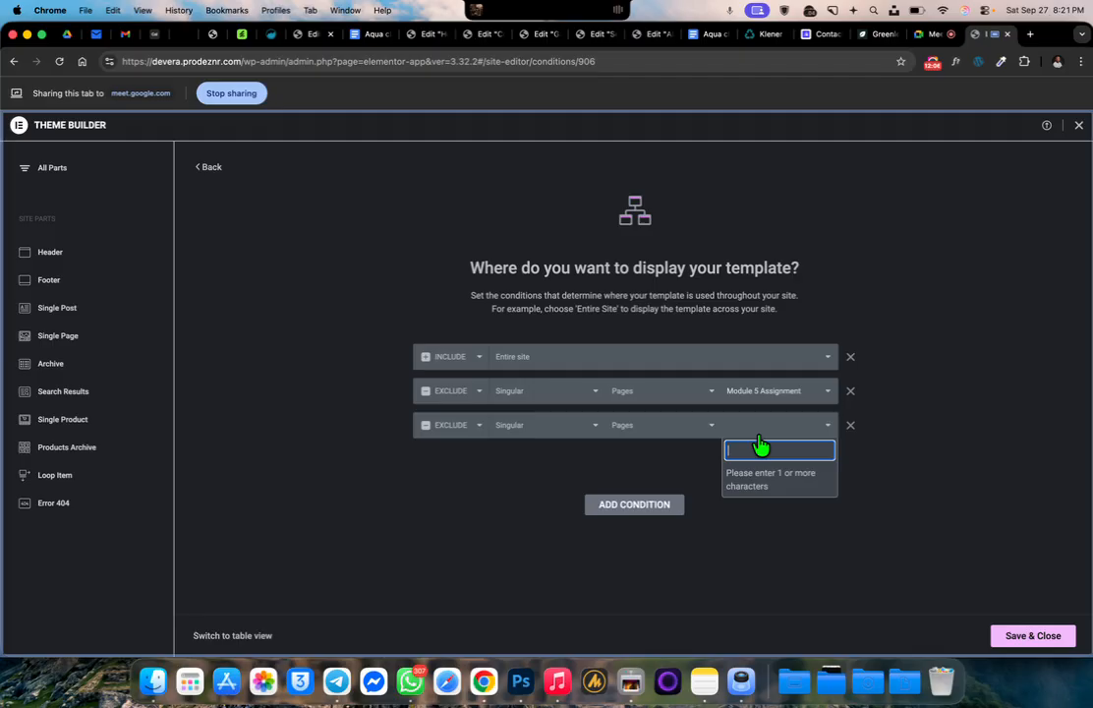
type("mod")
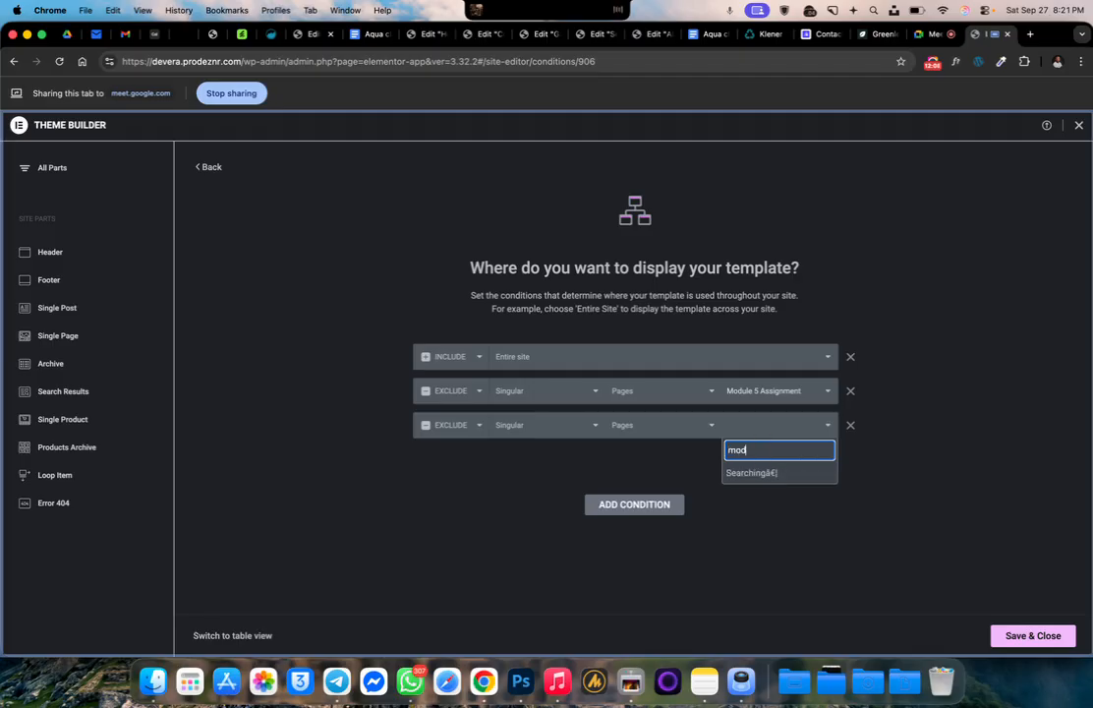
left_click(764, 476)
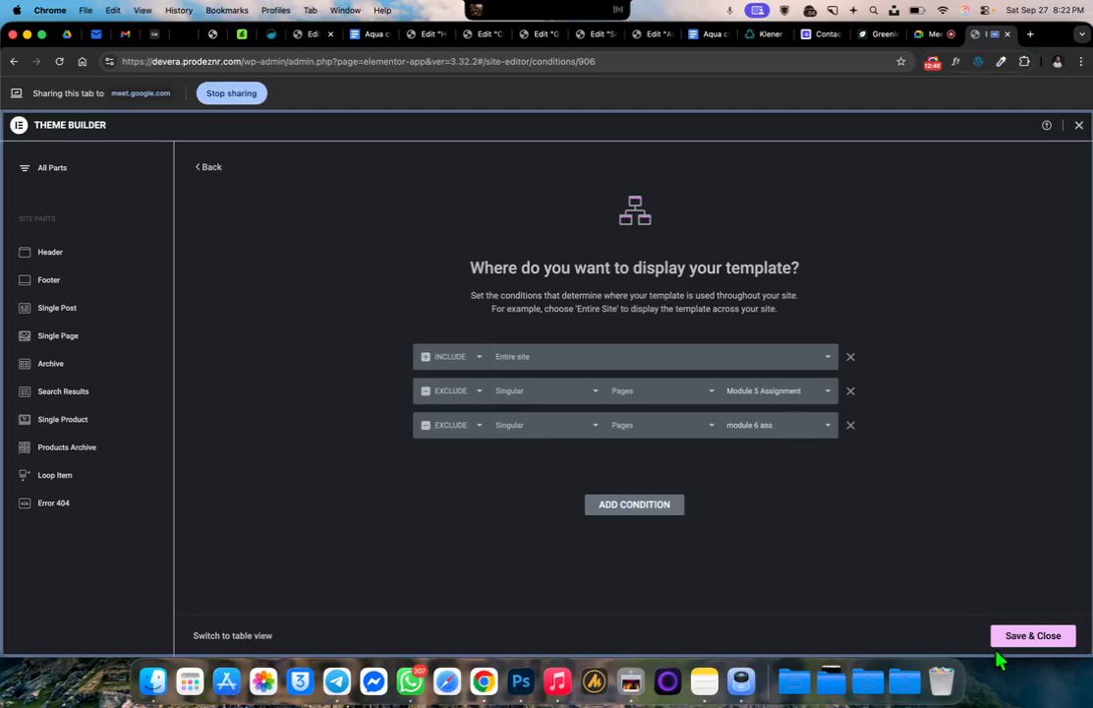
Remove the "Module 5 Assignment" exclusion from the header conditions, save them and close the theme builder
left_click(851, 393)
left_click(1028, 639)
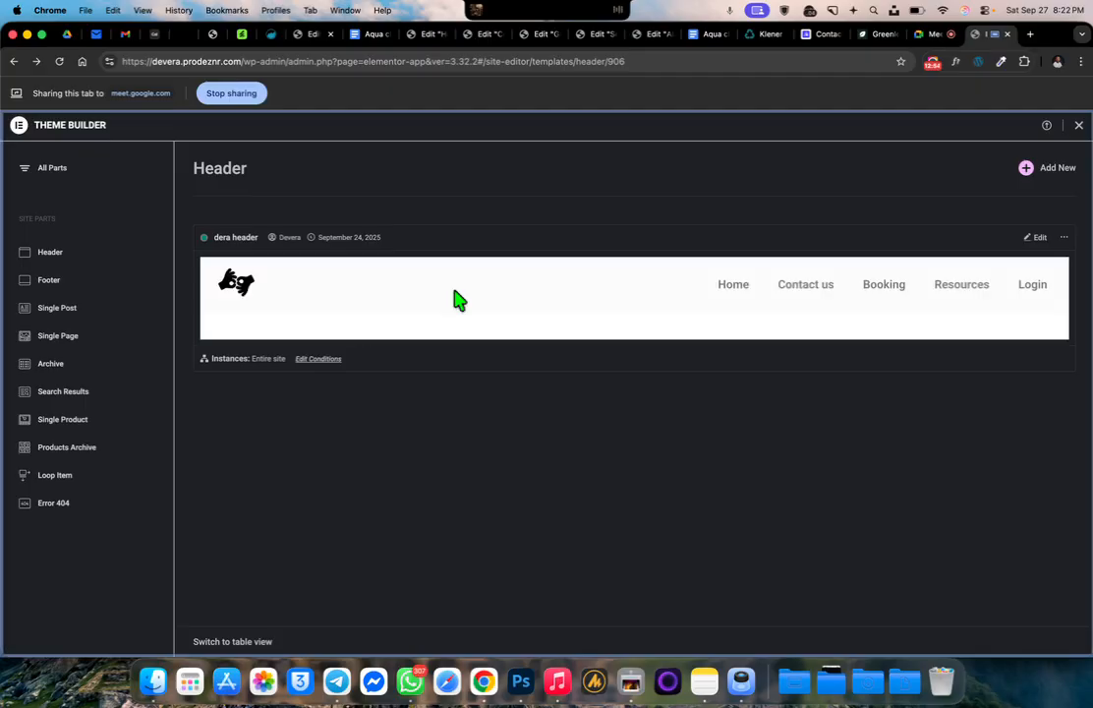
left_click(1079, 126)
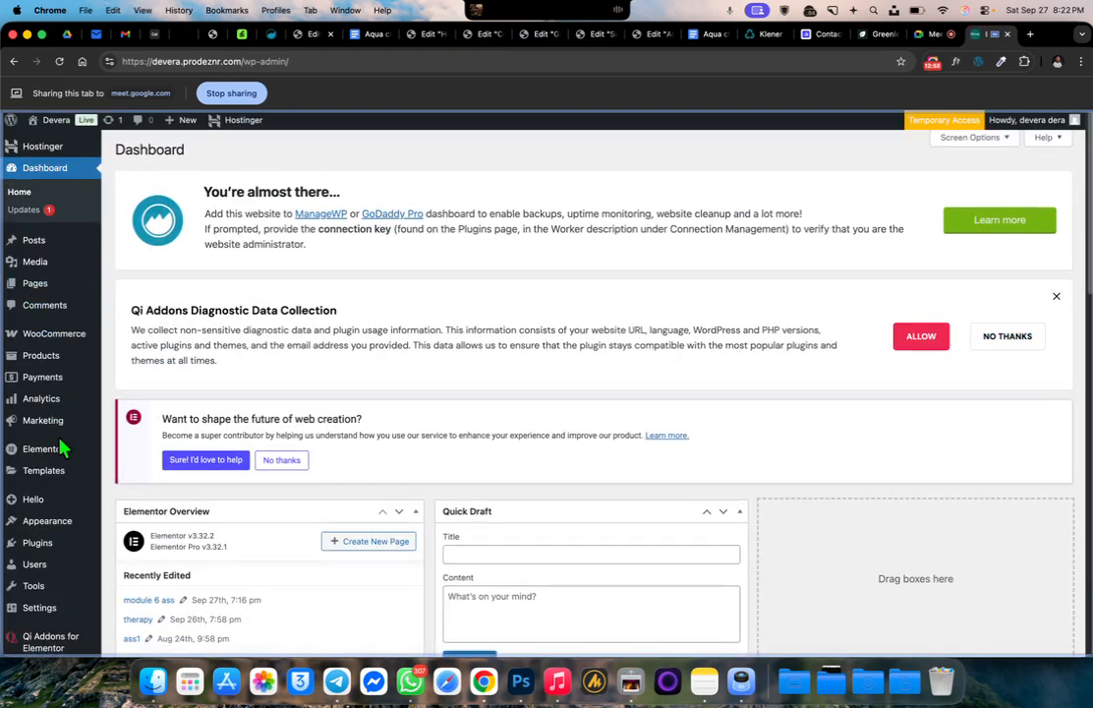
Add the pages "module 6 ass", "Module 5 Assignment" and "ASSIGNMENT PAGE" to the site's "dera menus" menu
scroll(61, 449, "down", 3)
mouse_move(52, 494)
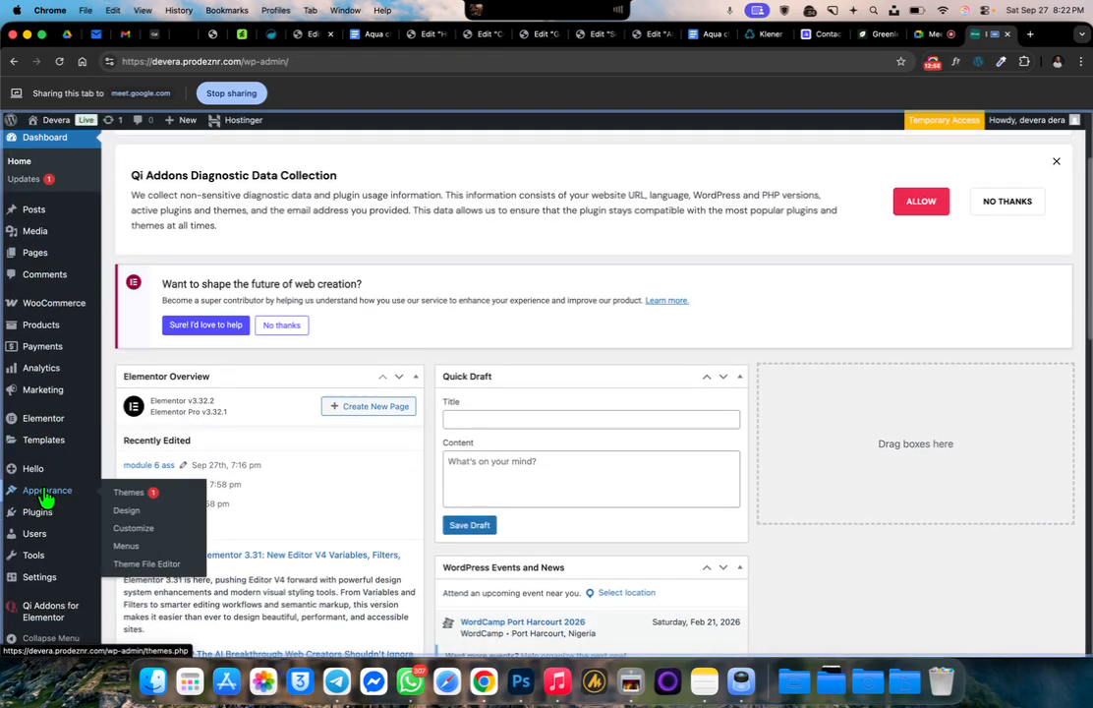
left_click(126, 545)
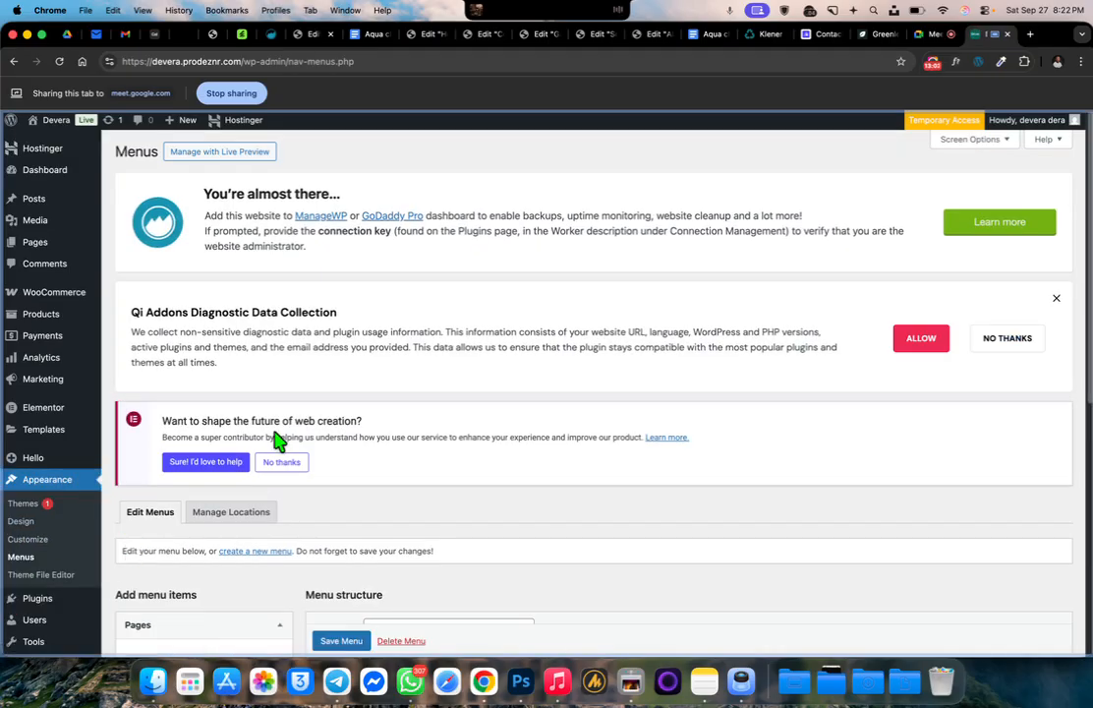
scroll(288, 388, "down", 10)
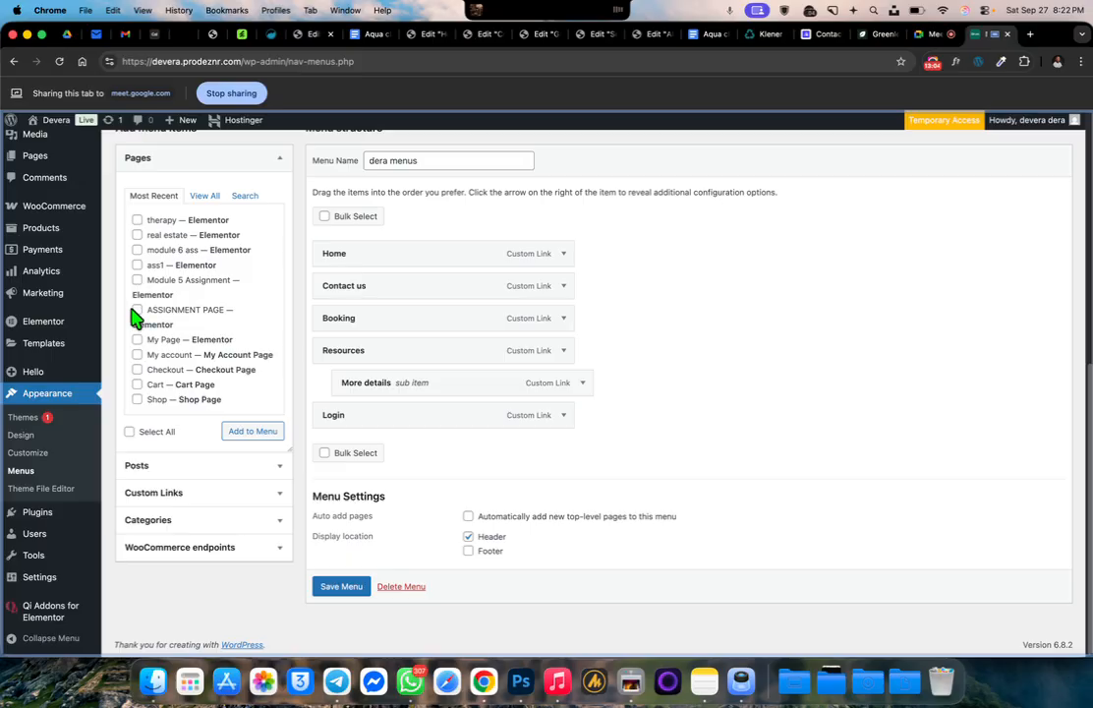
left_click(138, 251)
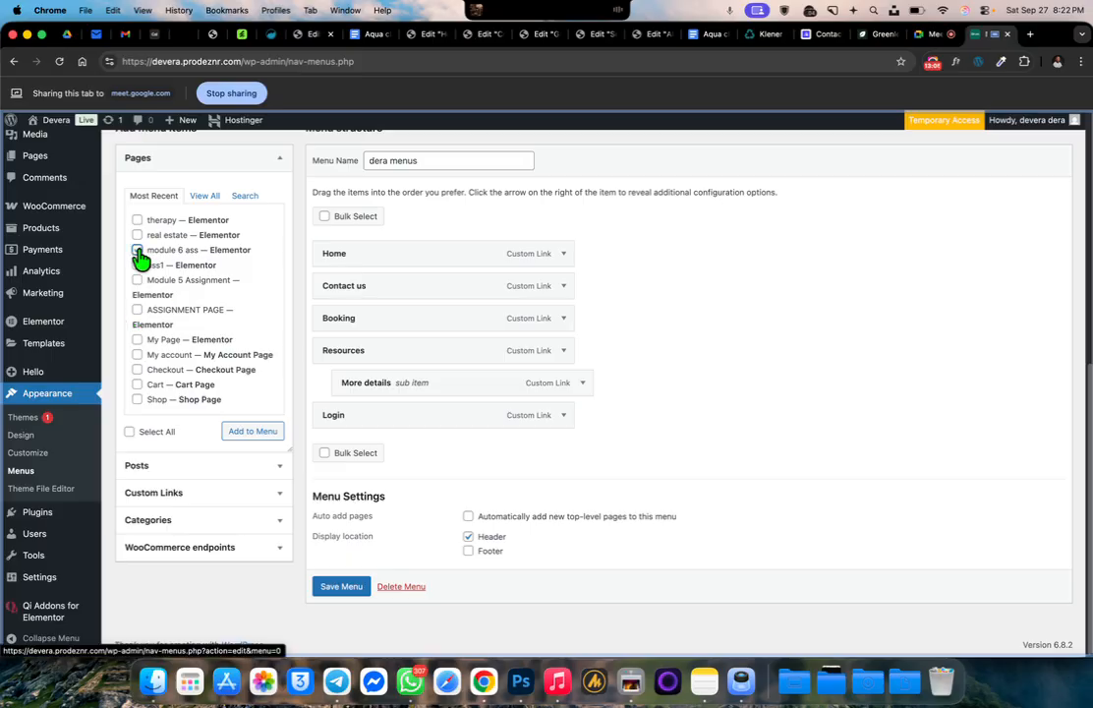
left_click(137, 282)
left_click(138, 311)
left_click(263, 436)
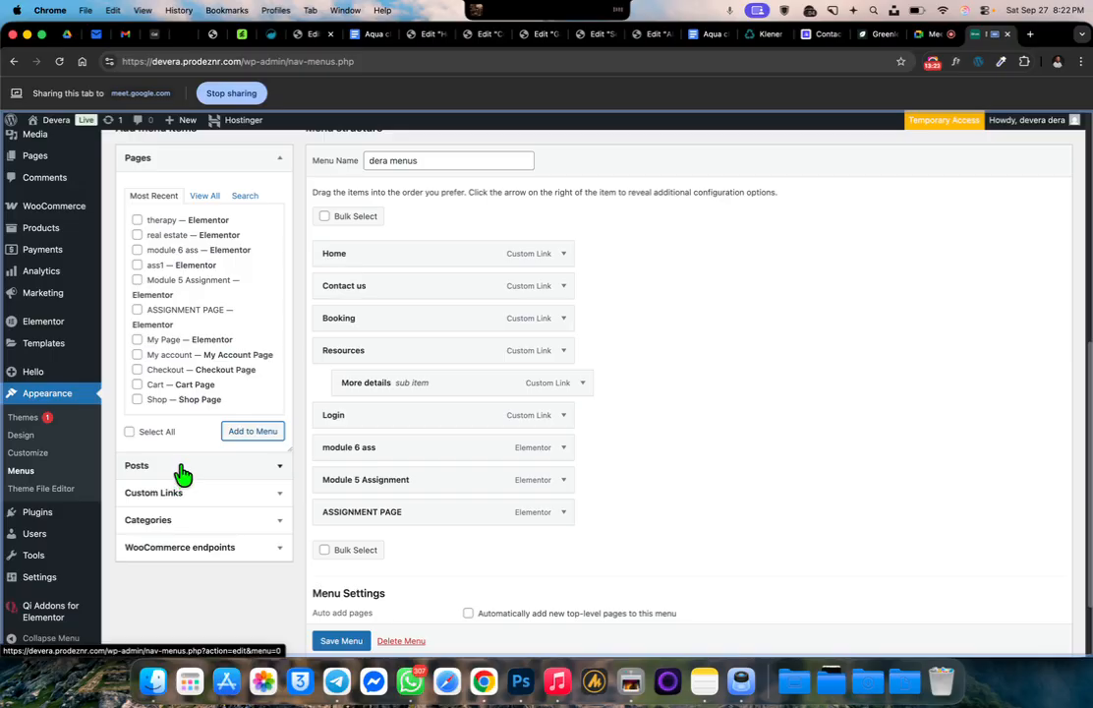
Add a custom link named "Assignments" with the URL "#" to the menu
left_click(184, 506)
left_click(202, 254)
type("#")
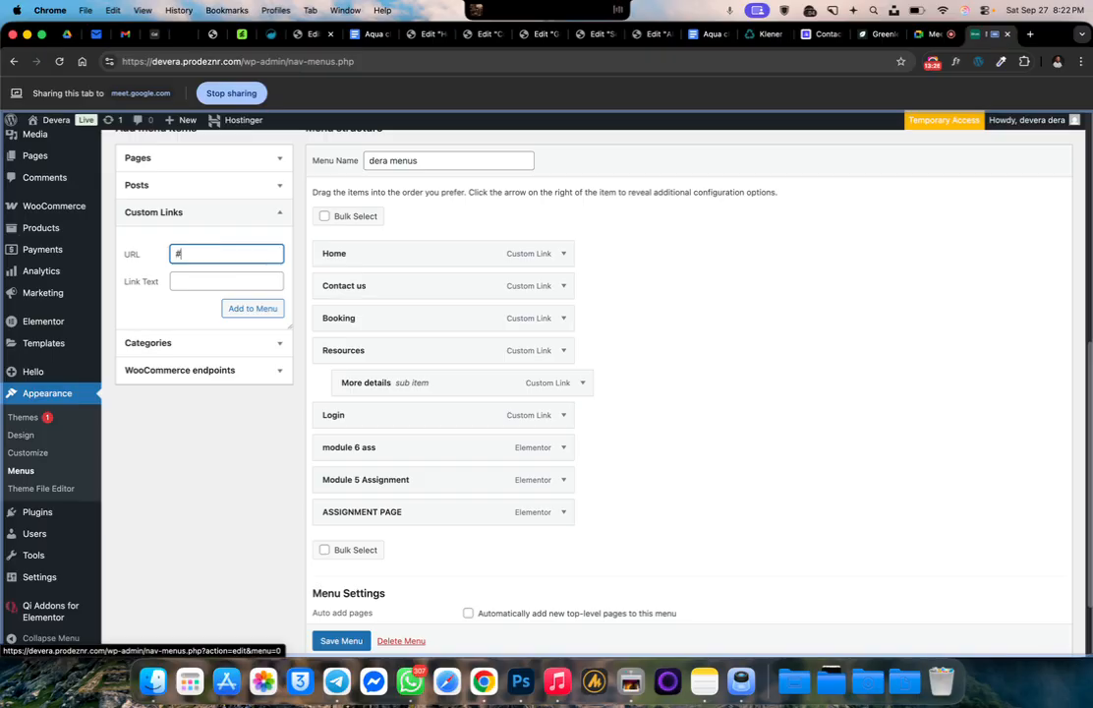
left_click(187, 281)
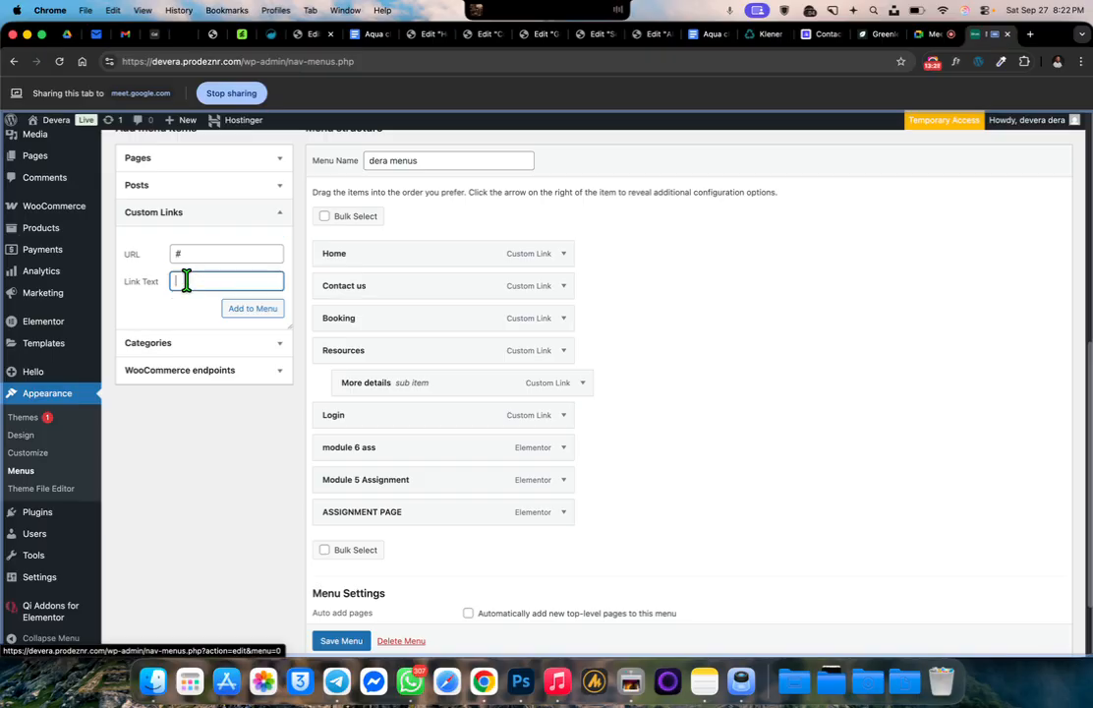
type("Assignments")
left_click(261, 309)
Nest the three assignment pages as sub items under "Assignments" and save the menu
left_click_drag(387, 533, 405, 481)
mouse_move(386, 551)
left_mouse_down()
mouse_move(415, 544)
mouse_move(403, 546)
left_mouse_up()
left_click(344, 645)
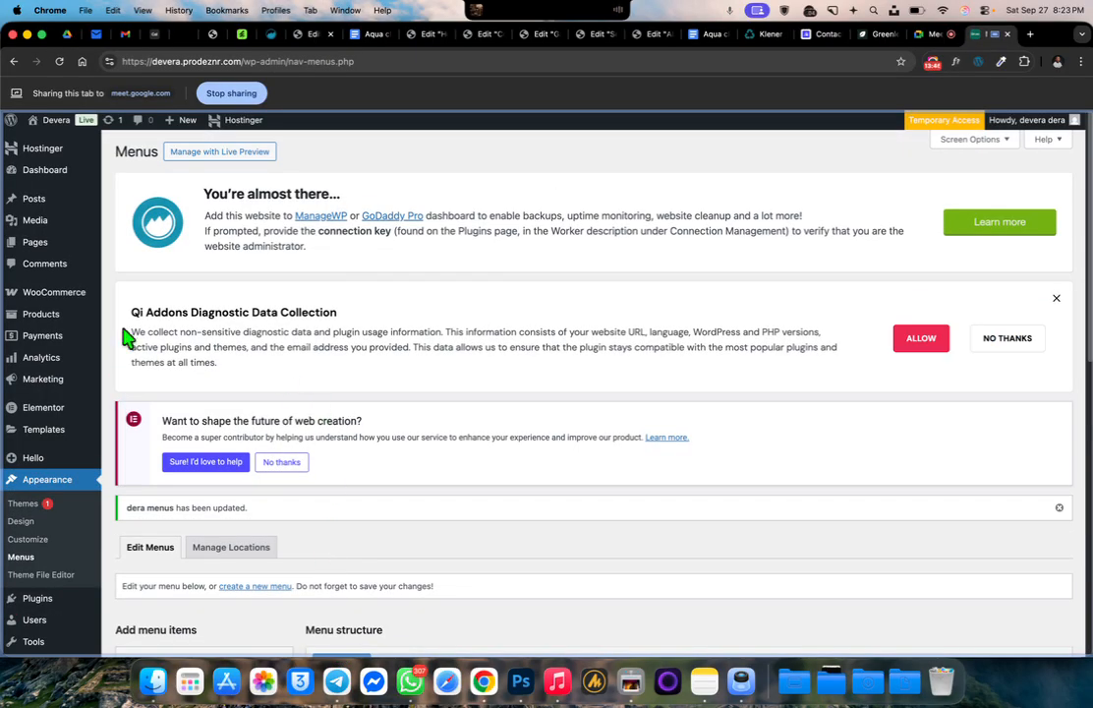
scroll(229, 458, "down", 1)
scroll(236, 447, "down", 6)
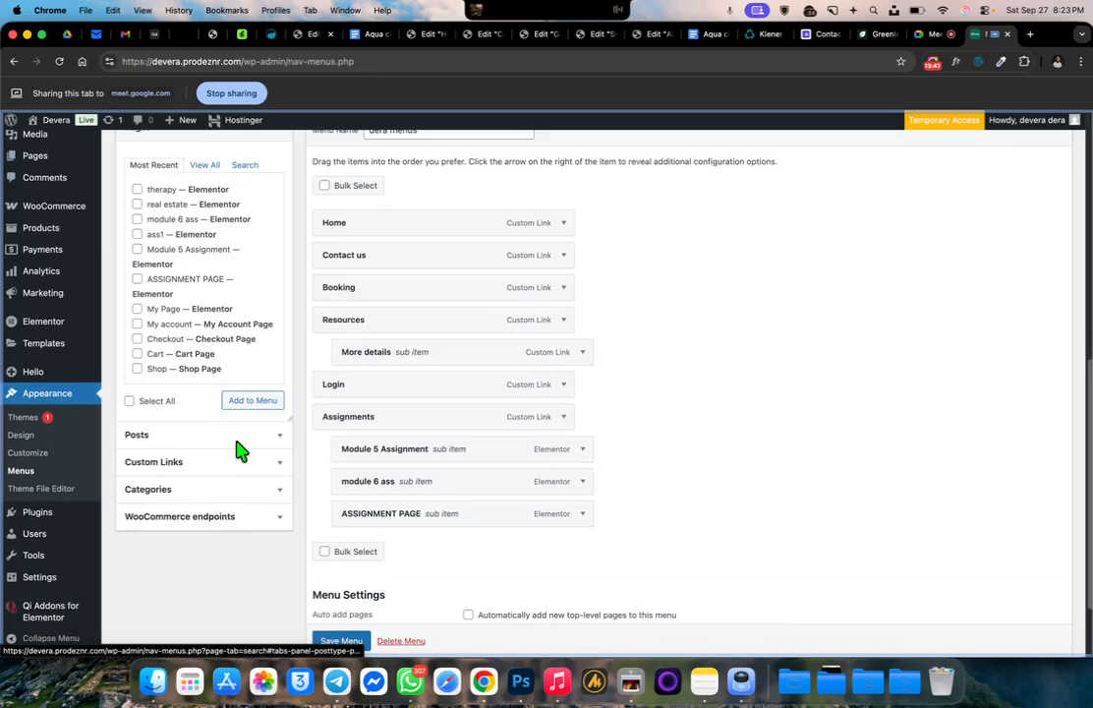
scroll(241, 451, "down", 2)
scroll(110, 320, "up", 15)
View the live "ASSIGNMENT PAGE" from the site's page list to check its header, and return to the list
left_click(38, 248)
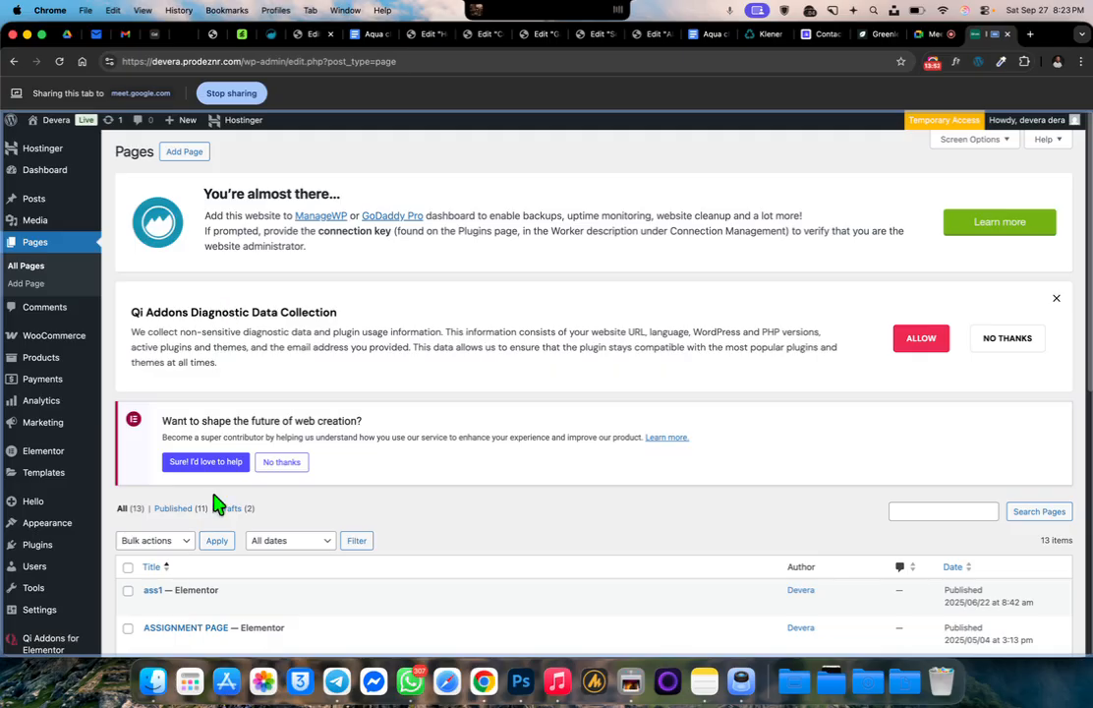
scroll(217, 503, "down", 4)
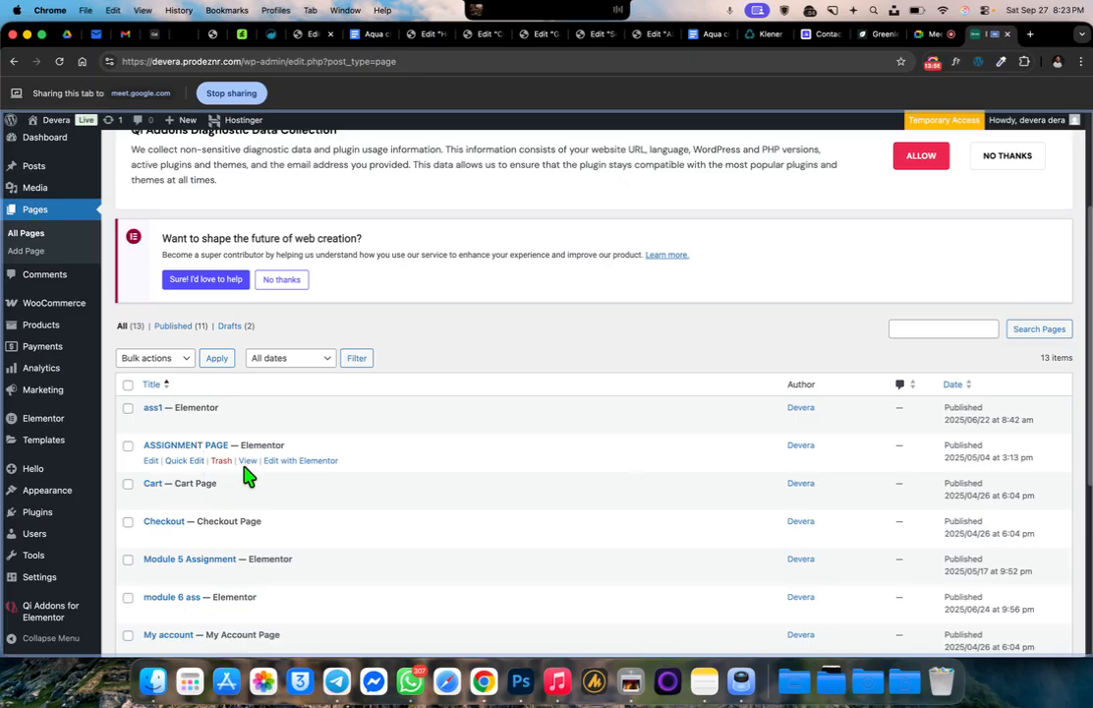
left_click(248, 462)
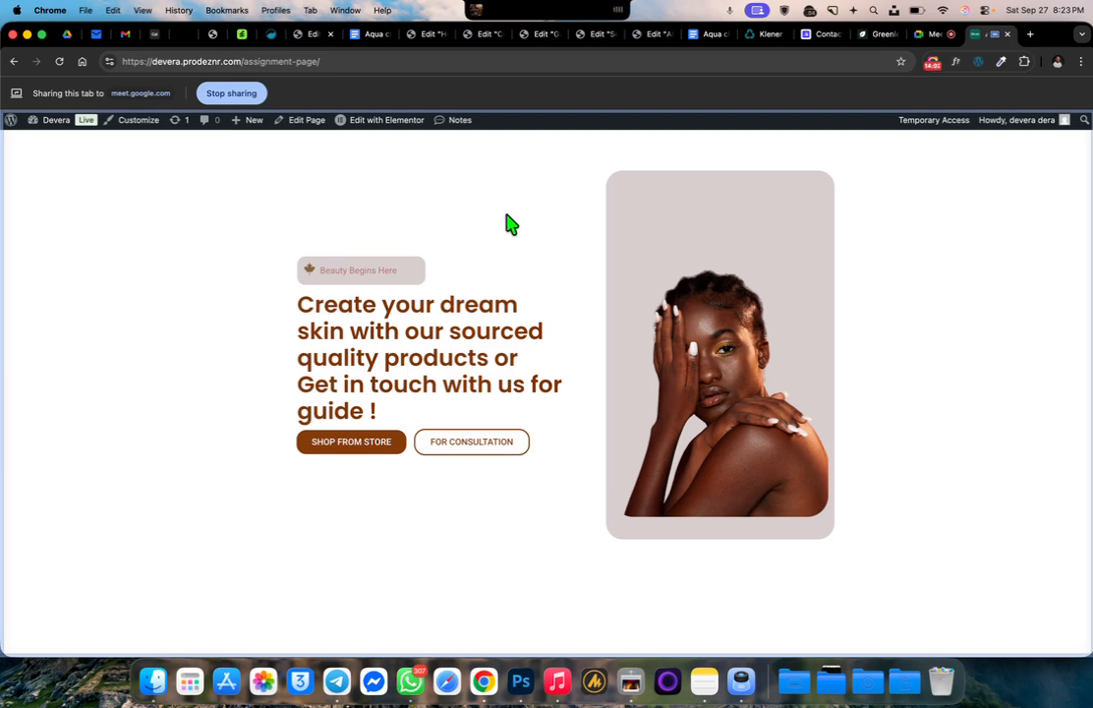
left_click(13, 62)
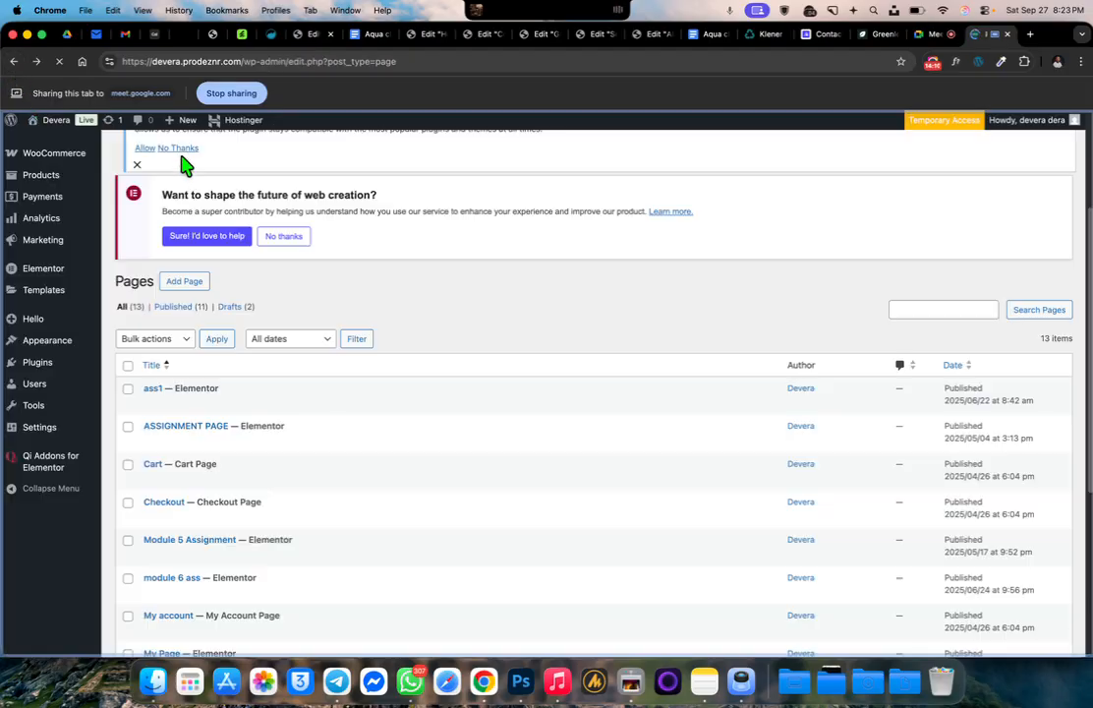
View the live "Module 5 Assignment" page to check its header and return to the page list
scroll(275, 383, "down", 3)
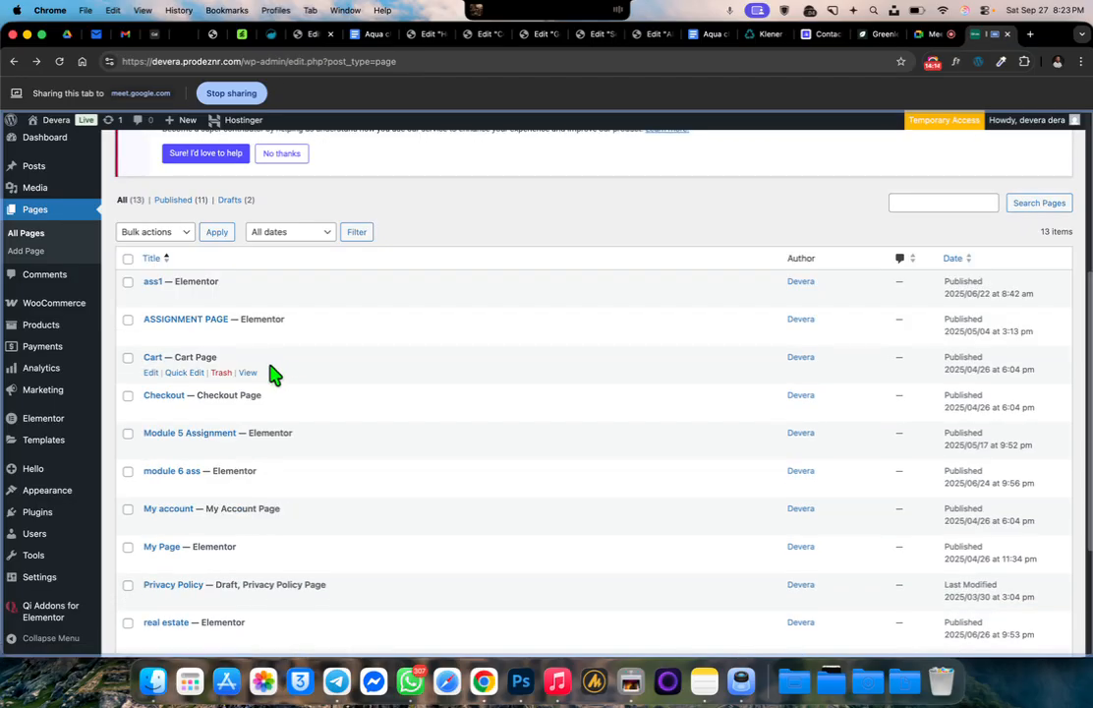
scroll(264, 363, "down", 1)
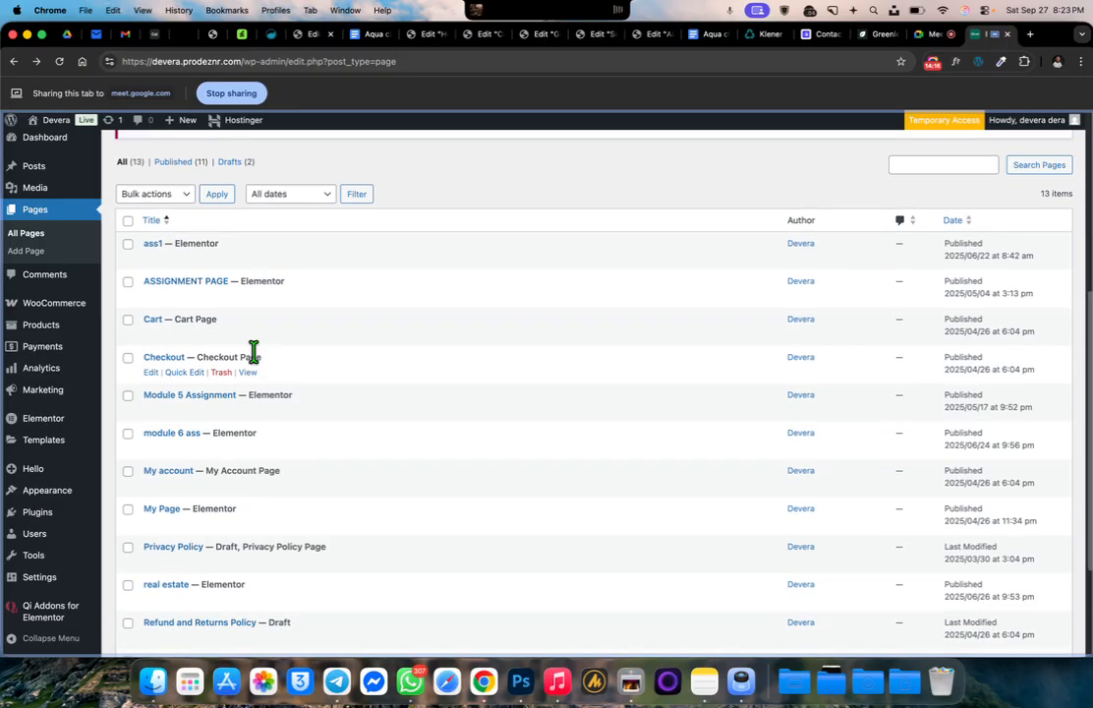
left_click(248, 410)
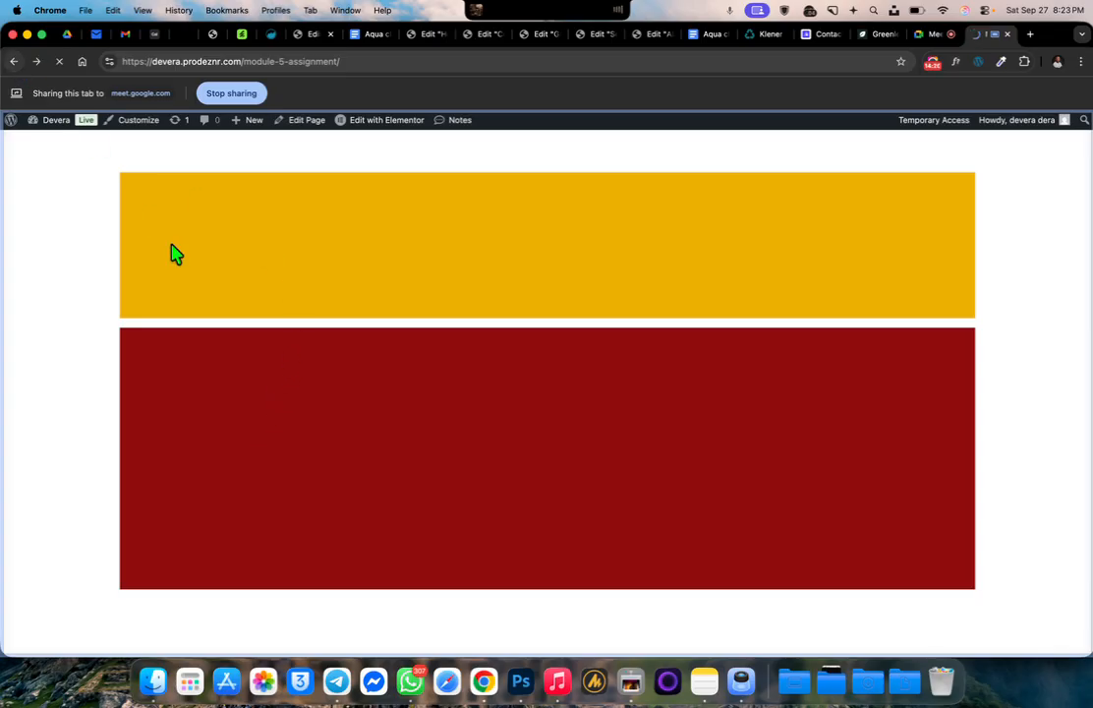
key("super+bracketleft")
scroll(214, 433, "down", 3)
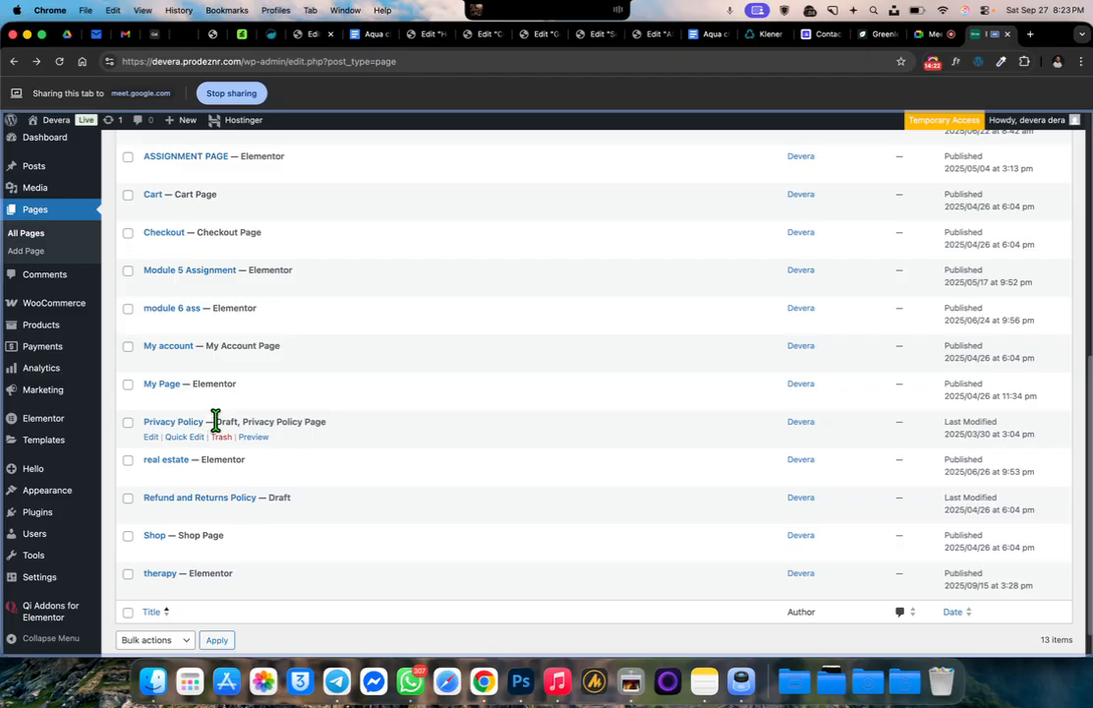
left_click(248, 285)
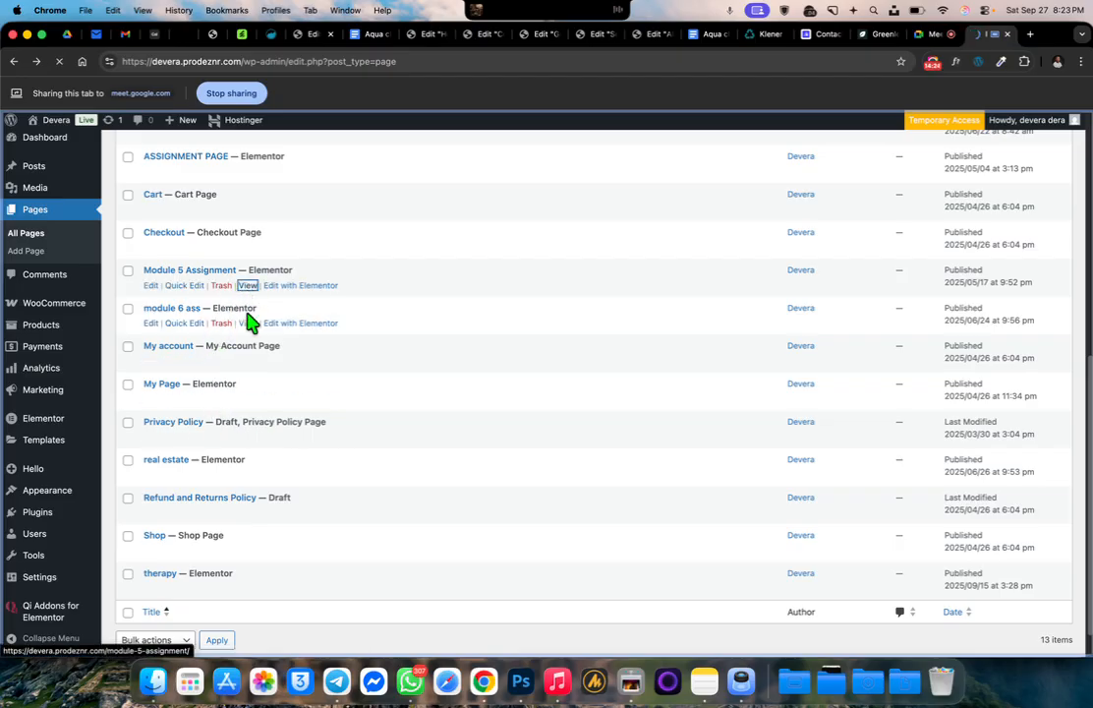
left_click(14, 61)
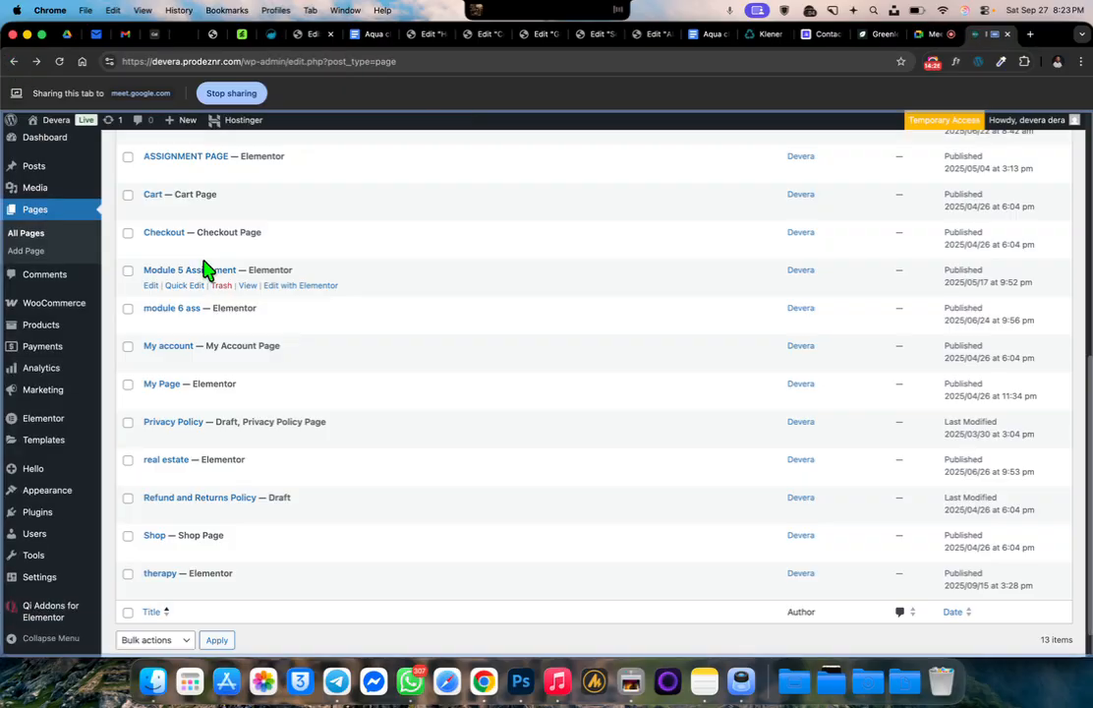
View the live "module 6 ass" page and go to "Module 5 Assignment" through its Assignments submenu
left_click(251, 322)
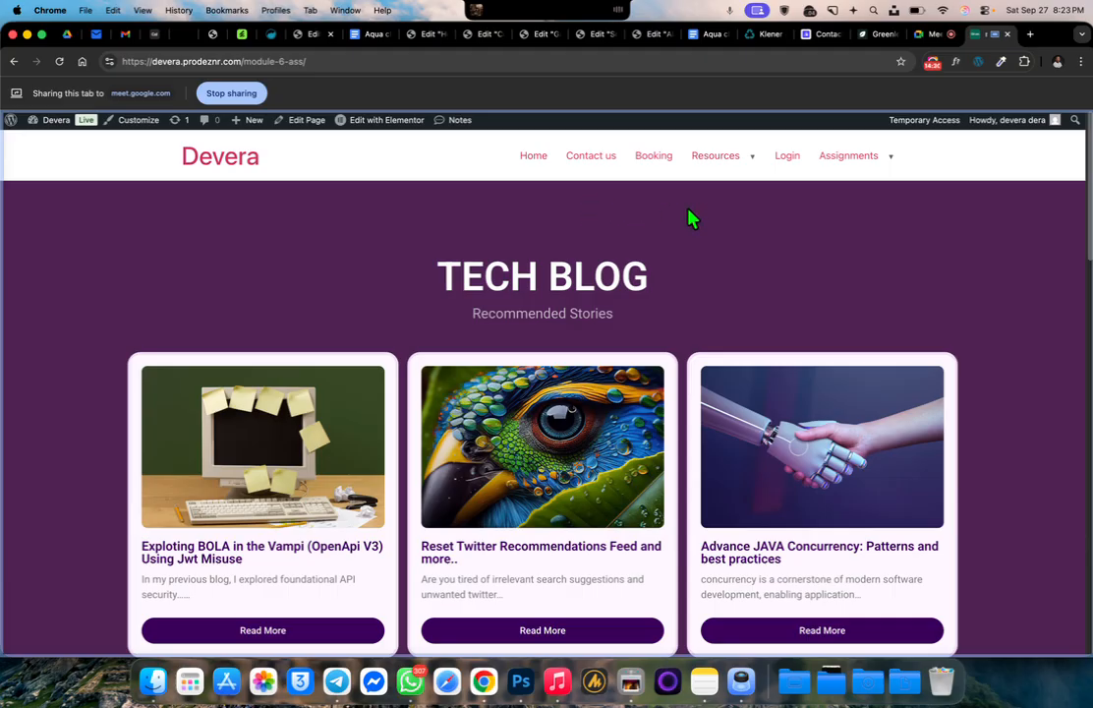
mouse_move(859, 166)
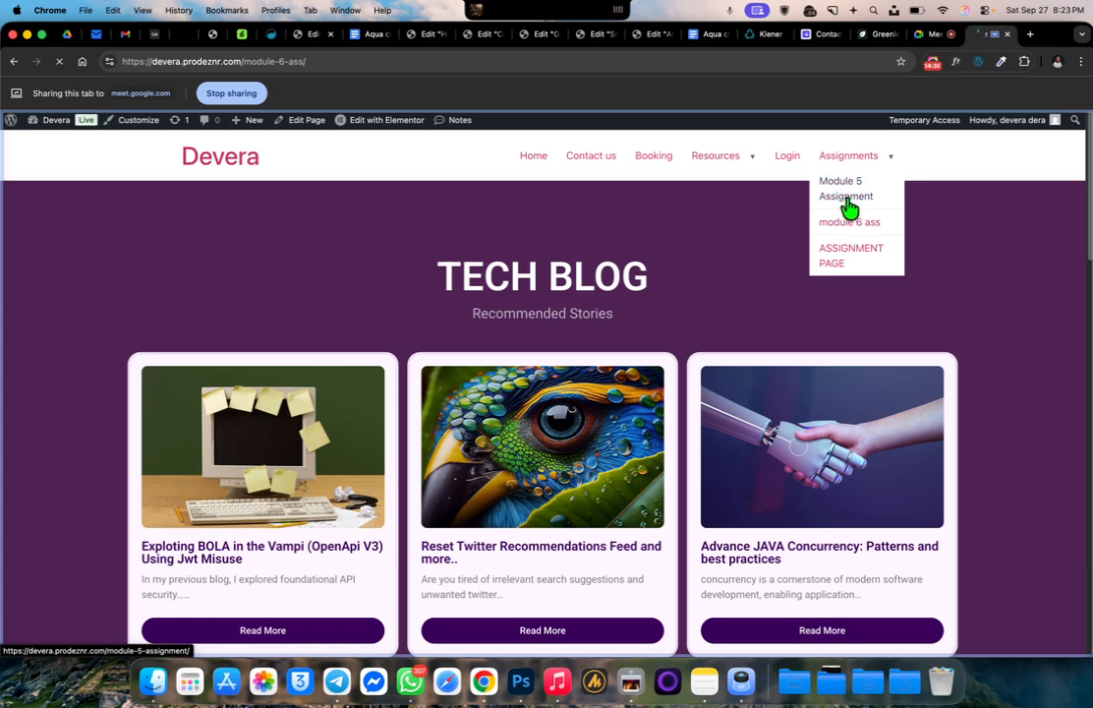
left_click(847, 201)
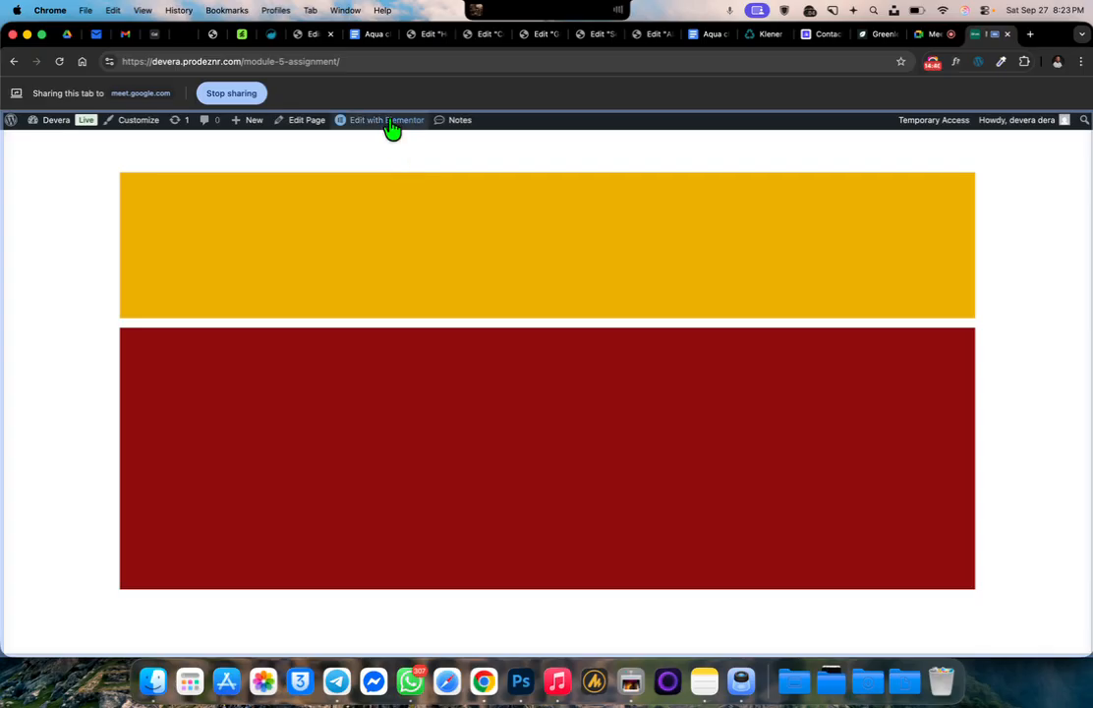
Change the "Module 5 Assignment" page layout in Elementor to one that includes the site header, and publish and preview the page
mouse_move(389, 123)
left_click(390, 178)
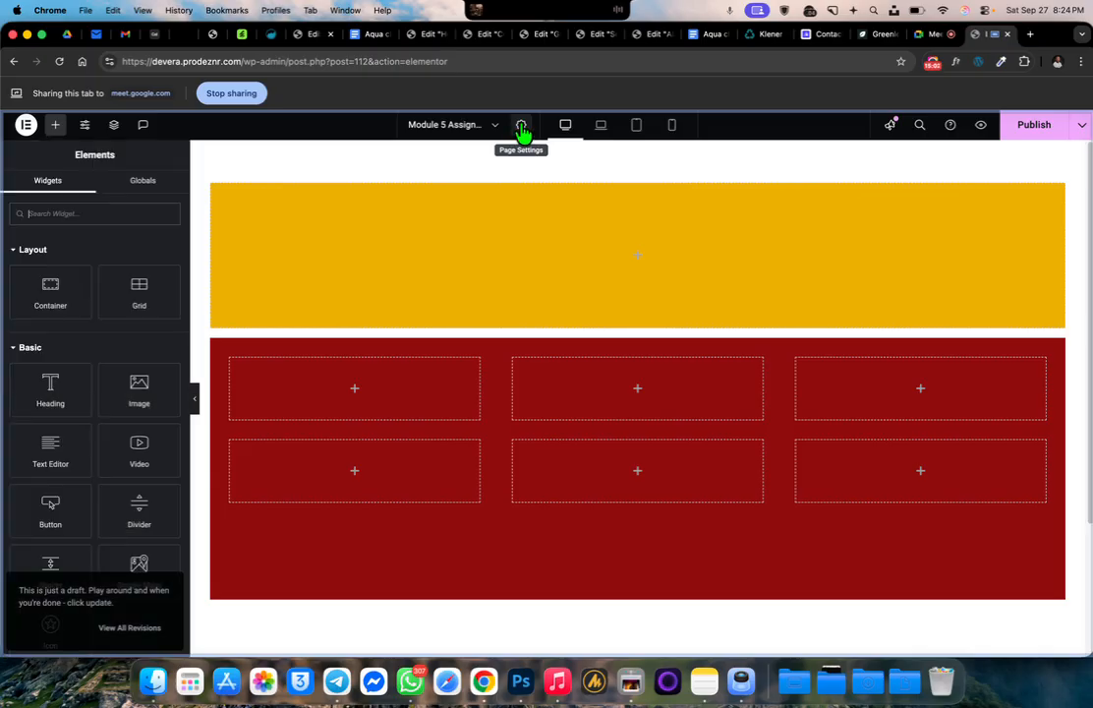
left_click(522, 130)
scroll(75, 590, "down", 1)
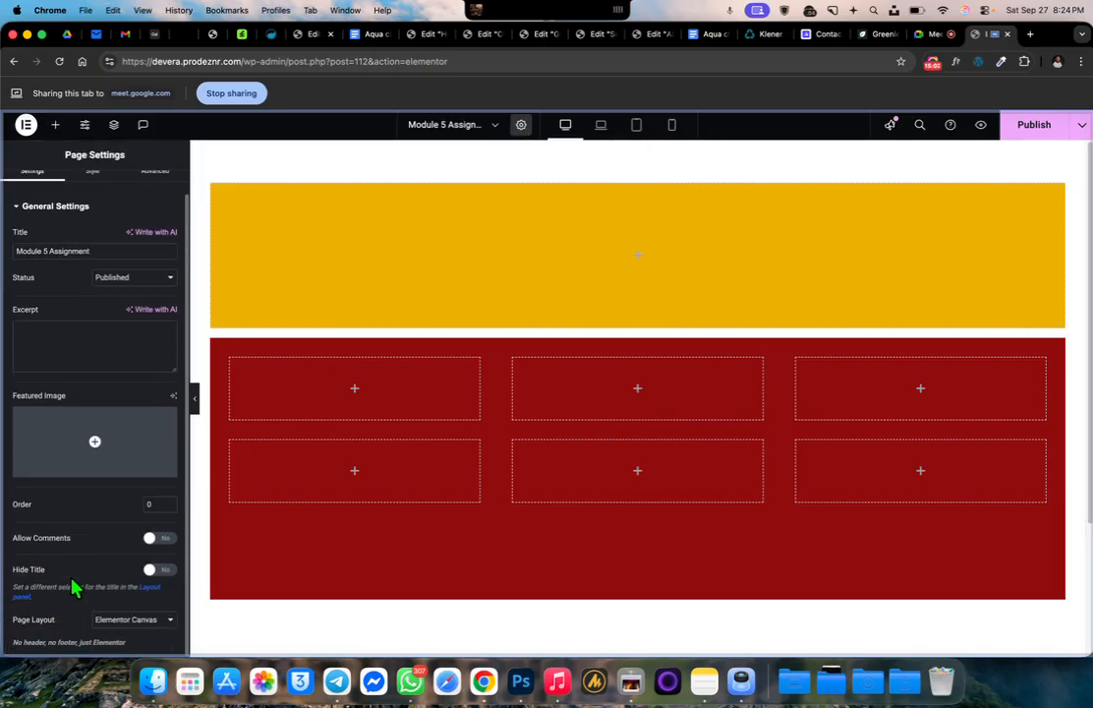
left_click(149, 621)
left_click(141, 586)
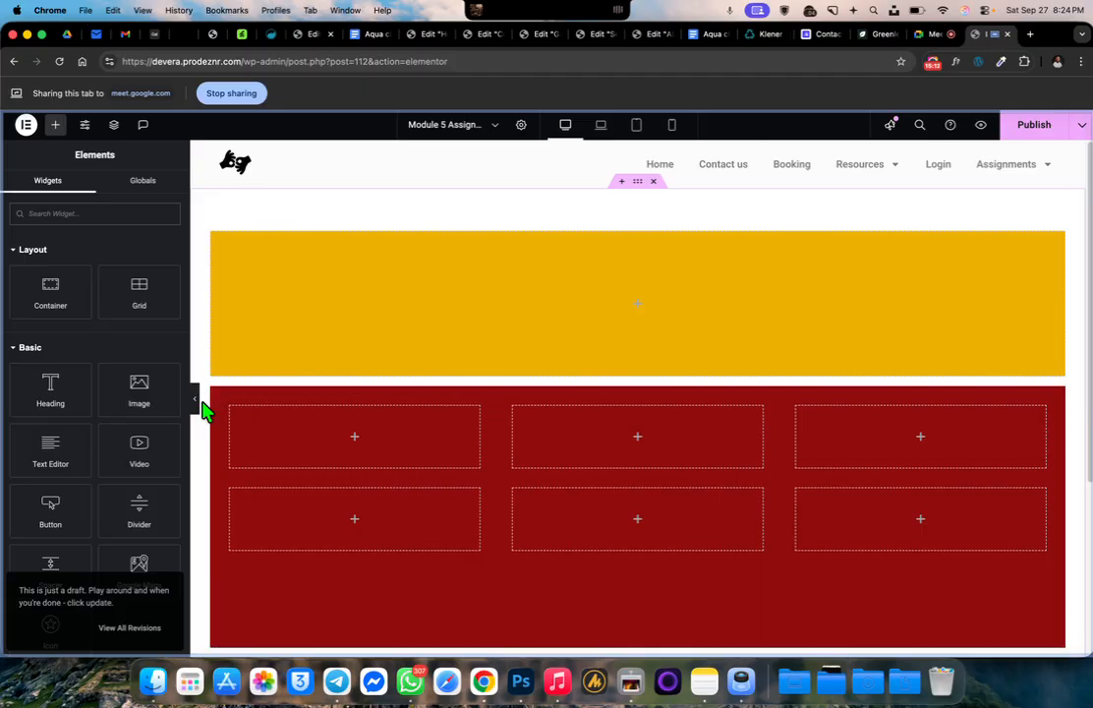
left_click(1034, 125)
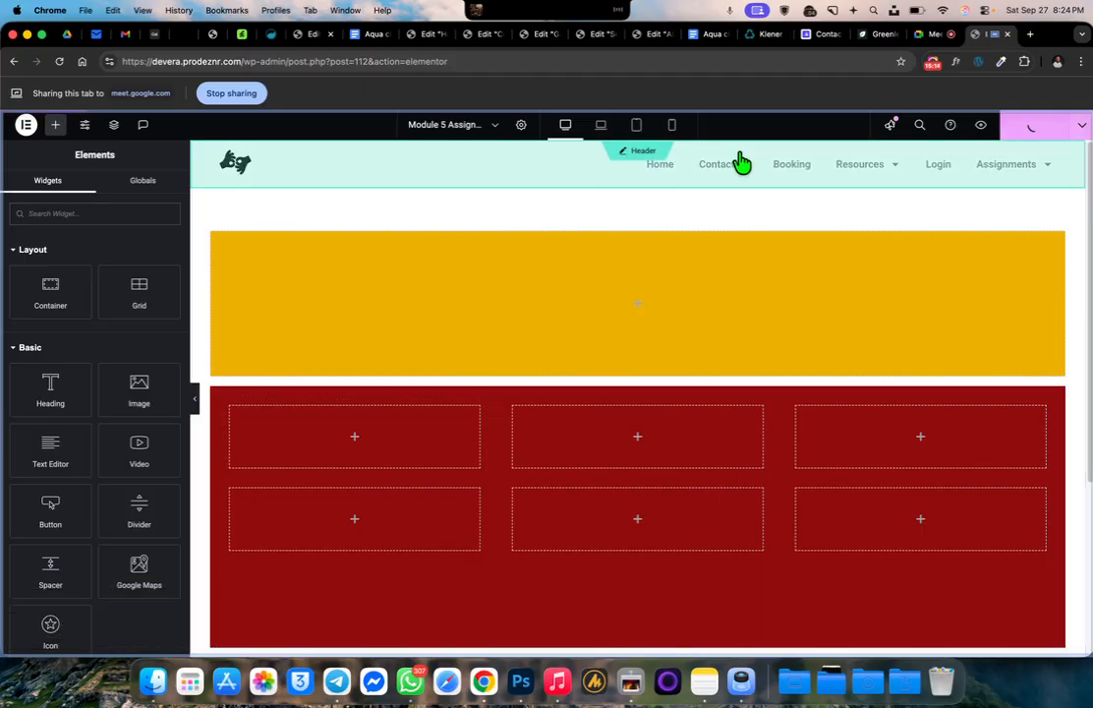
left_click(981, 127)
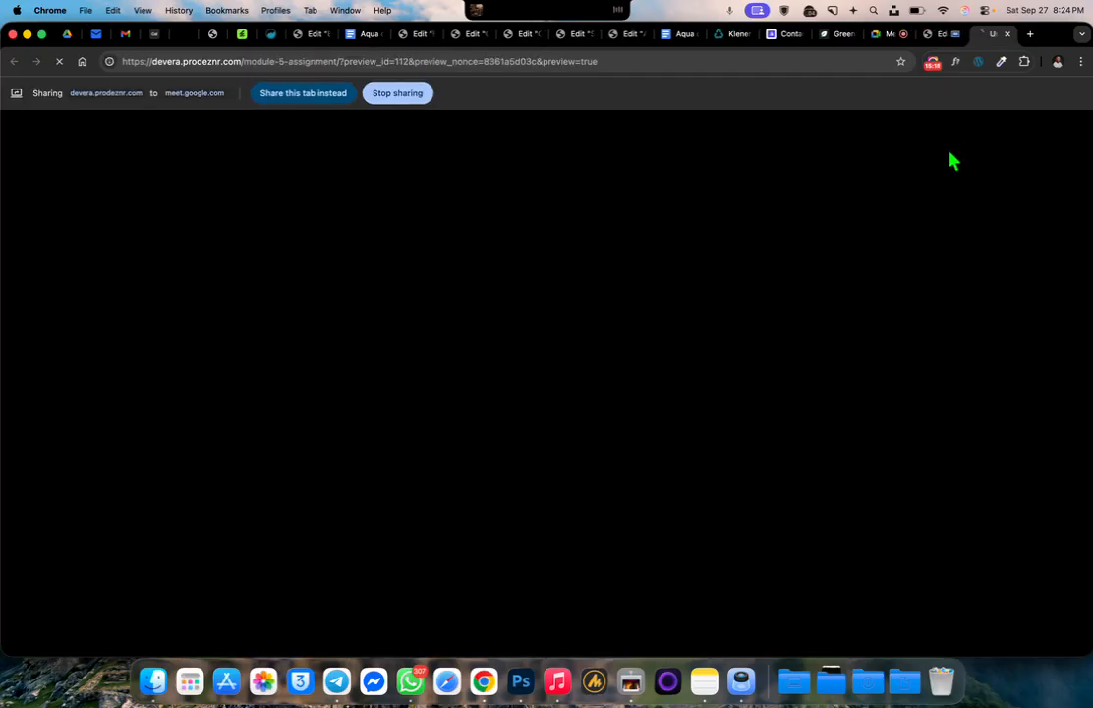
Check the header on the "module 6 ass", "Module 5 Assignment" and "ASSIGNMENT PAGE" pages through the Assignments submenu, and close the preview
mouse_move(941, 160)
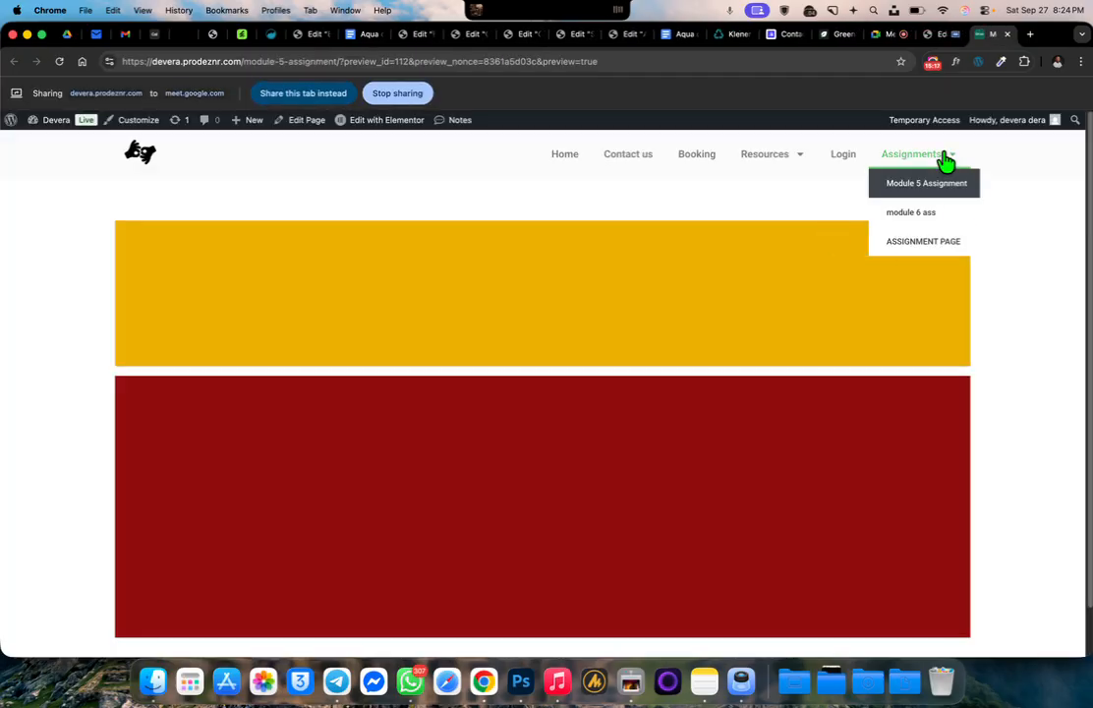
left_click(931, 218)
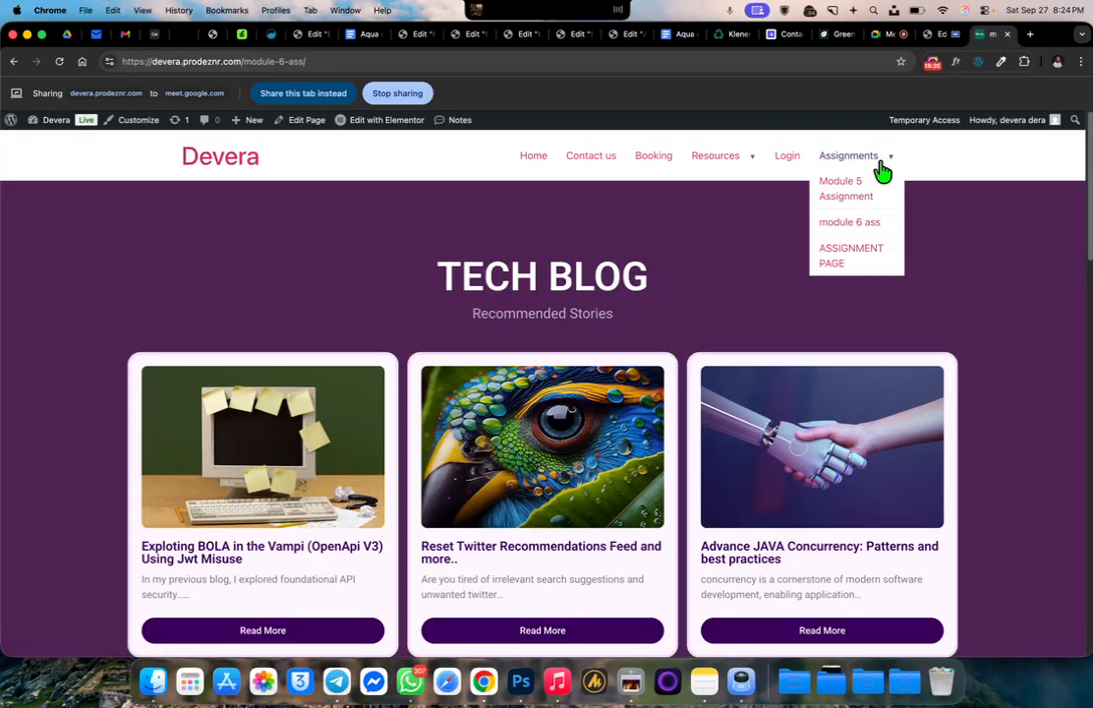
left_click(872, 197)
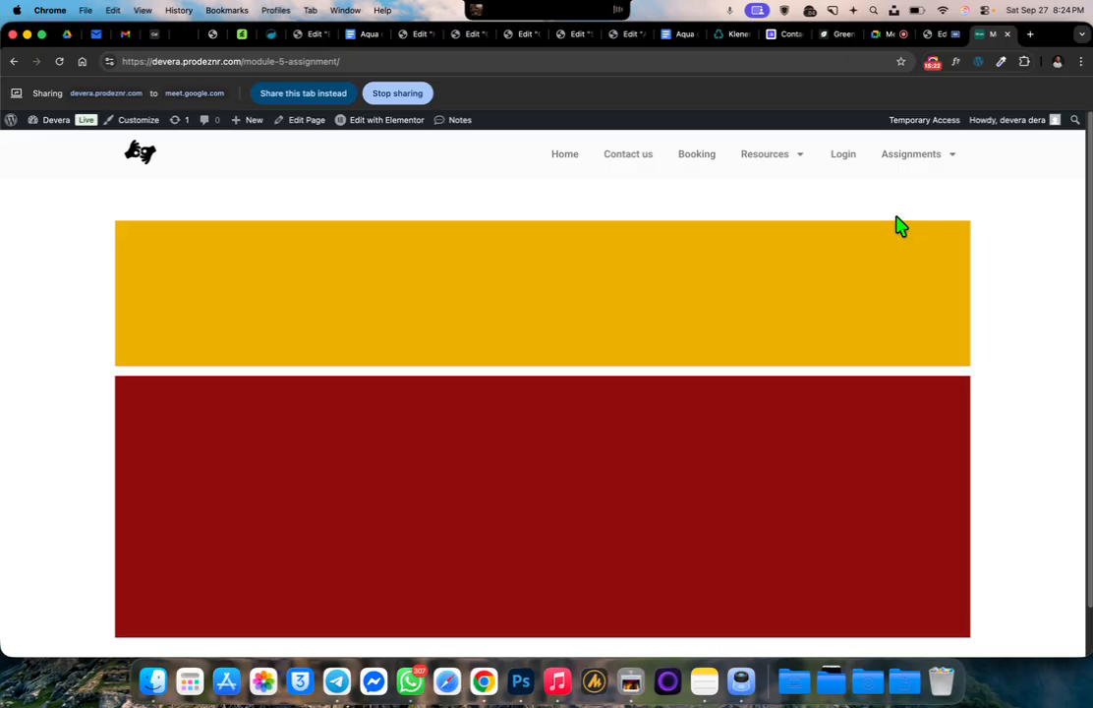
mouse_move(930, 163)
left_click(918, 242)
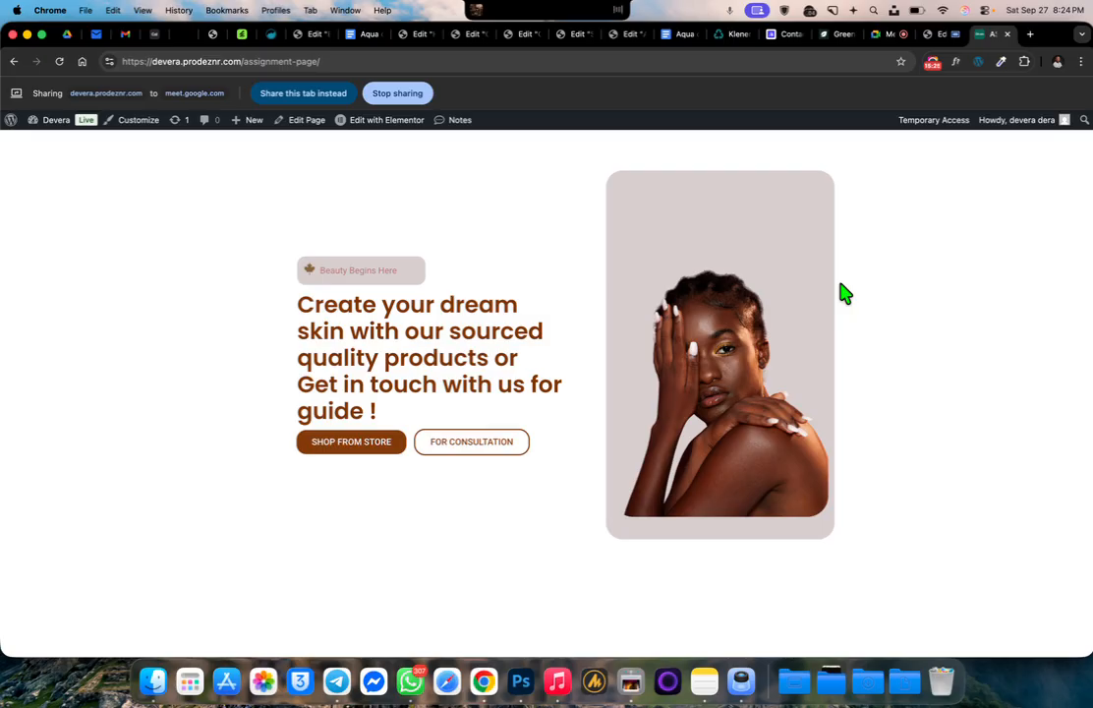
mouse_move(393, 128)
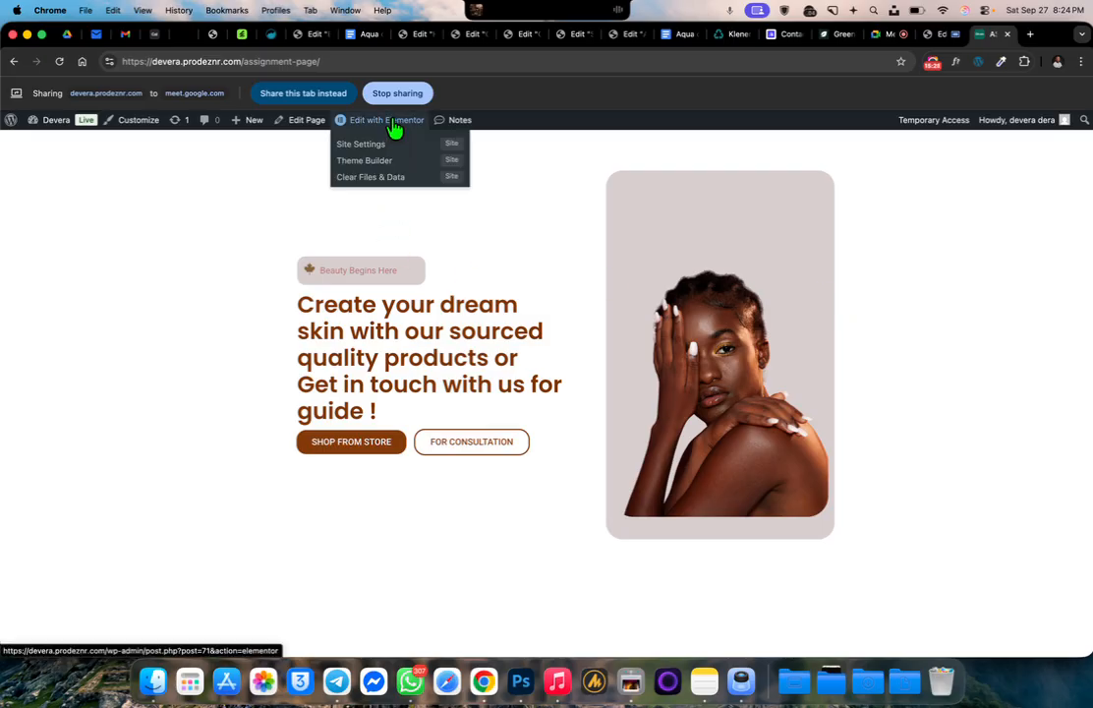
left_click(1007, 34)
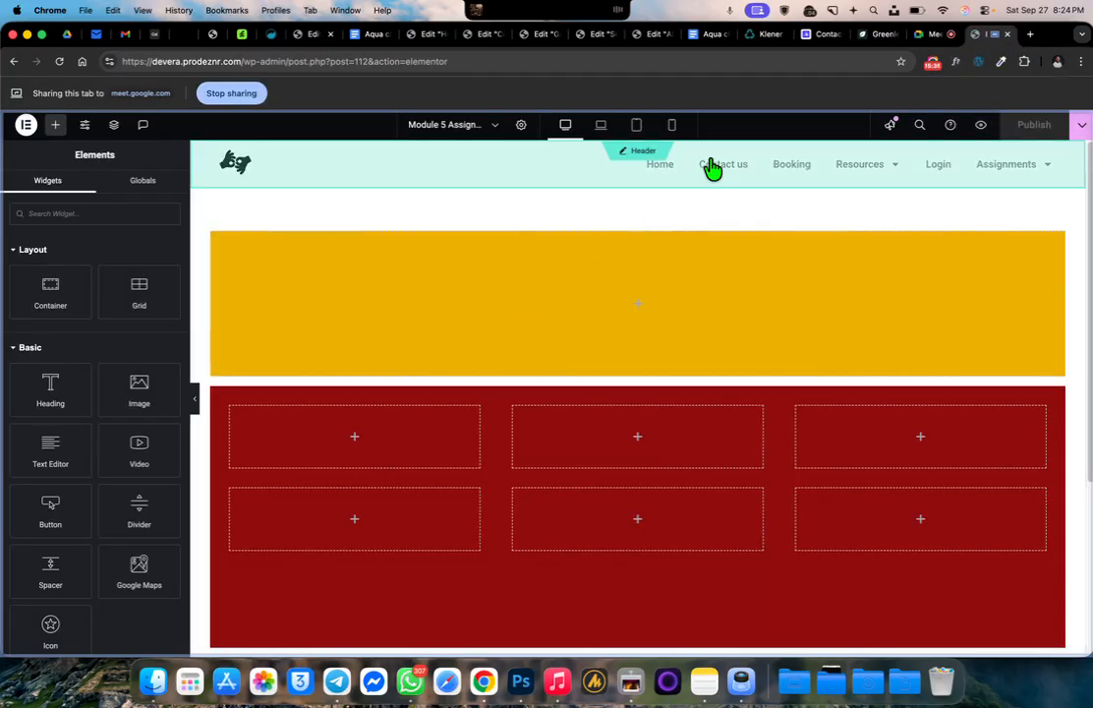
Load the site's root address devera.prodeznr.com and visit all three Assignments submenu pages in order to compare their headers
left_click_drag(243, 61, 560, 72)
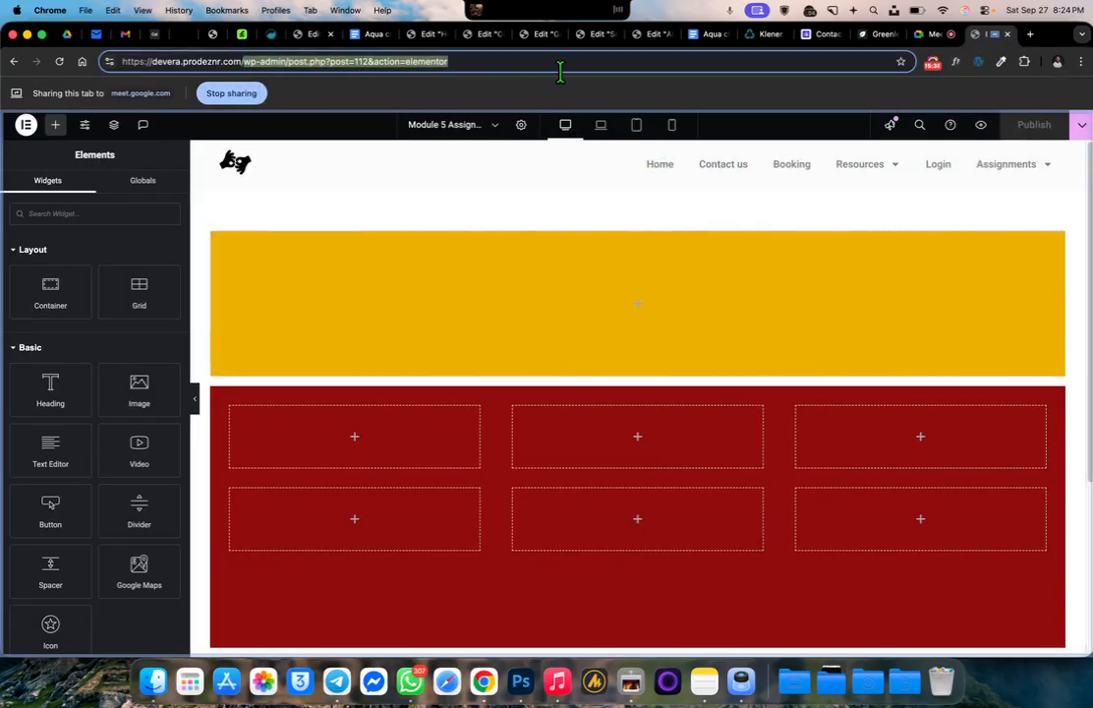
key("BackSpace")
key("Return")
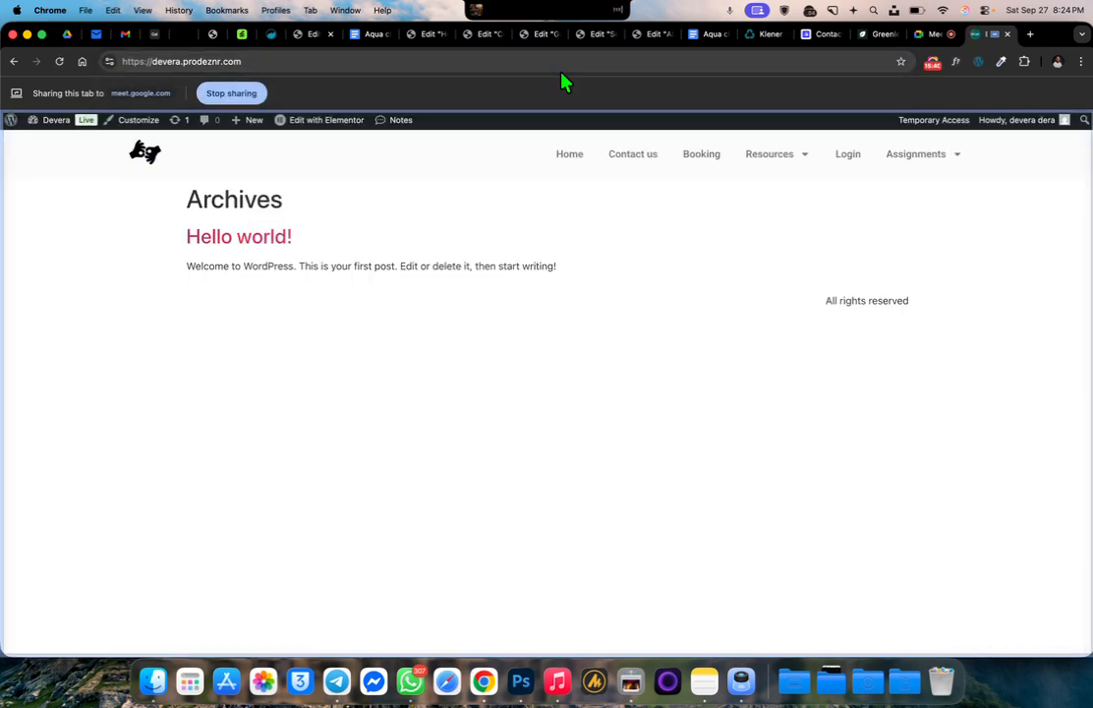
mouse_move(933, 163)
left_click(927, 197)
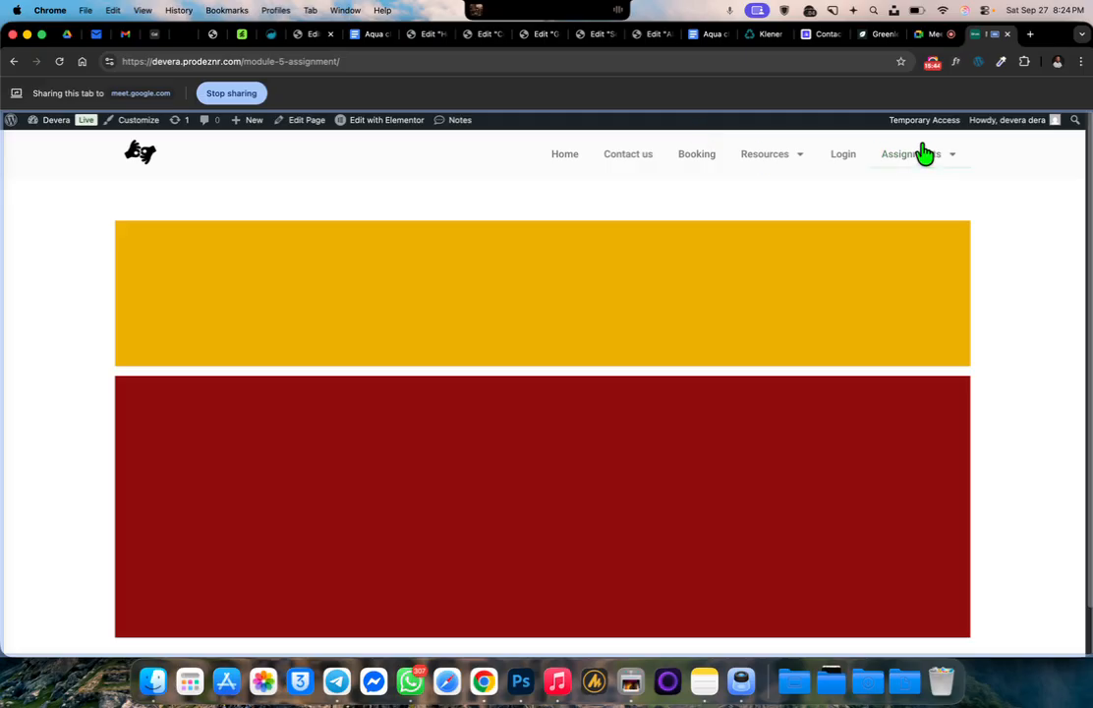
mouse_move(924, 162)
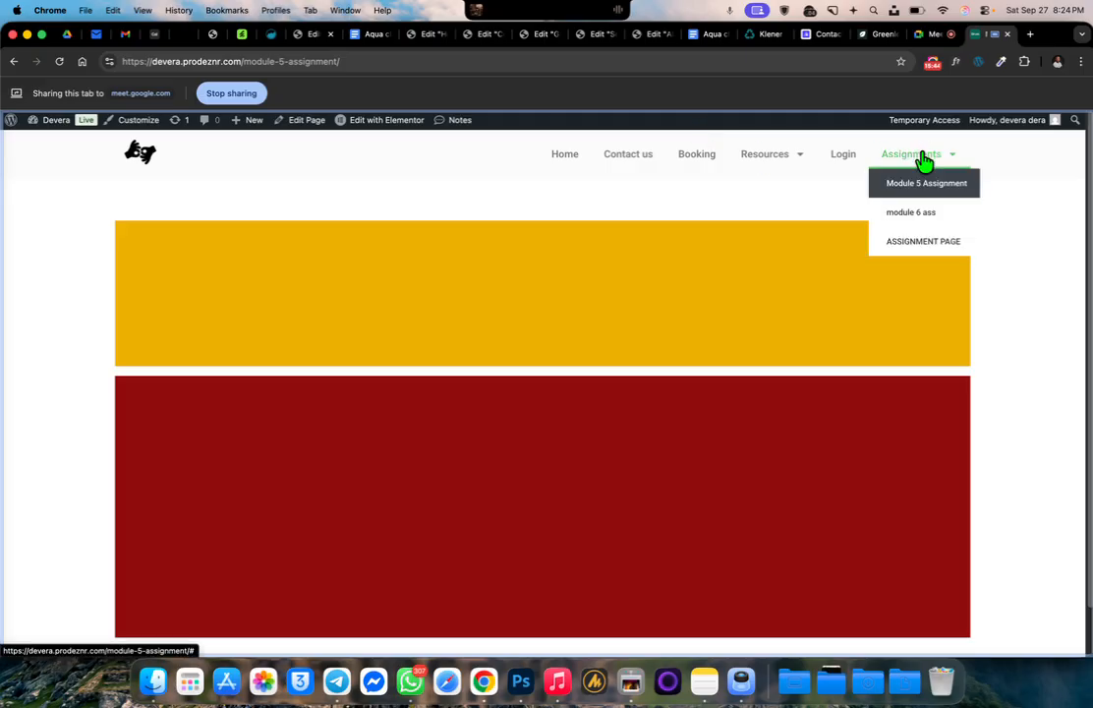
left_click(933, 216)
mouse_move(878, 173)
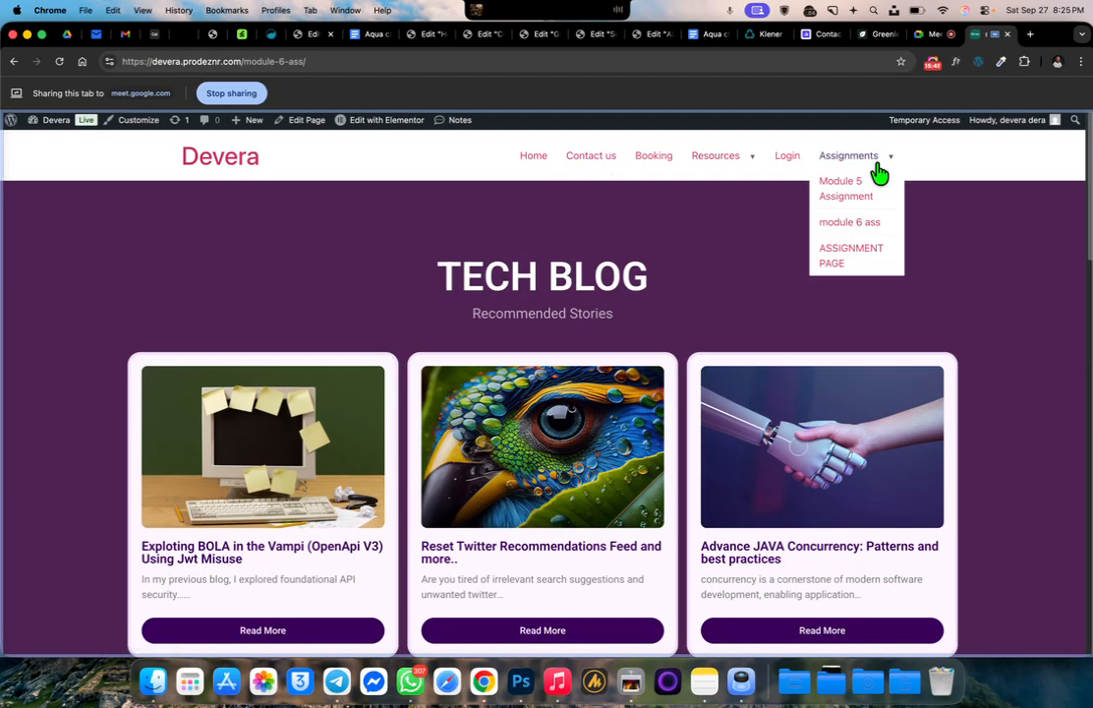
left_click(852, 266)
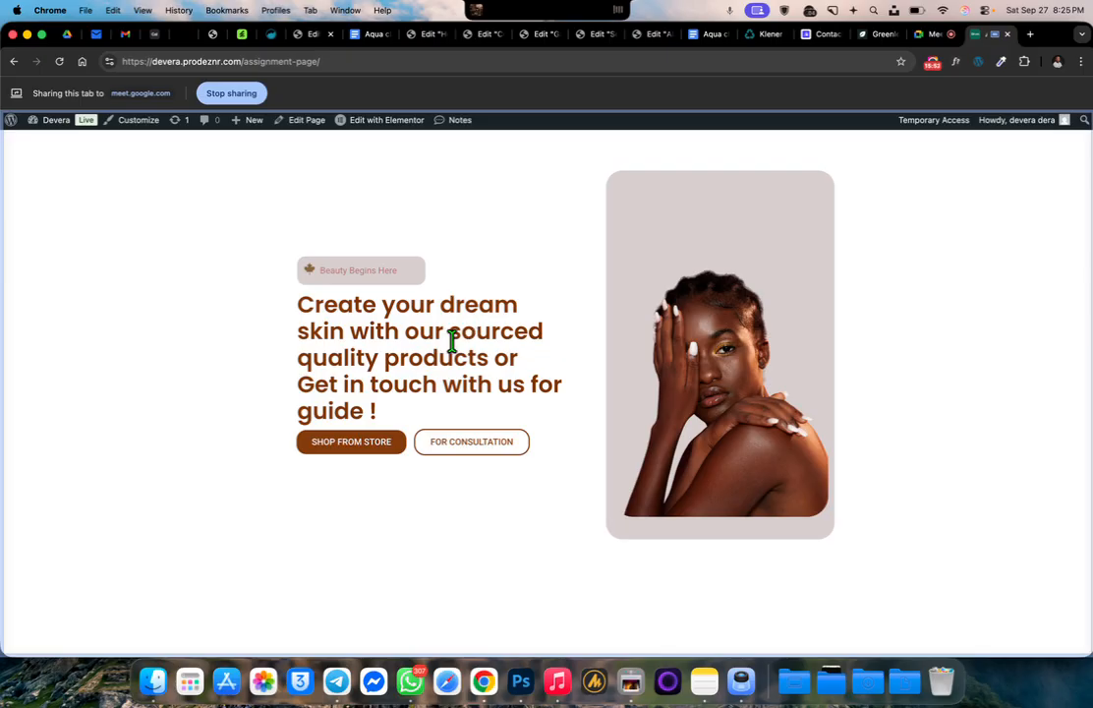
Return to the live "module 6 ass" page and examine its address and header menu
left_click(12, 61)
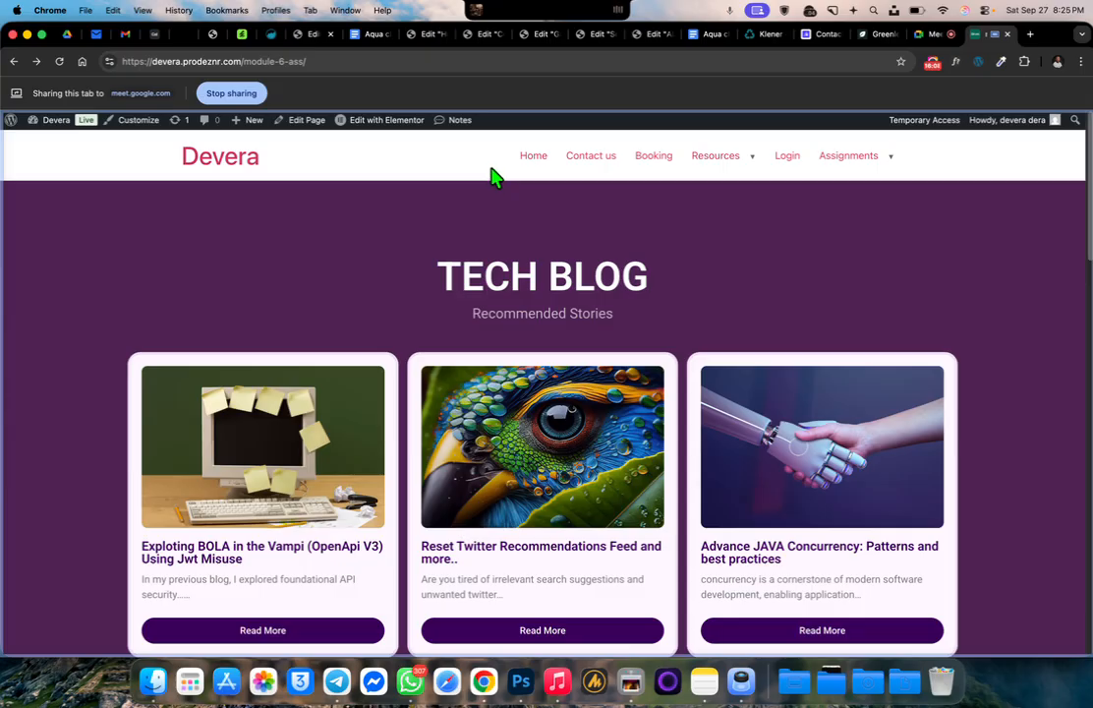
left_click(270, 56)
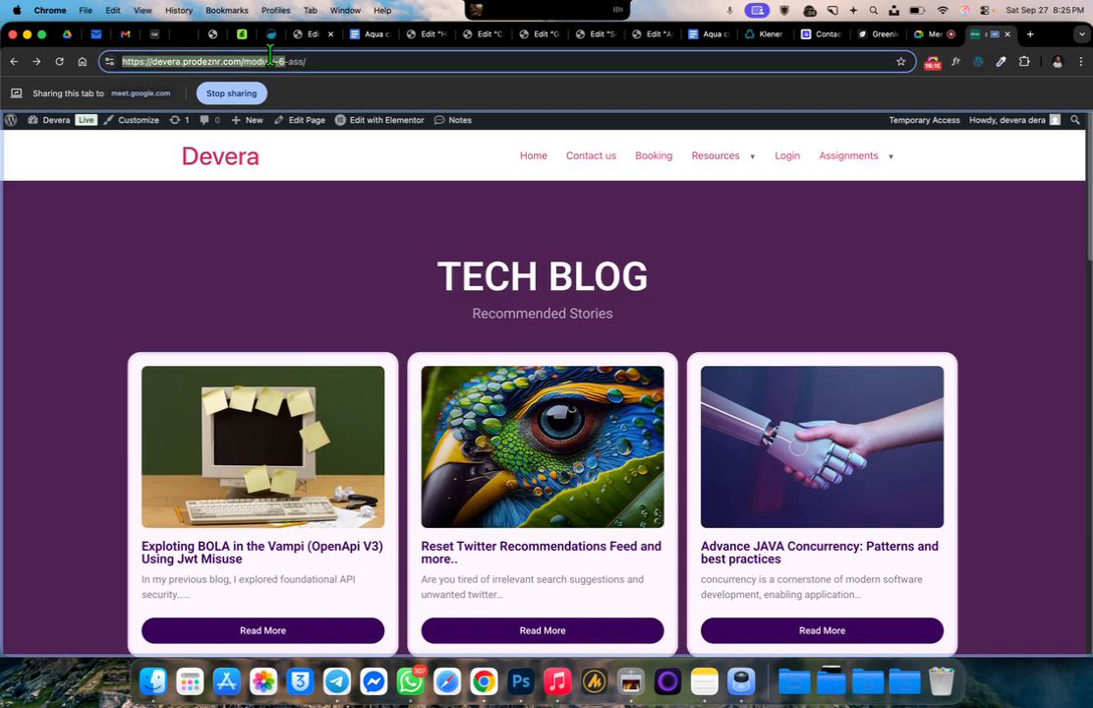
left_click(277, 59)
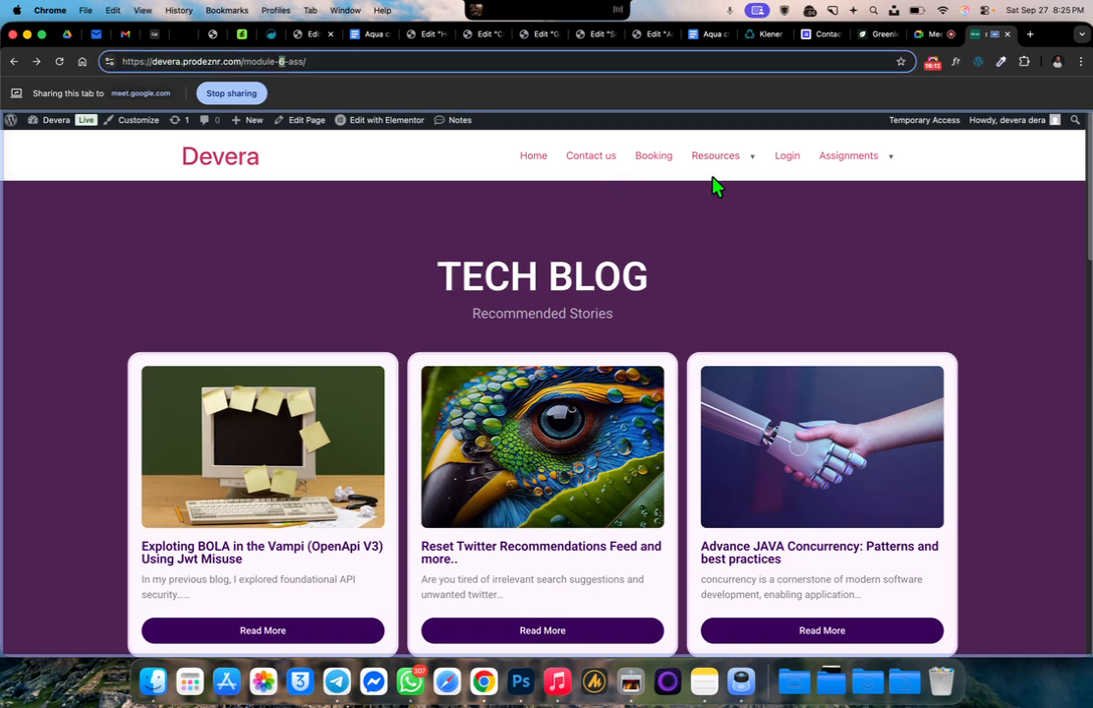
mouse_move(721, 175)
mouse_move(847, 170)
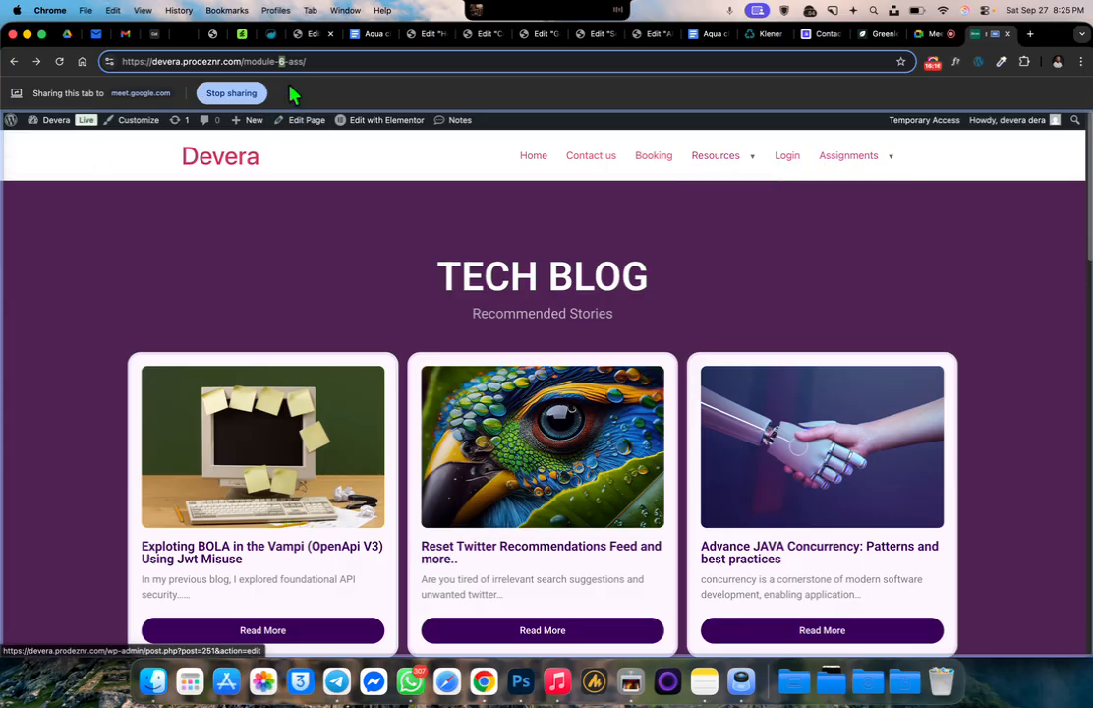
Remove the "module 6 ass" page exclusion from the "dera header" display conditions in the Theme Builder and save
left_click(51, 124)
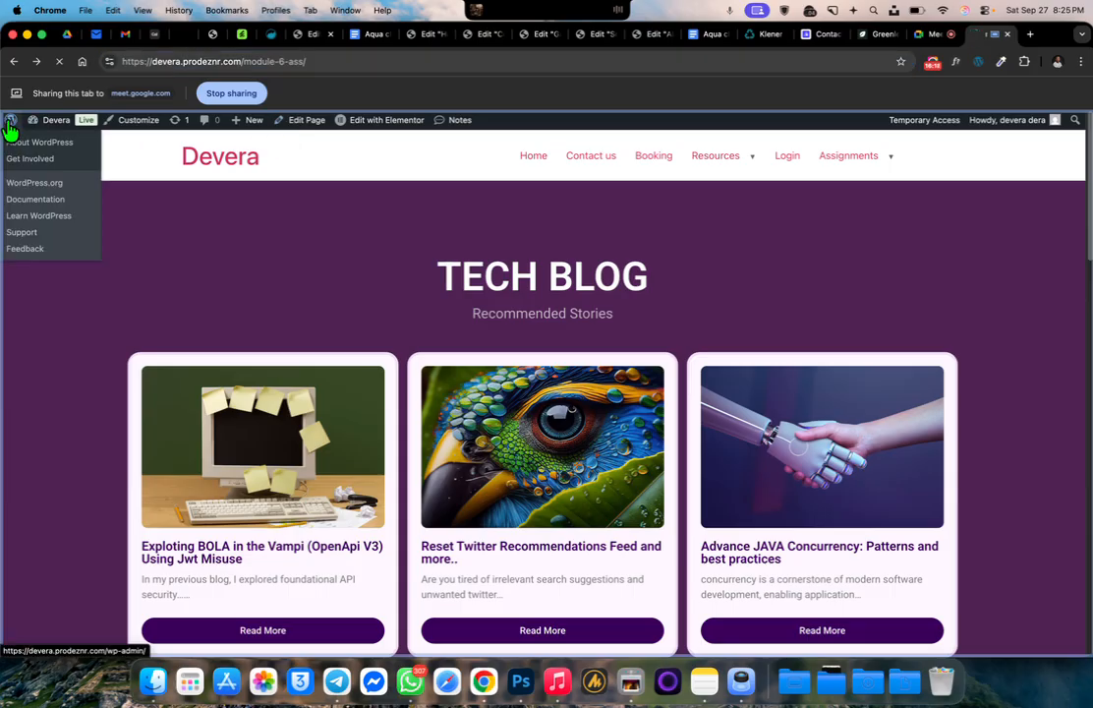
scroll(59, 462, "down", 4)
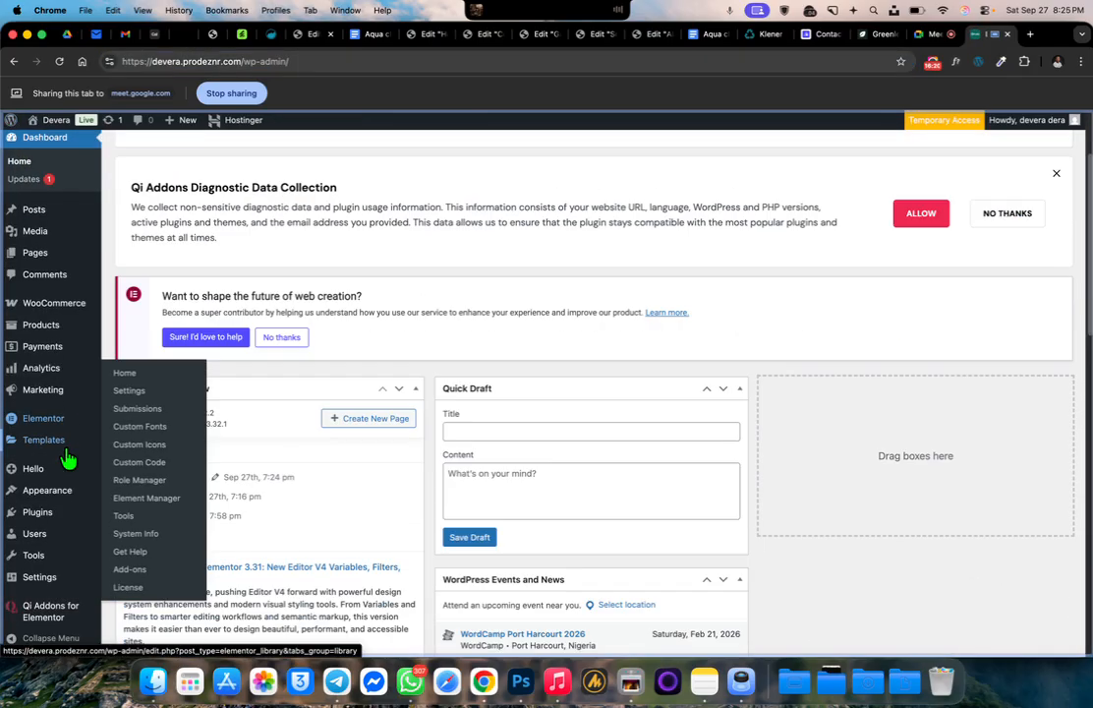
mouse_move(29, 443)
left_click(145, 486)
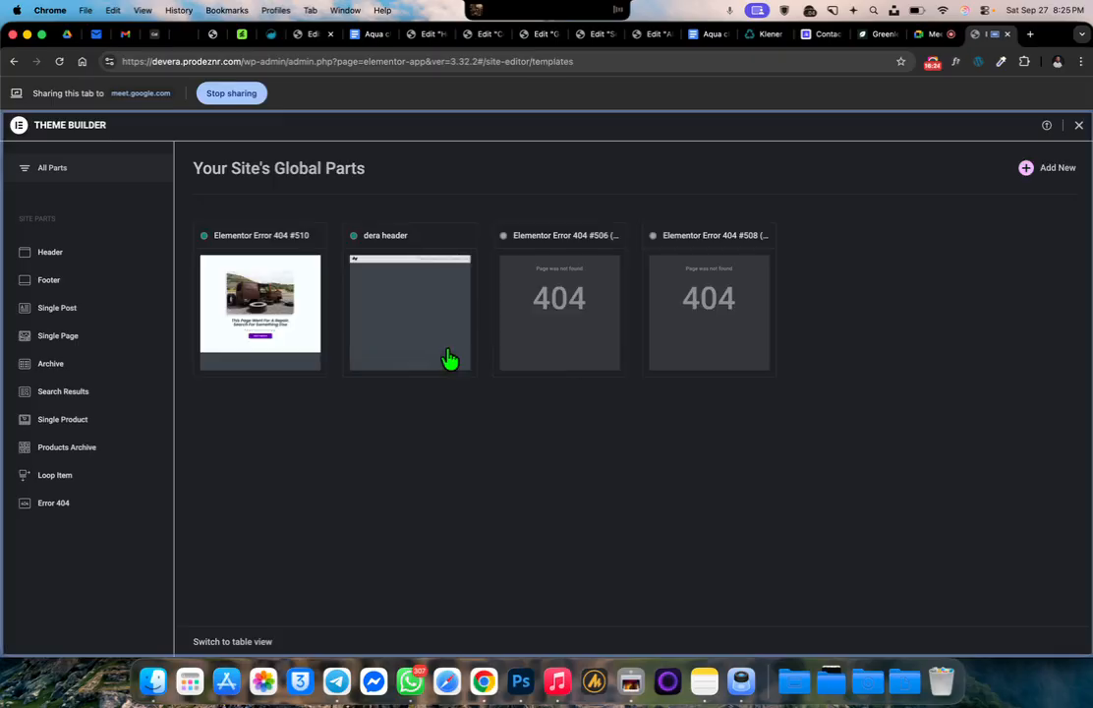
left_click(423, 295)
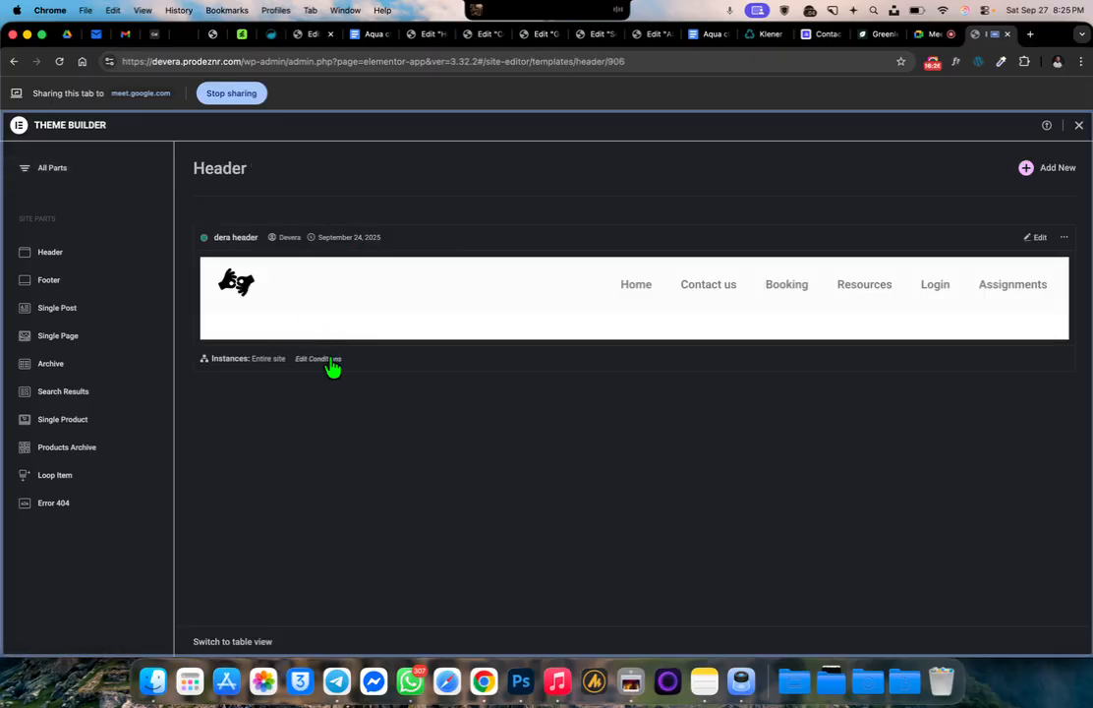
left_click(330, 362)
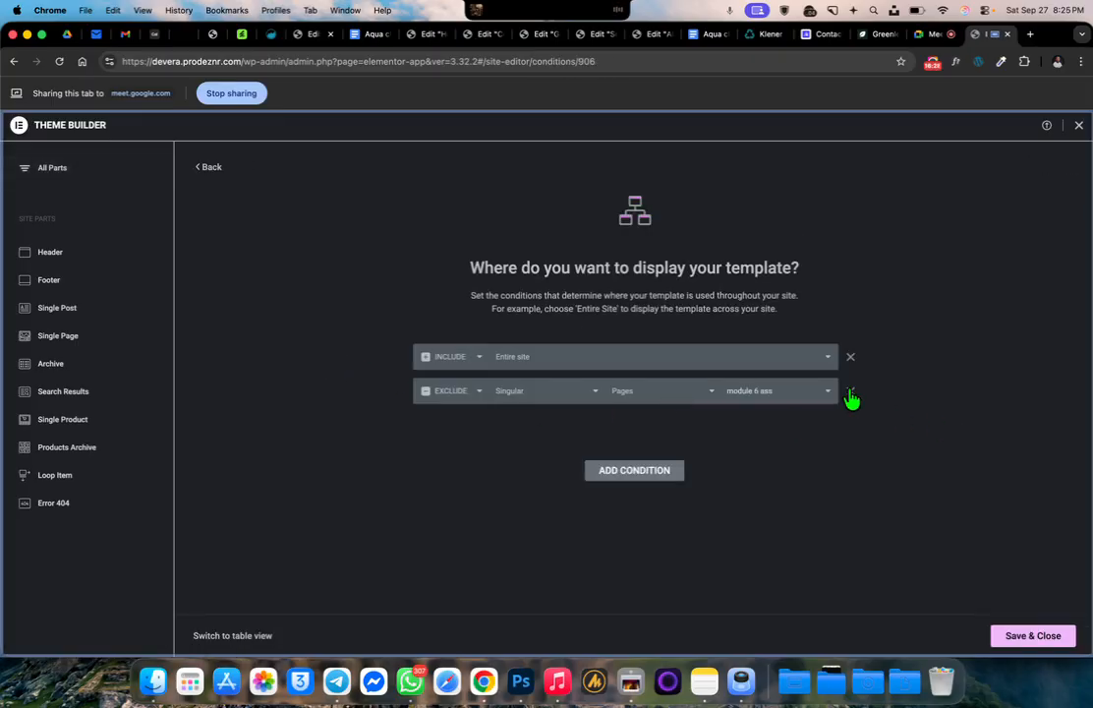
left_click(851, 392)
left_click(1027, 639)
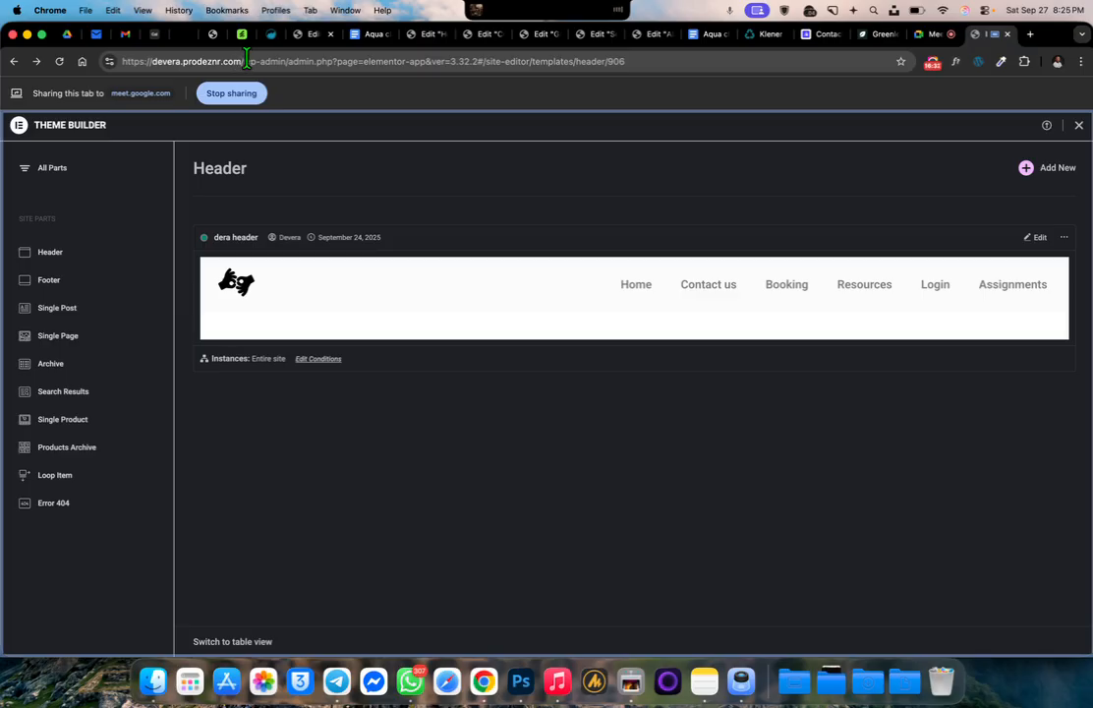
Reload the live site from its root address and check the header on the "module 6 ass" and "Module 5 Assignment" pages
left_click_drag(245, 60, 464, 70)
key("BackSpace")
key("Return")
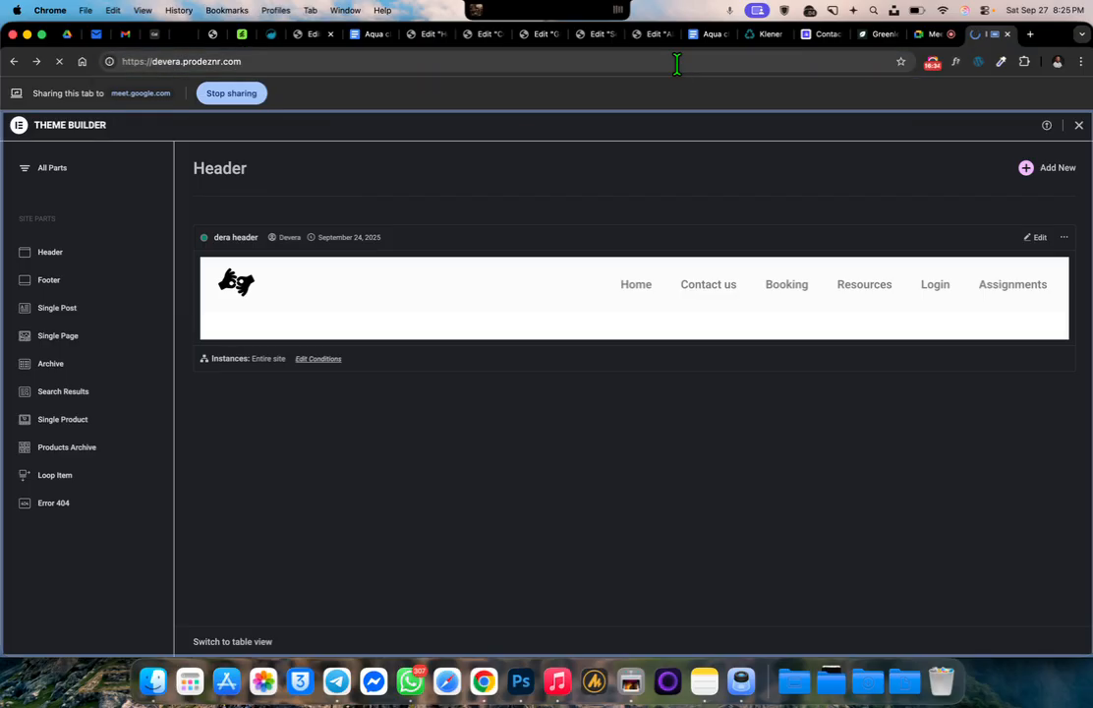
mouse_move(915, 160)
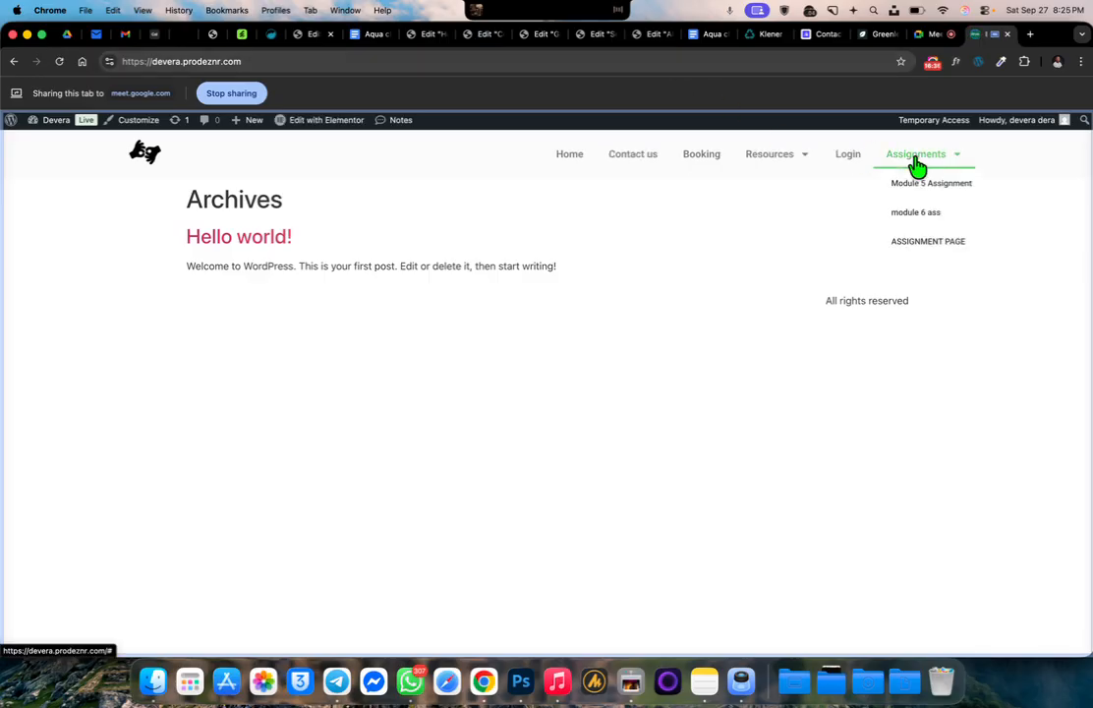
left_click(925, 213)
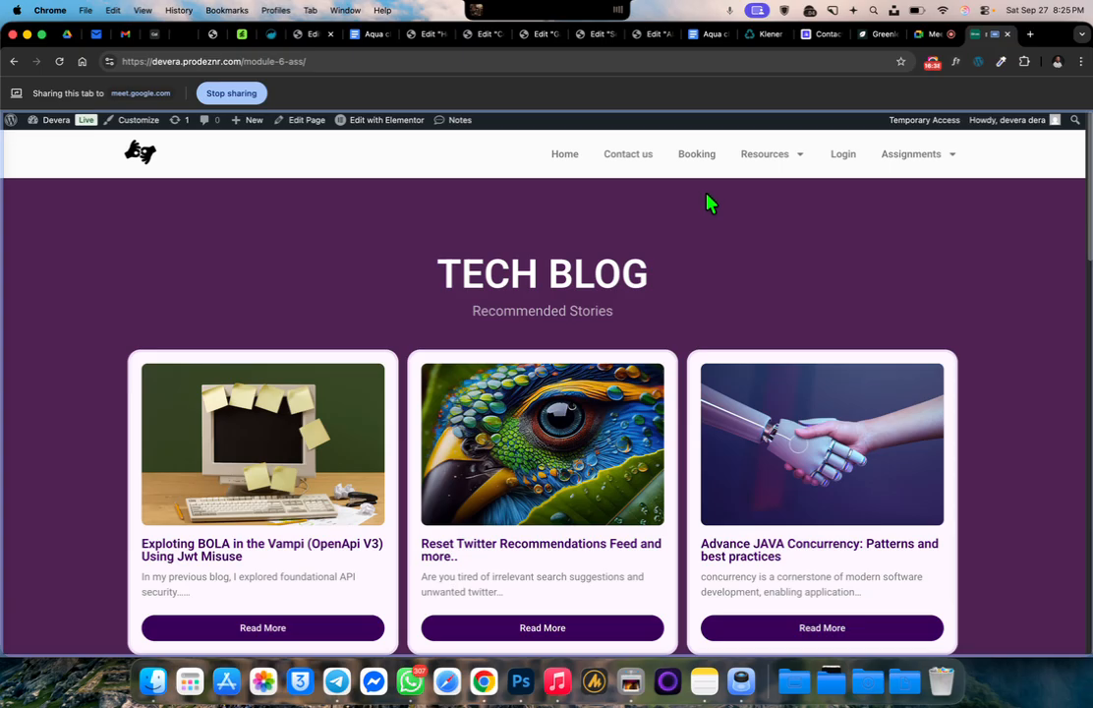
mouse_move(917, 161)
left_click(889, 185)
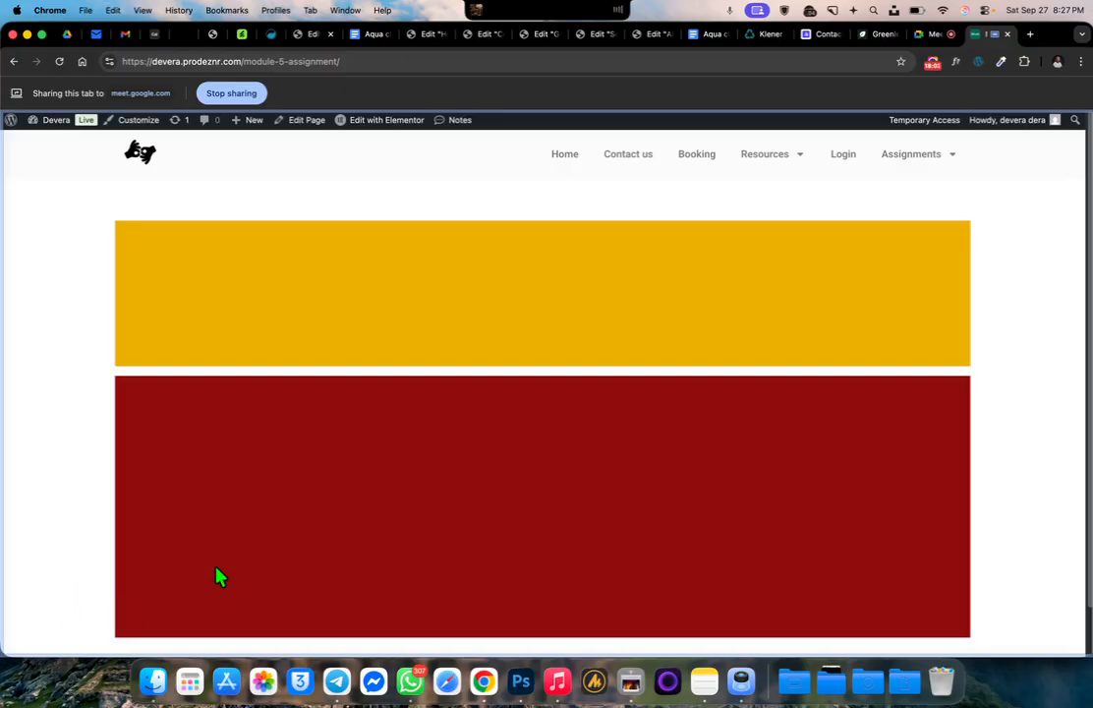
Switch to the Google Meet call and leave the meeting
left_click(935, 36)
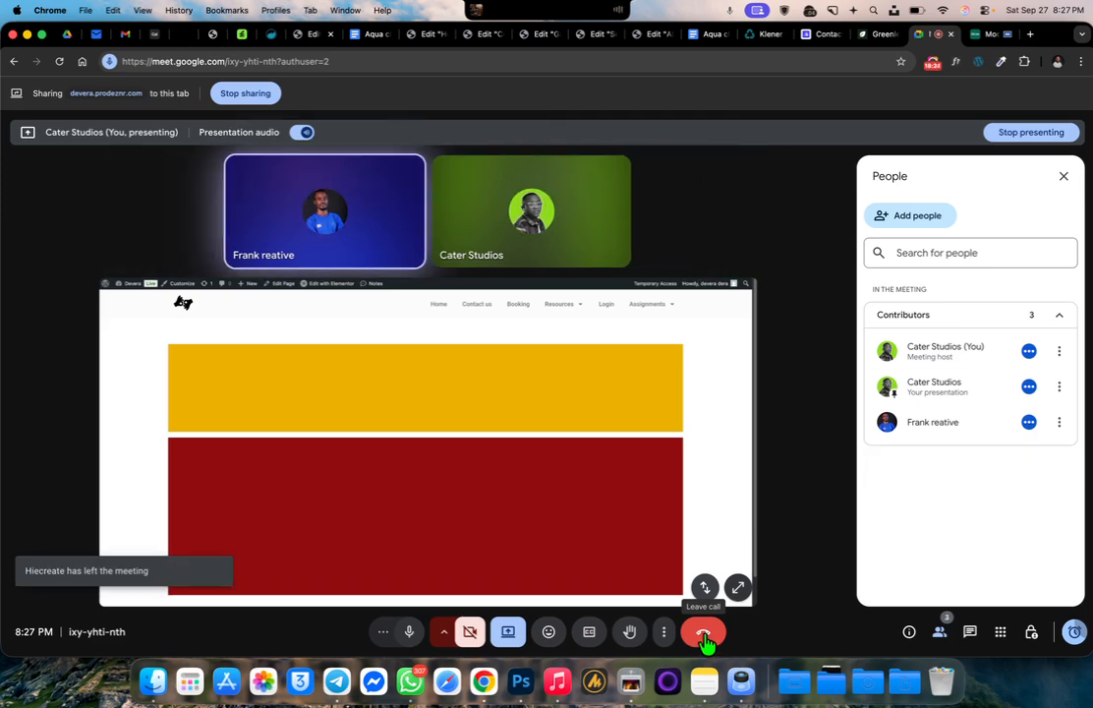
left_click(704, 634)
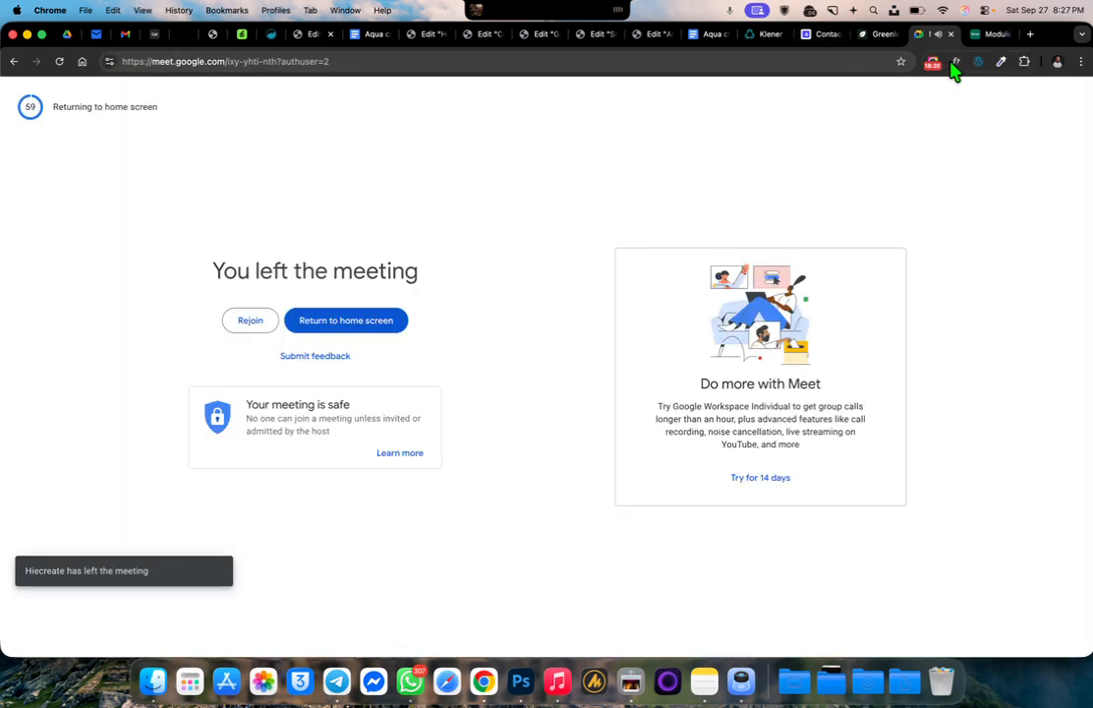